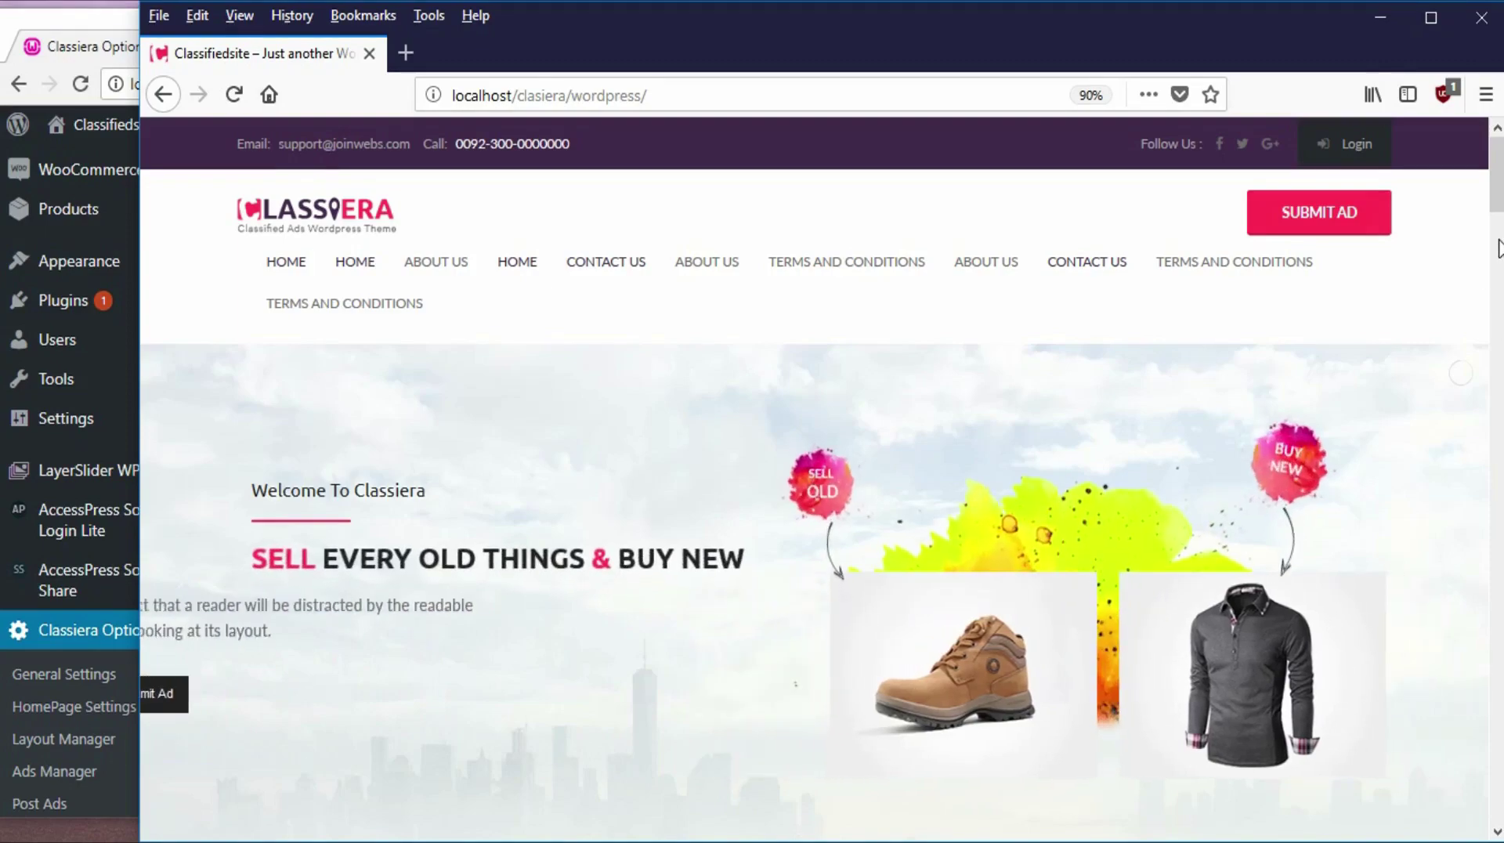
Step: Scroll through the current Classiera home page, then bring the Home Layout Manager settings window forward
scroll(1495, 286, down, 4)
scroll(1494, 286, up, 2)
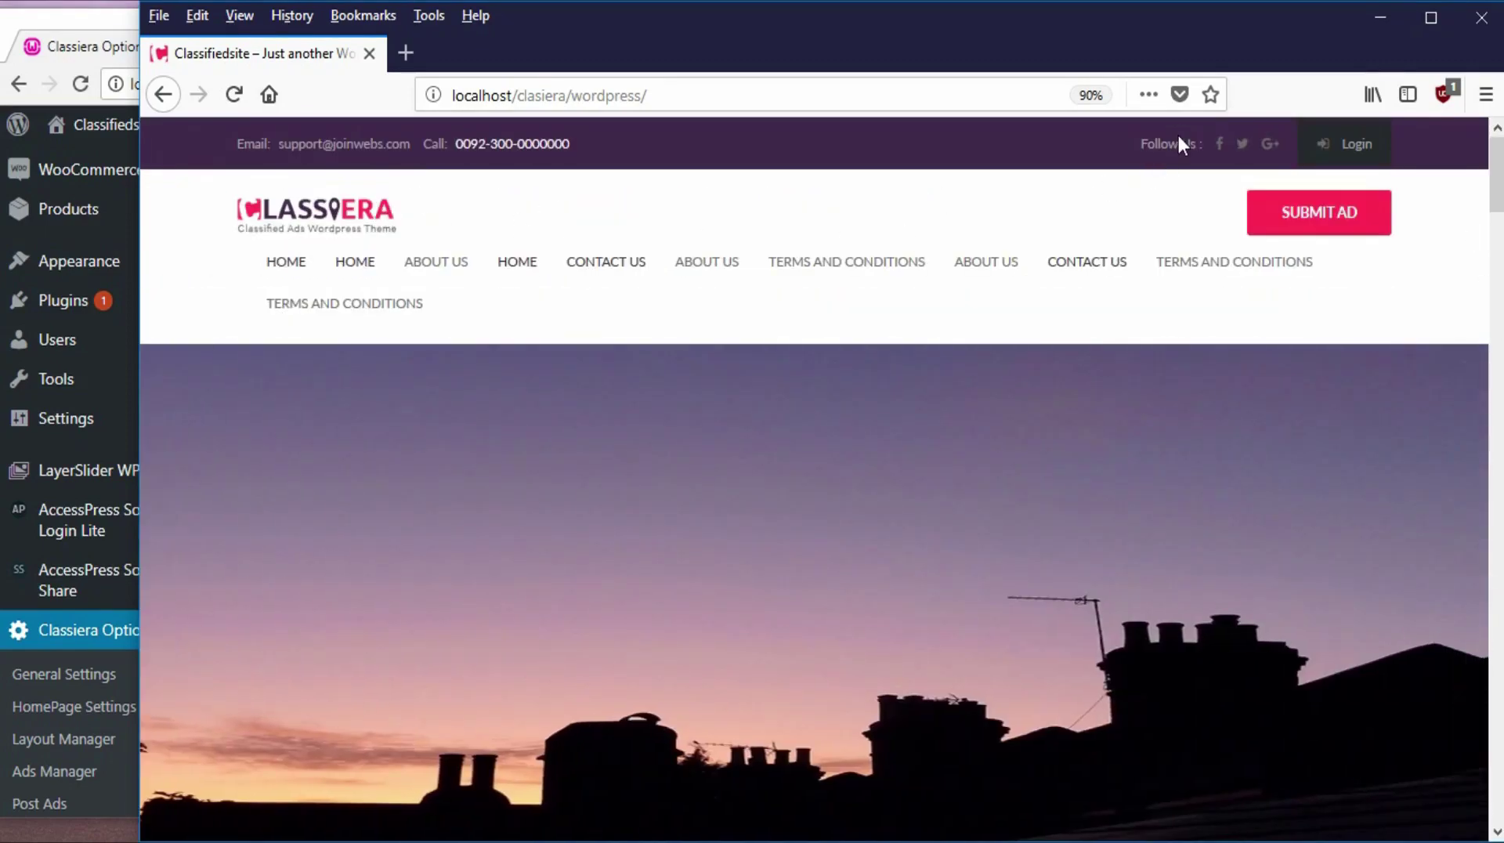
scroll(1051, 366, down, 5)
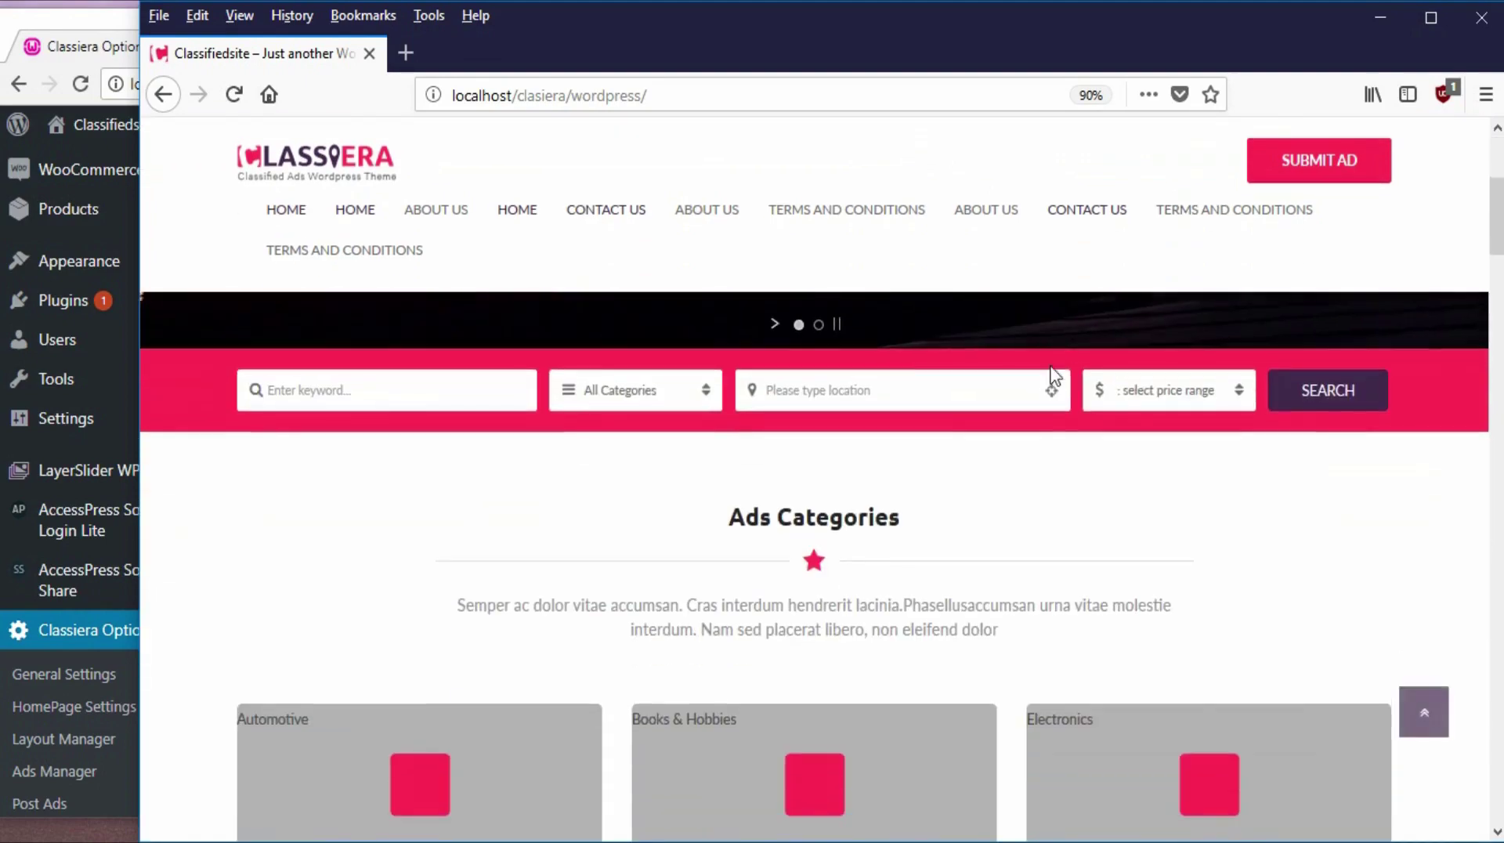
scroll(1428, 361, up, 5)
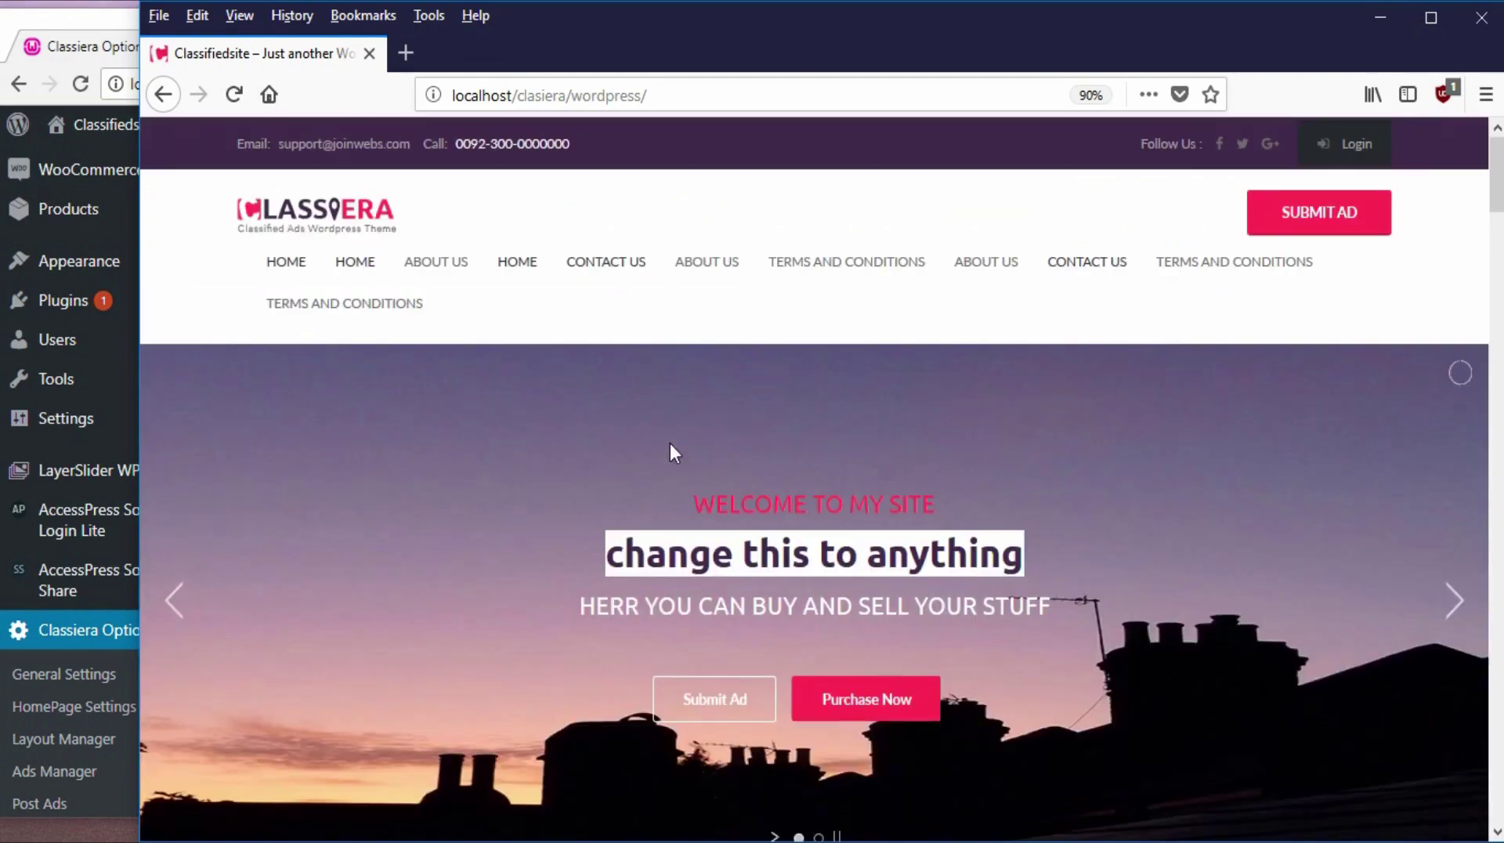
scroll(815, 448, down, 7)
scroll(815, 455, down, 2)
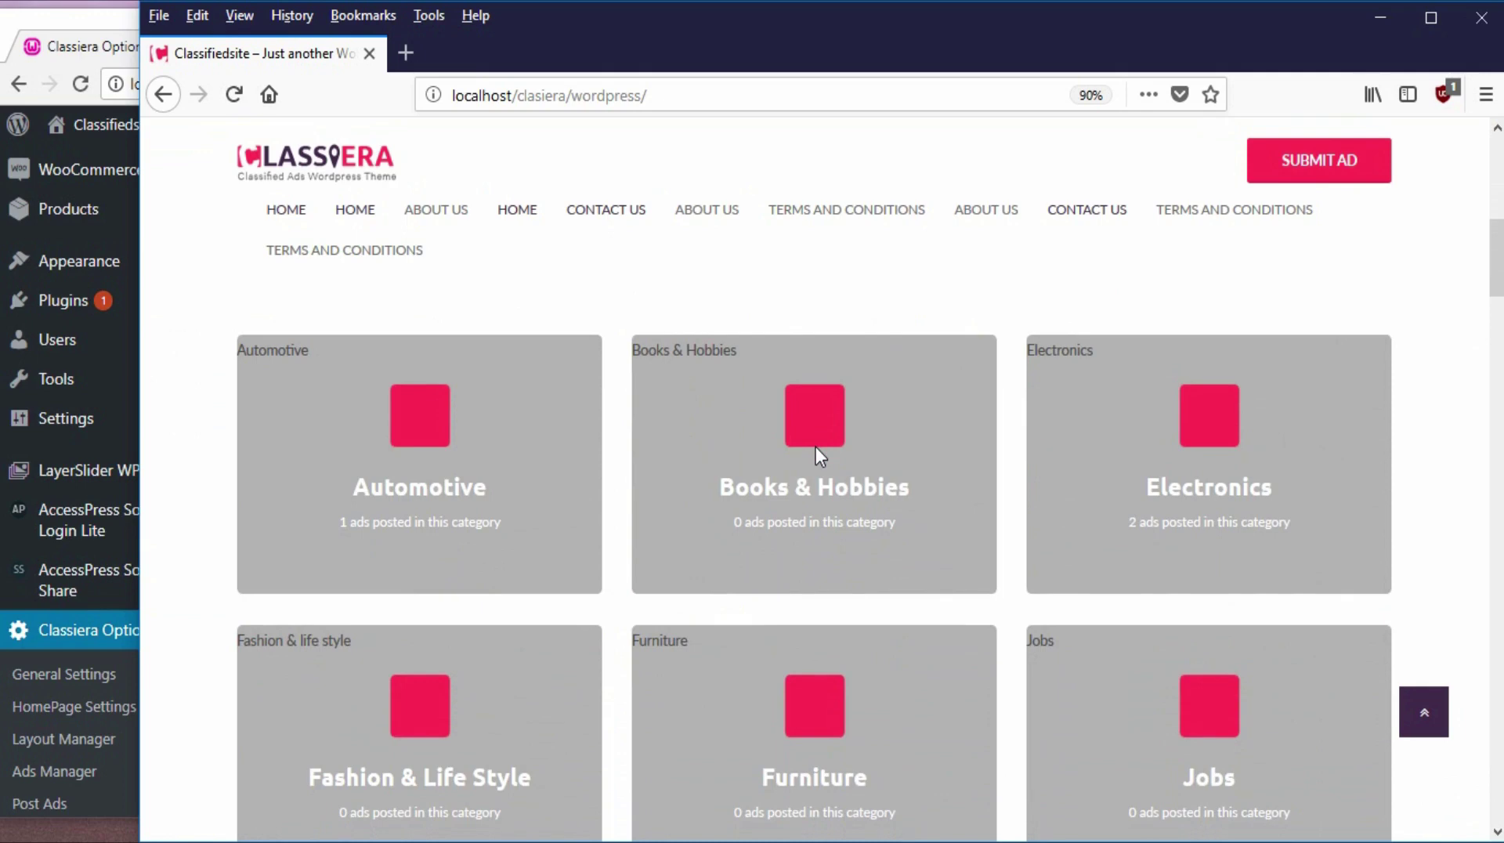
scroll(816, 447, down, 4)
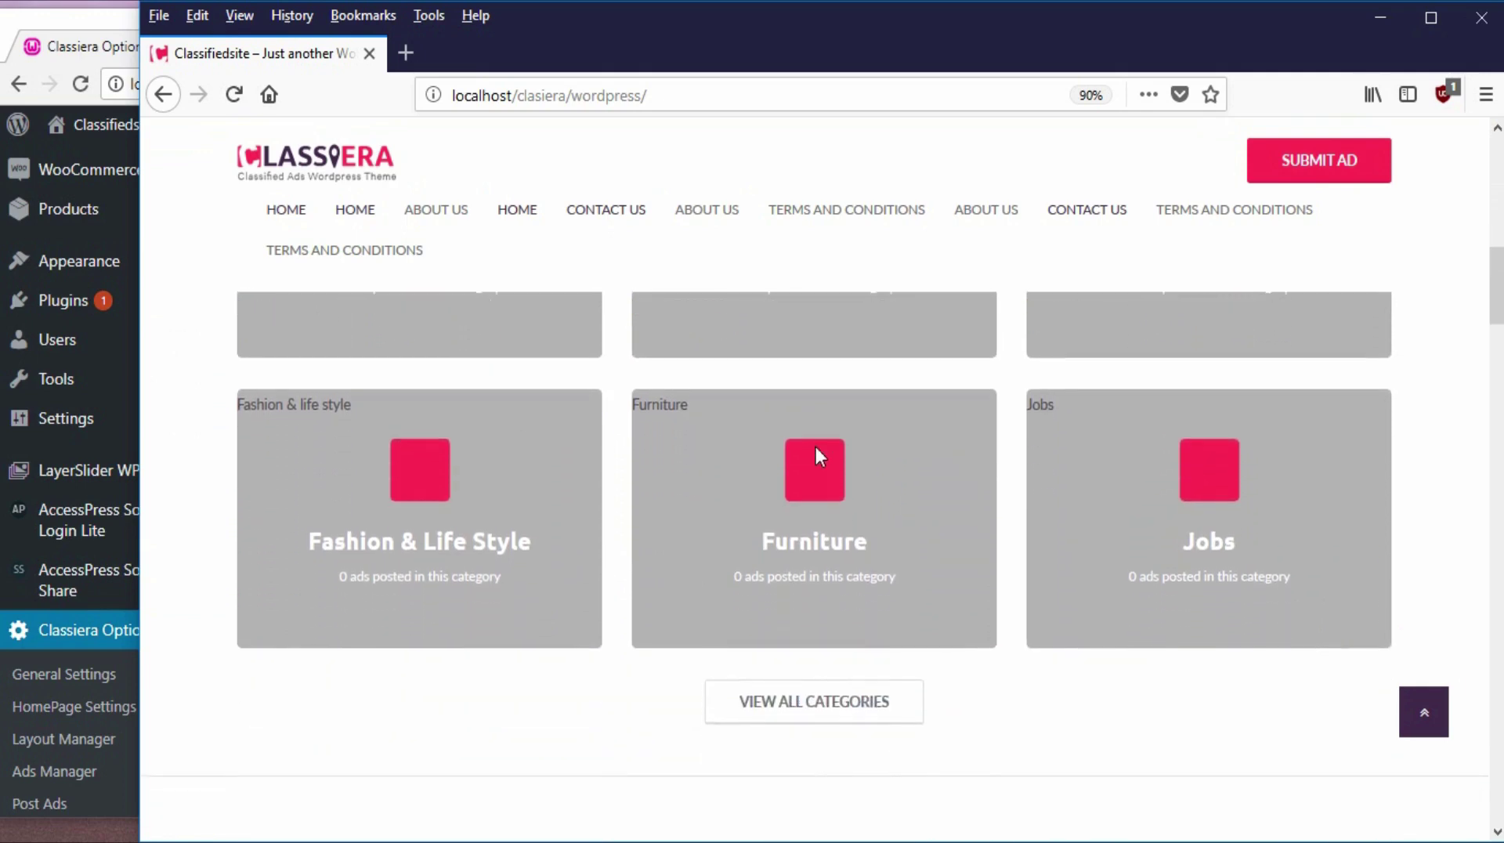
scroll(815, 446, down, 10)
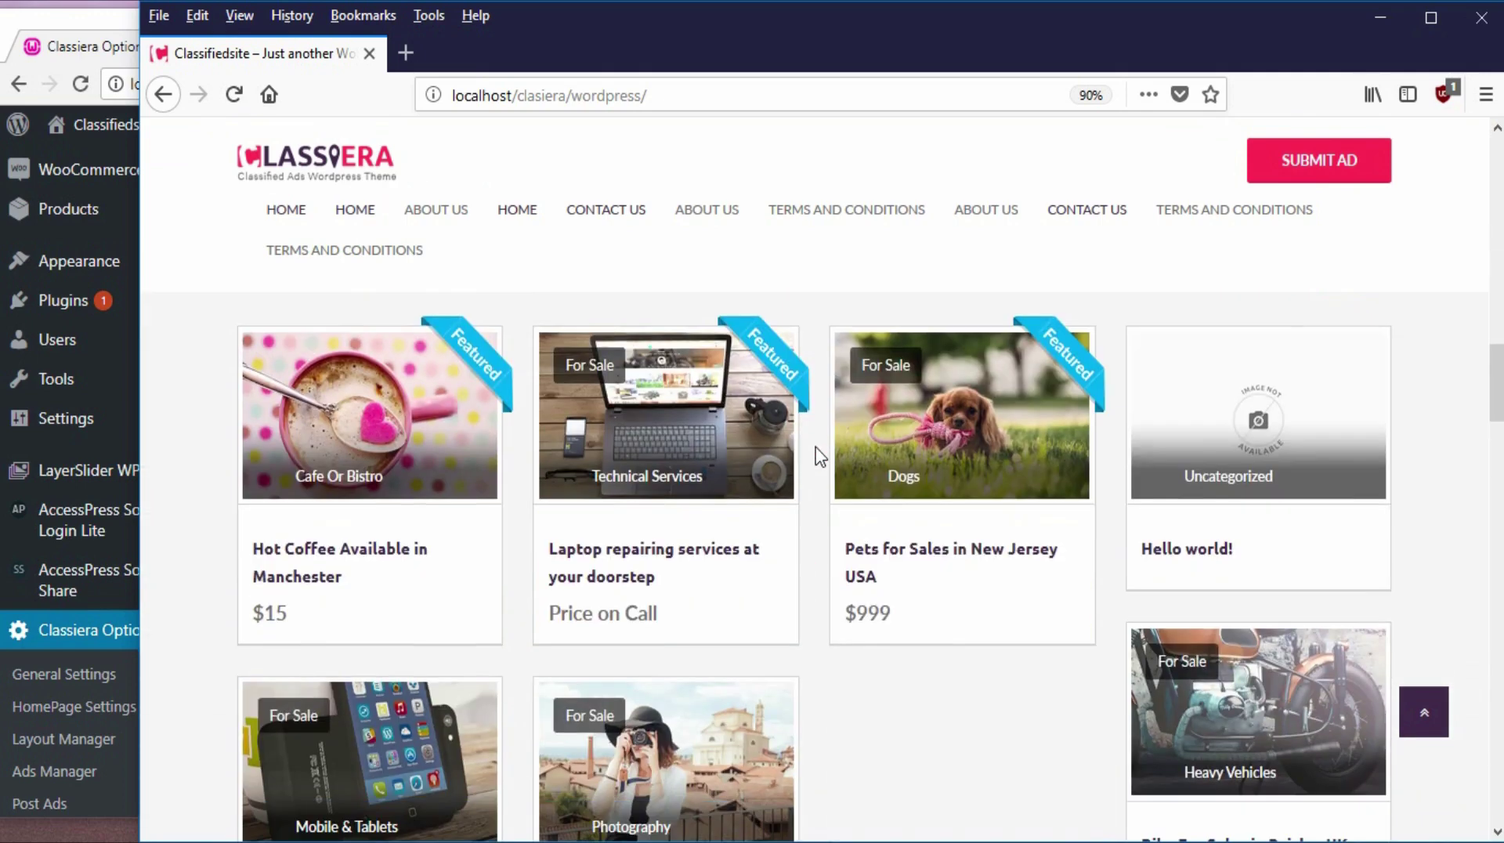
click(67, 21)
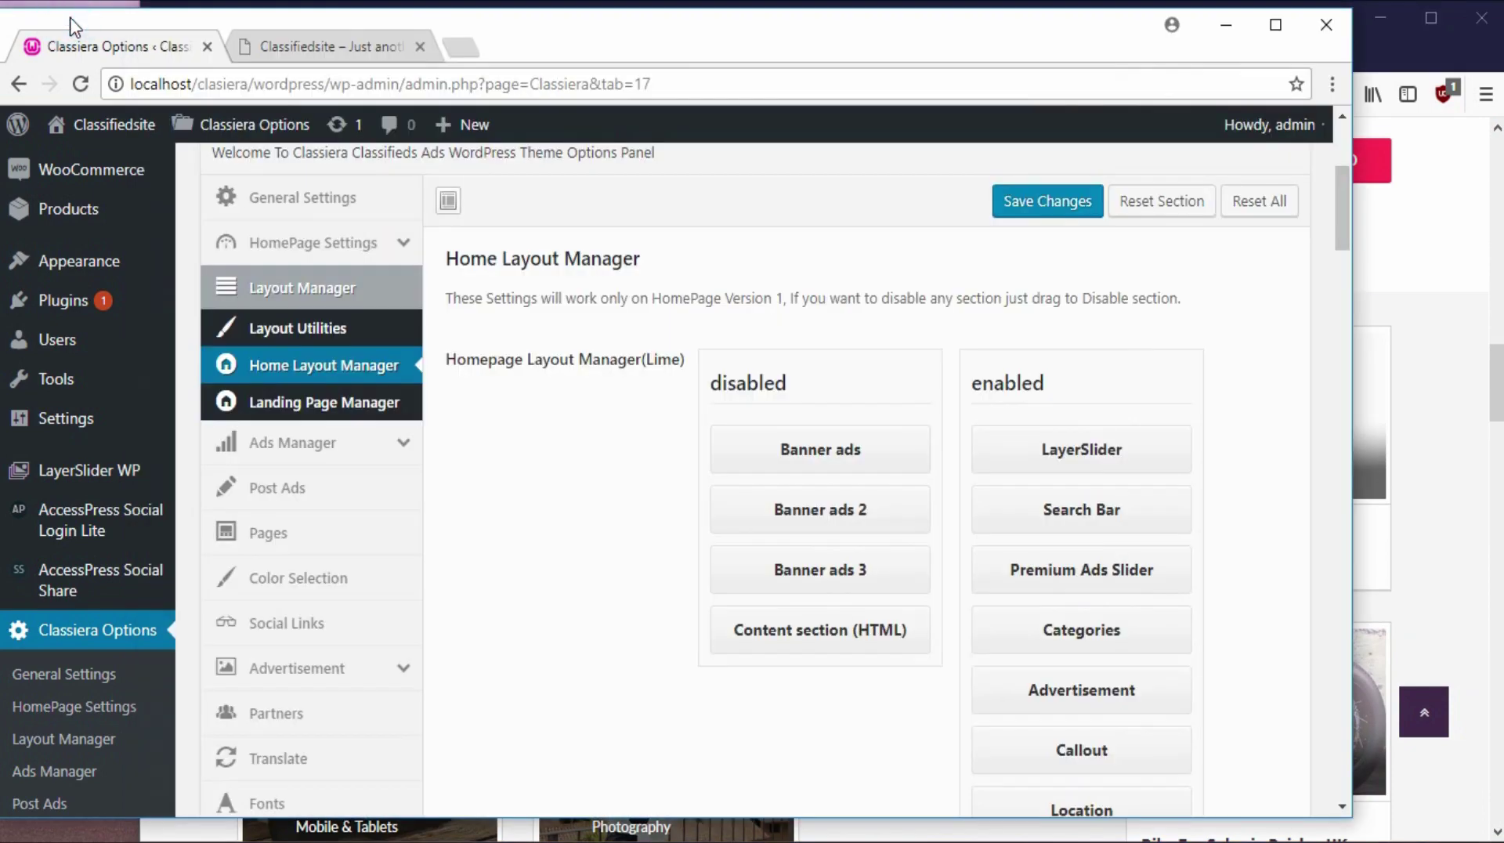
Step: Open the WordPress Pages list in a new browser tab and switch to it
scroll(199, 274, up, 5)
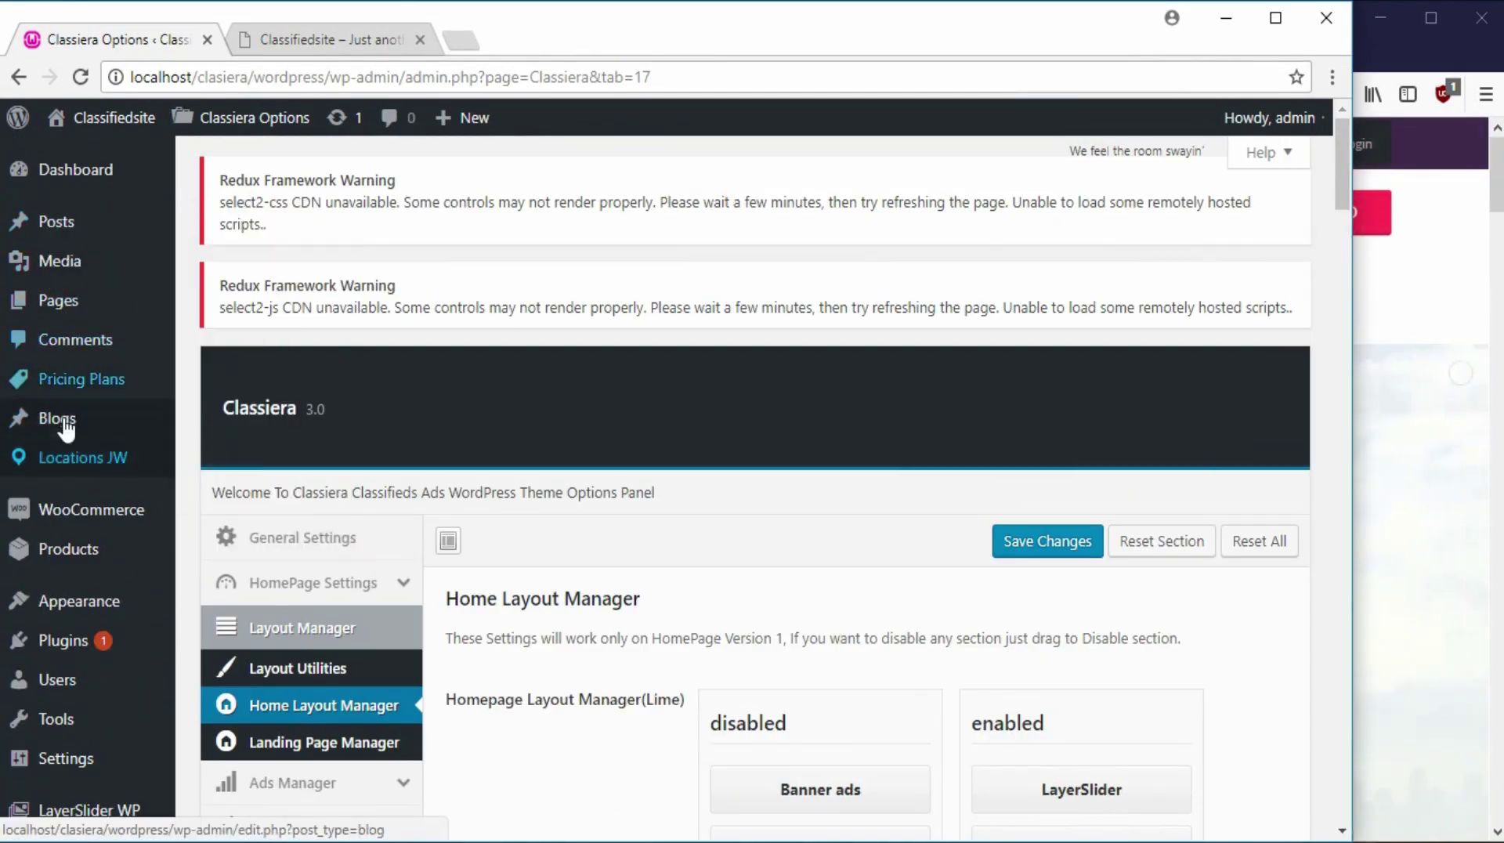
right_click(52, 302)
click(115, 308)
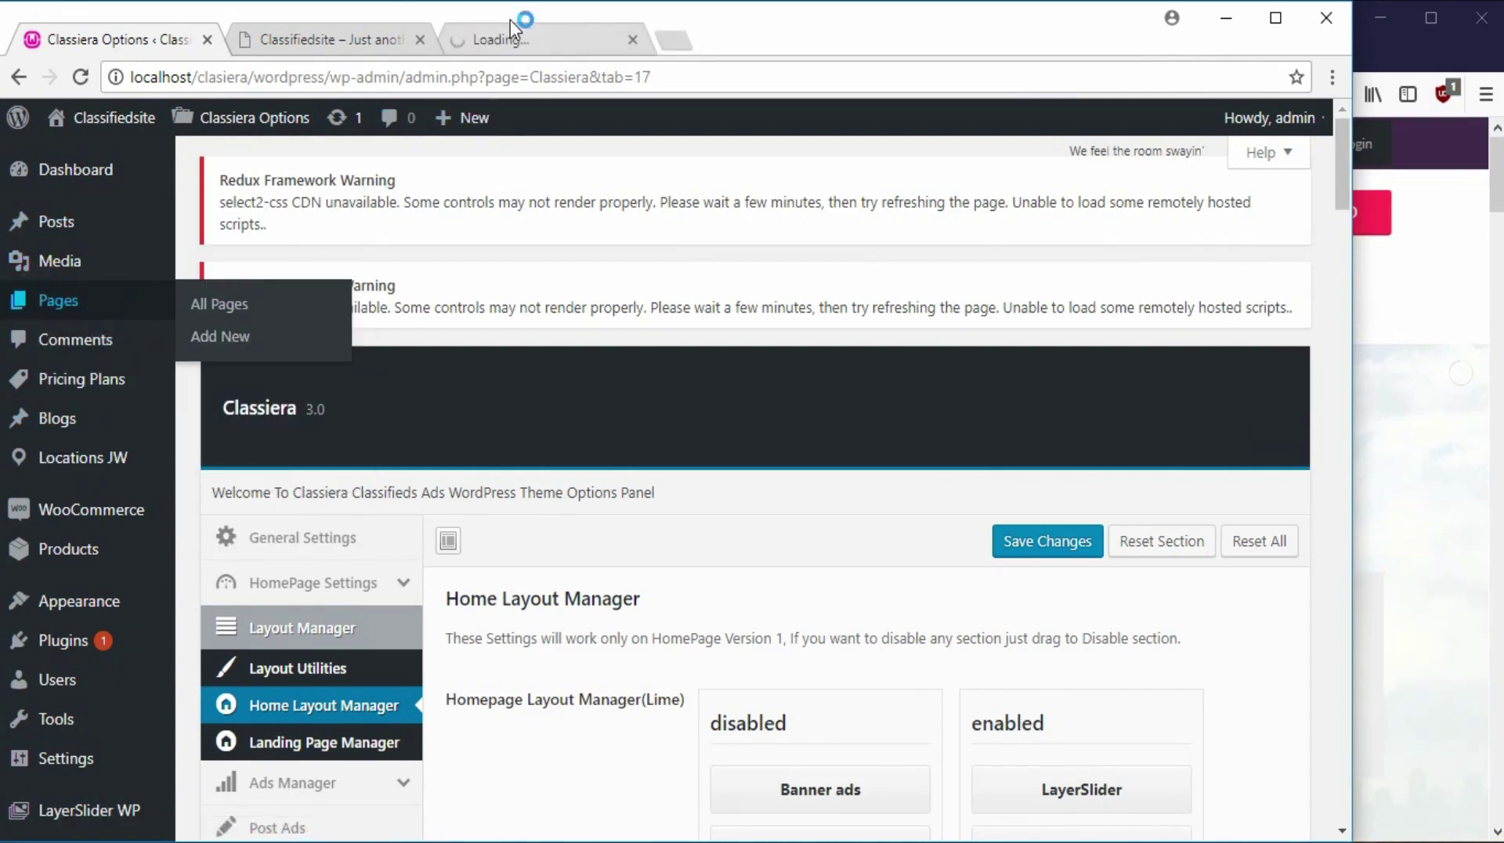
click(510, 36)
Step: Open the Home — Front Page for editing
drag(1341, 221, 1321, 430)
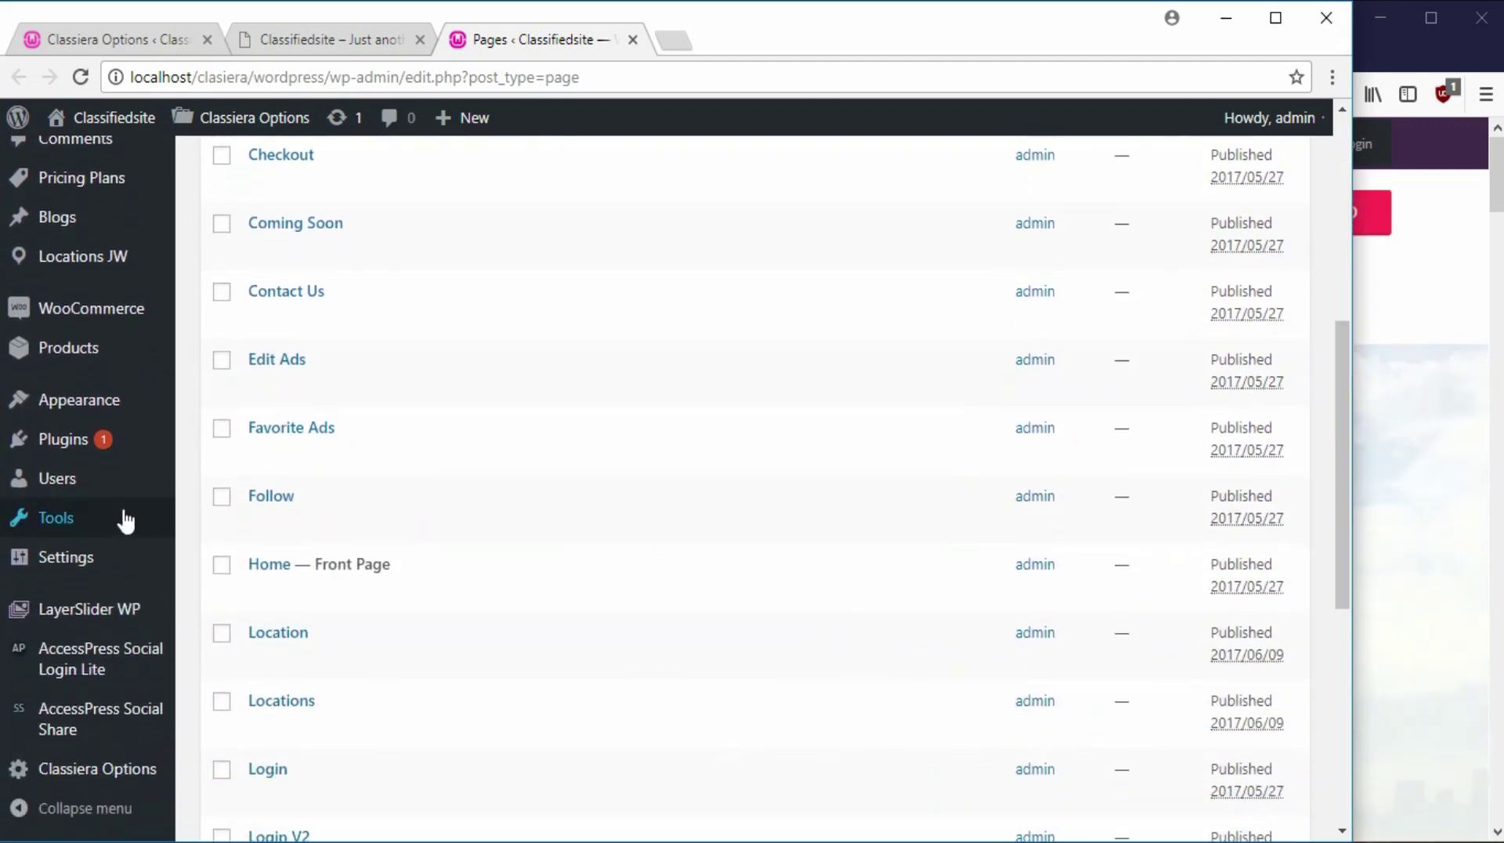
mouse_move(261, 586)
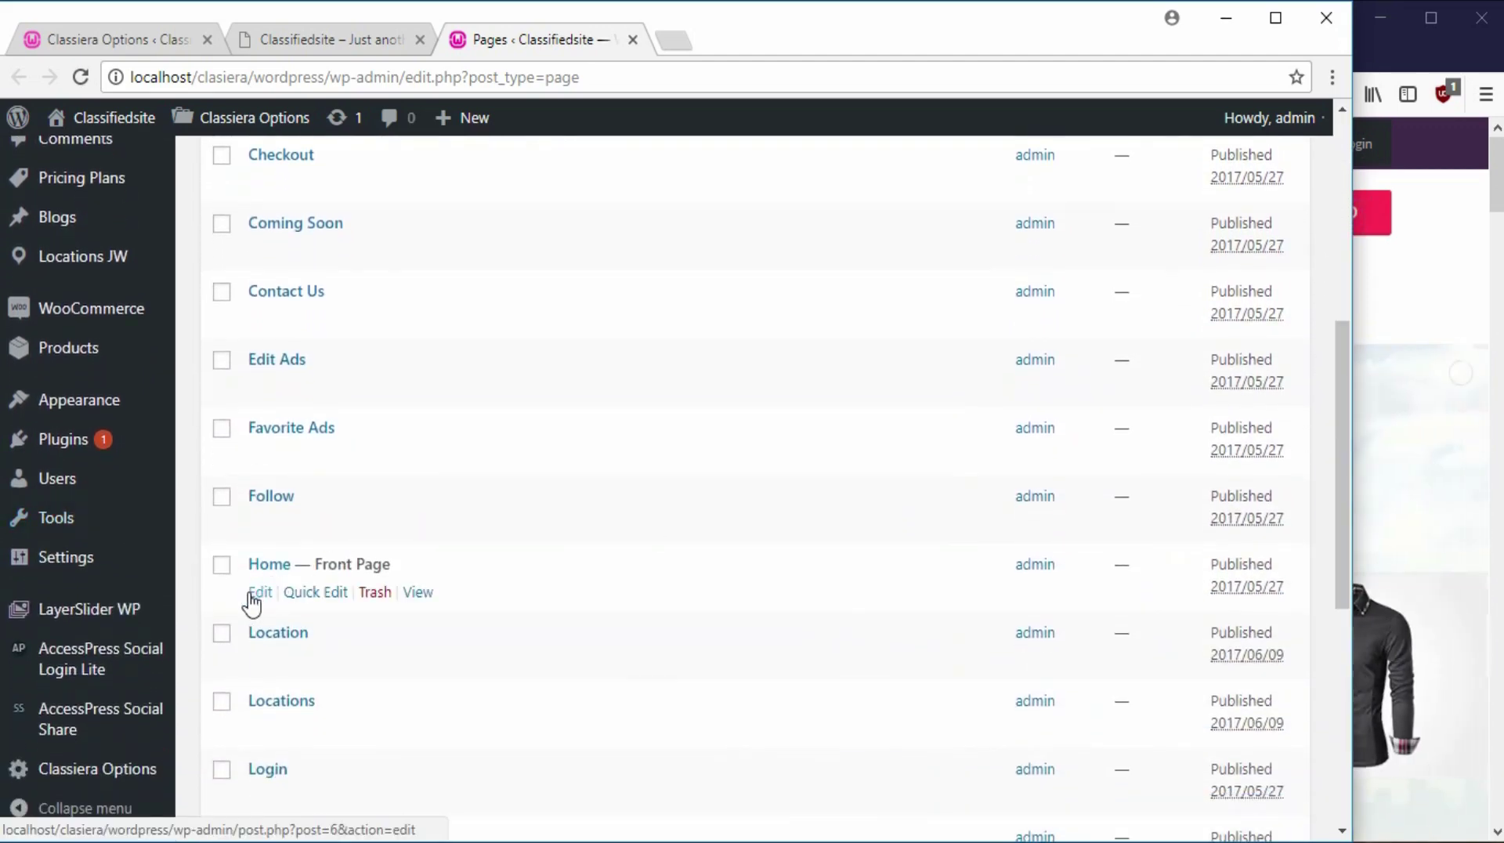
click(255, 595)
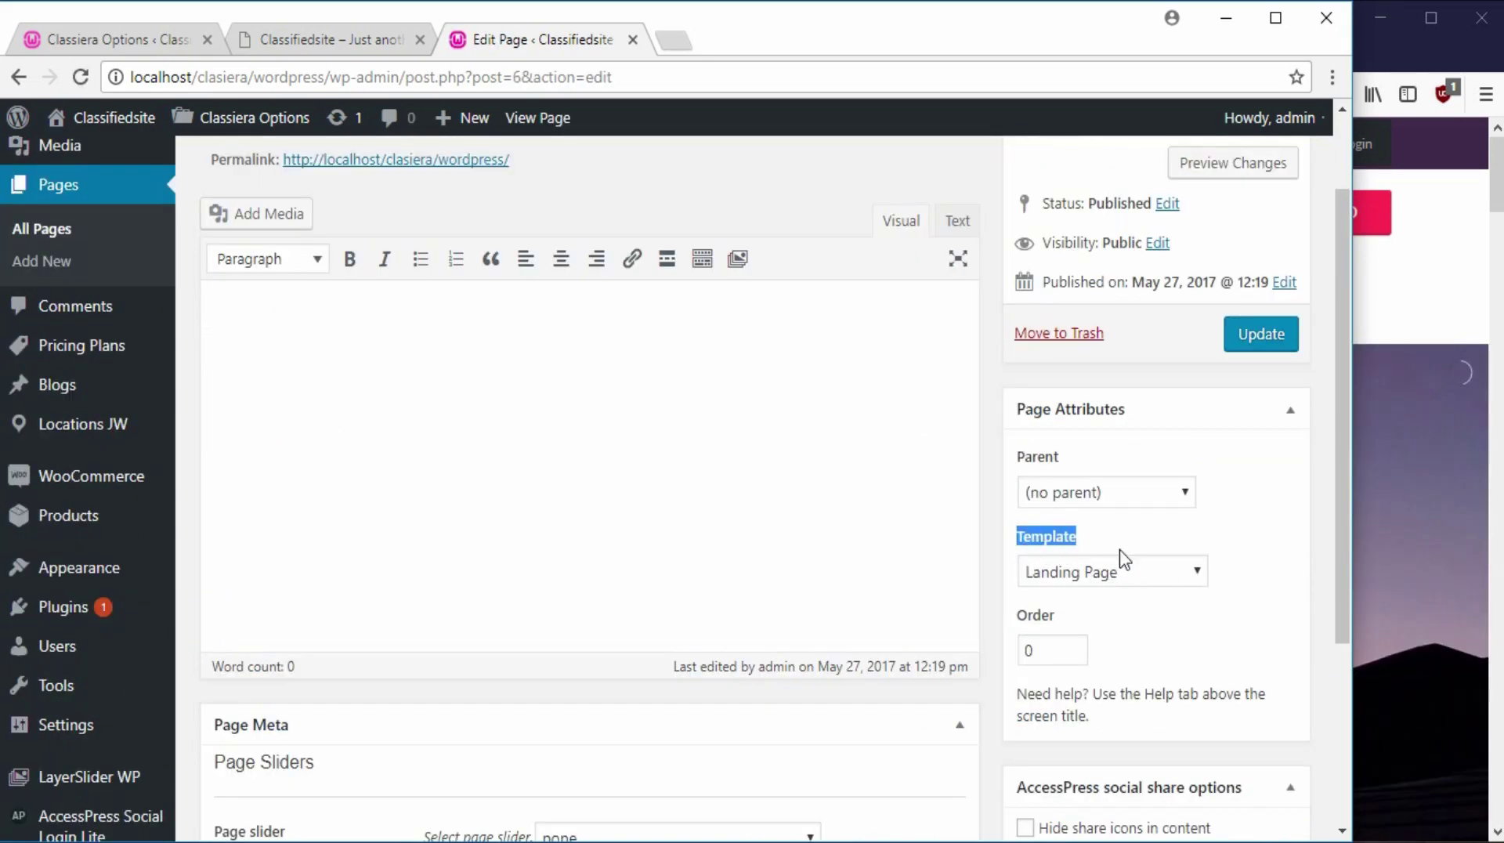
Step: Set the Home page template to Homepage V4 - Canary, update it, and return to the live site
click(1196, 576)
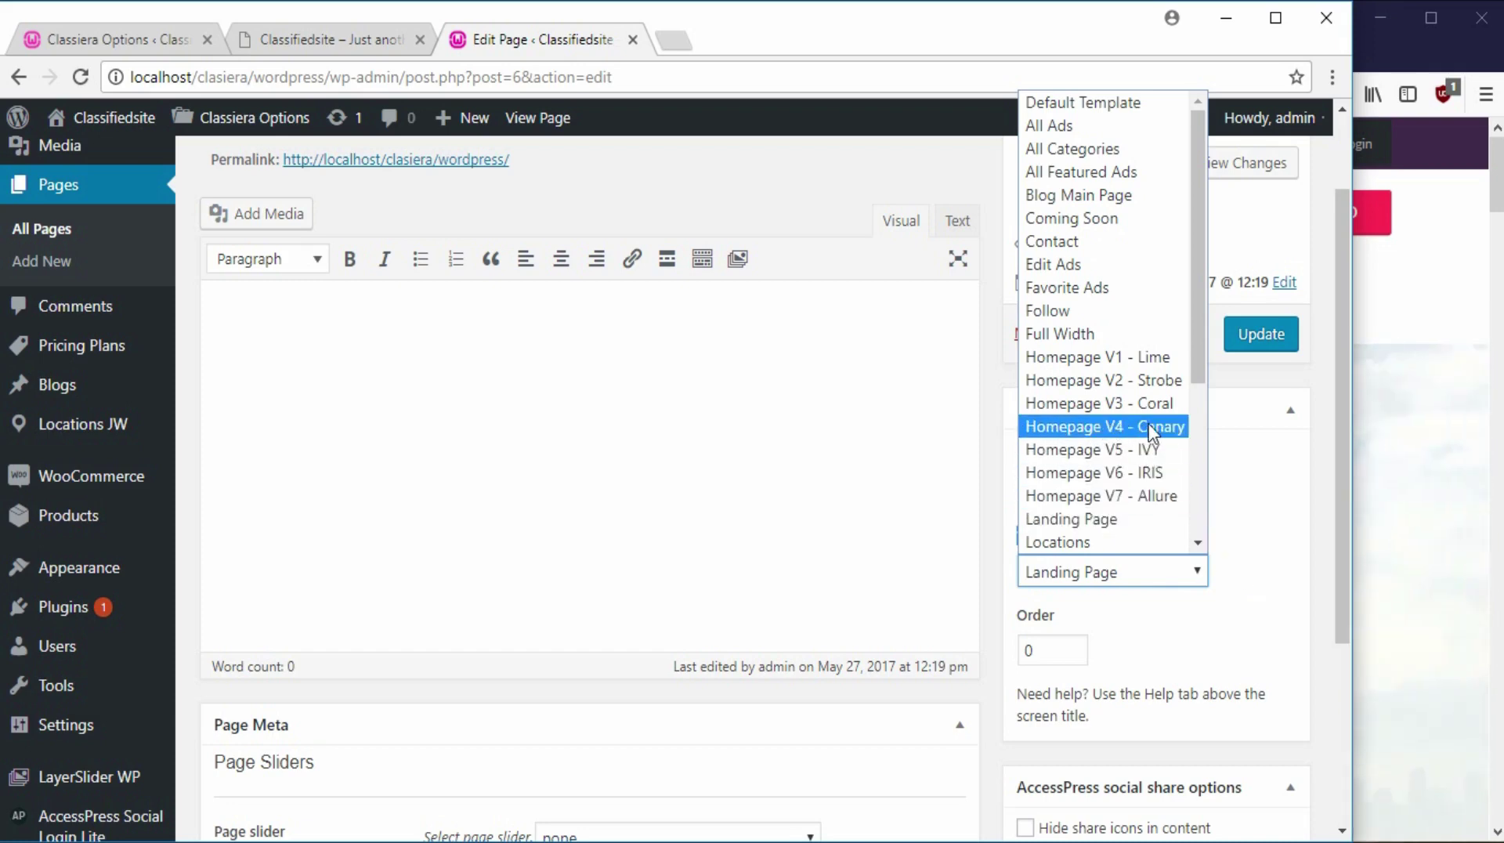
click(1100, 428)
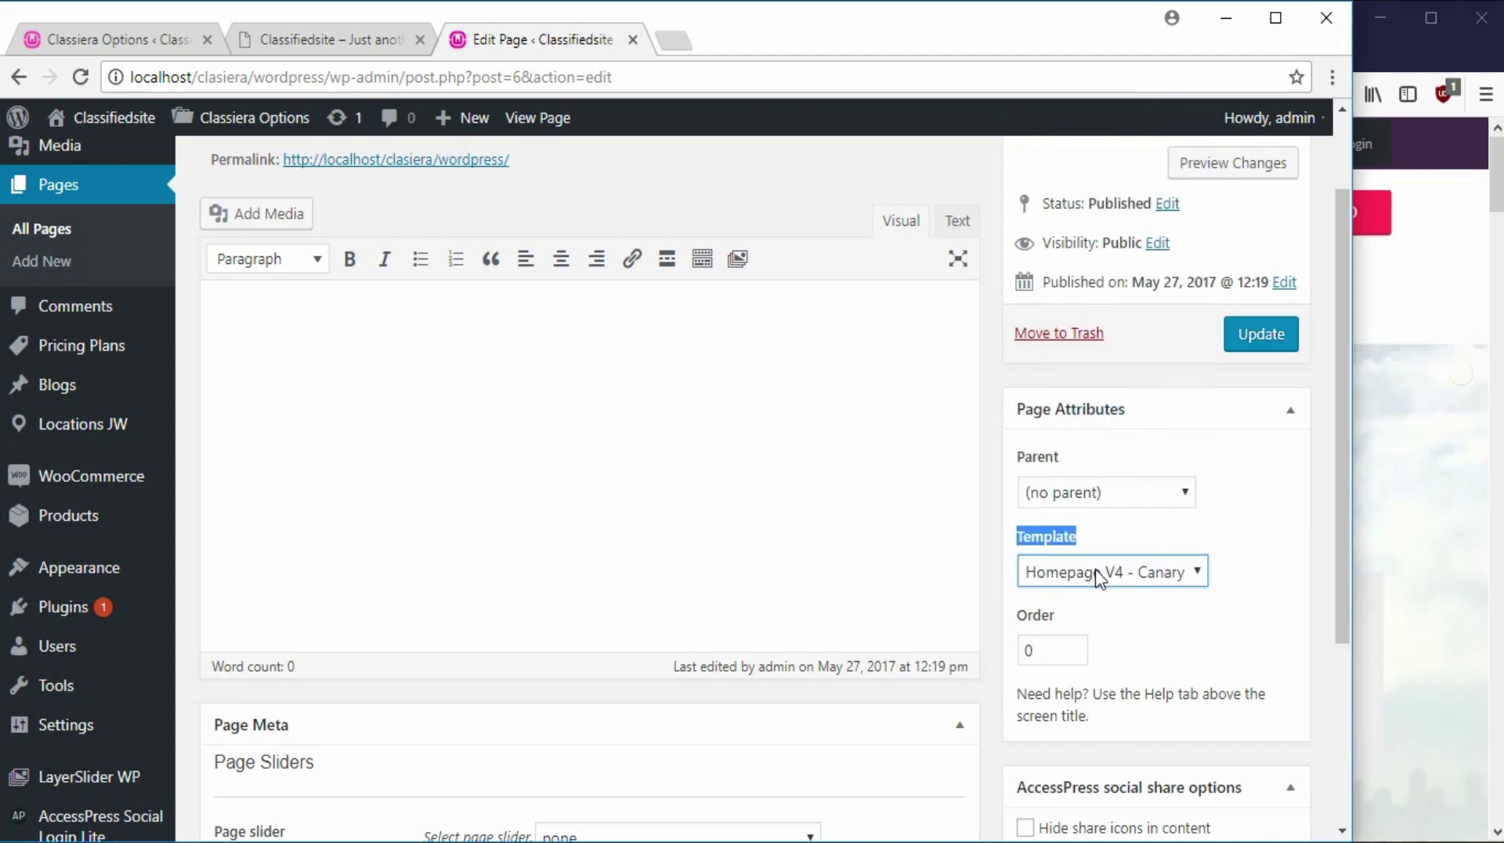
click(1261, 342)
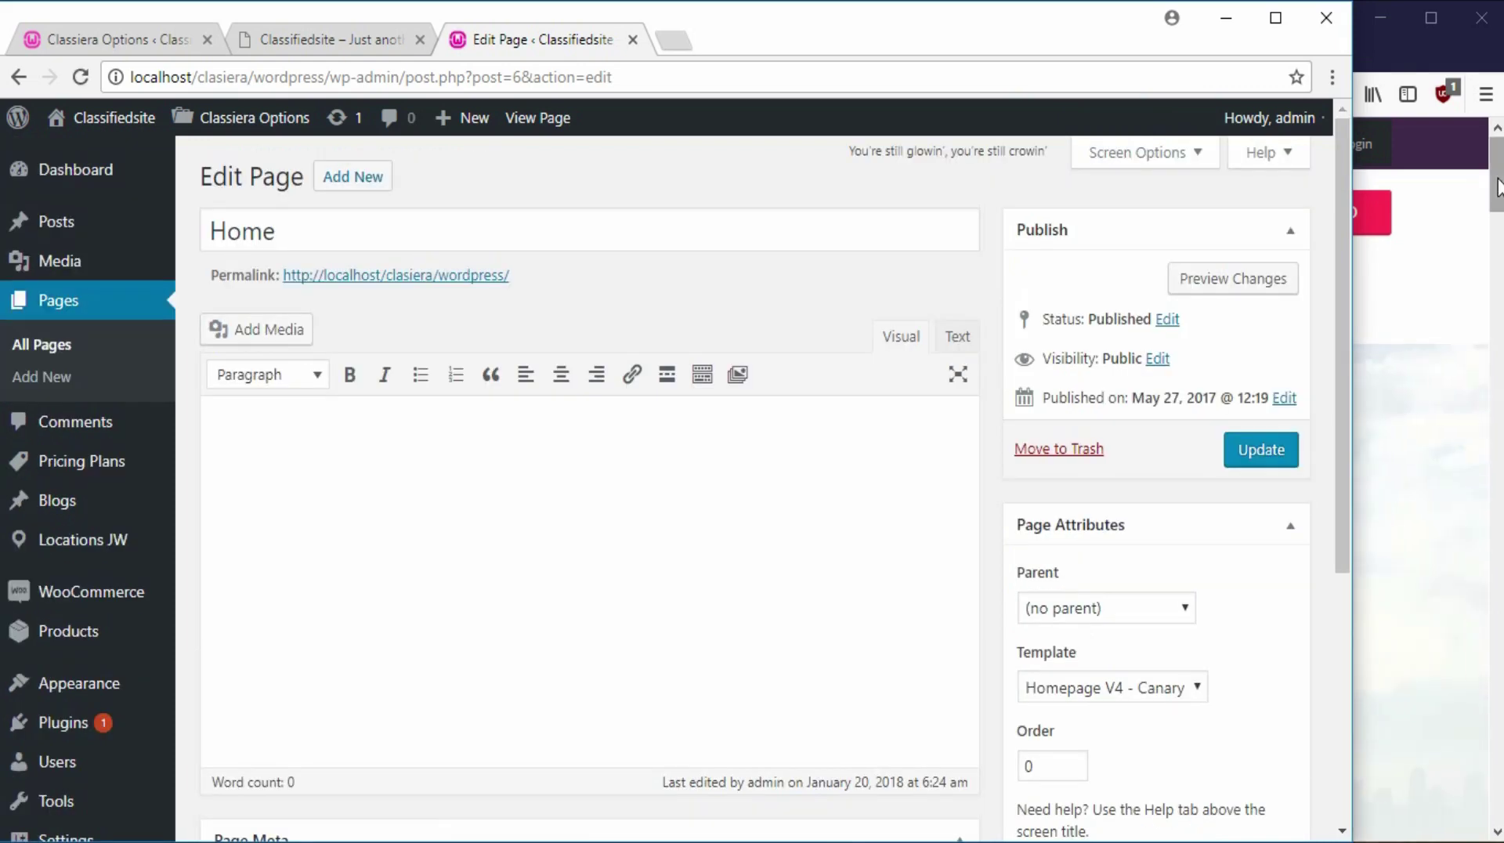
click(1498, 186)
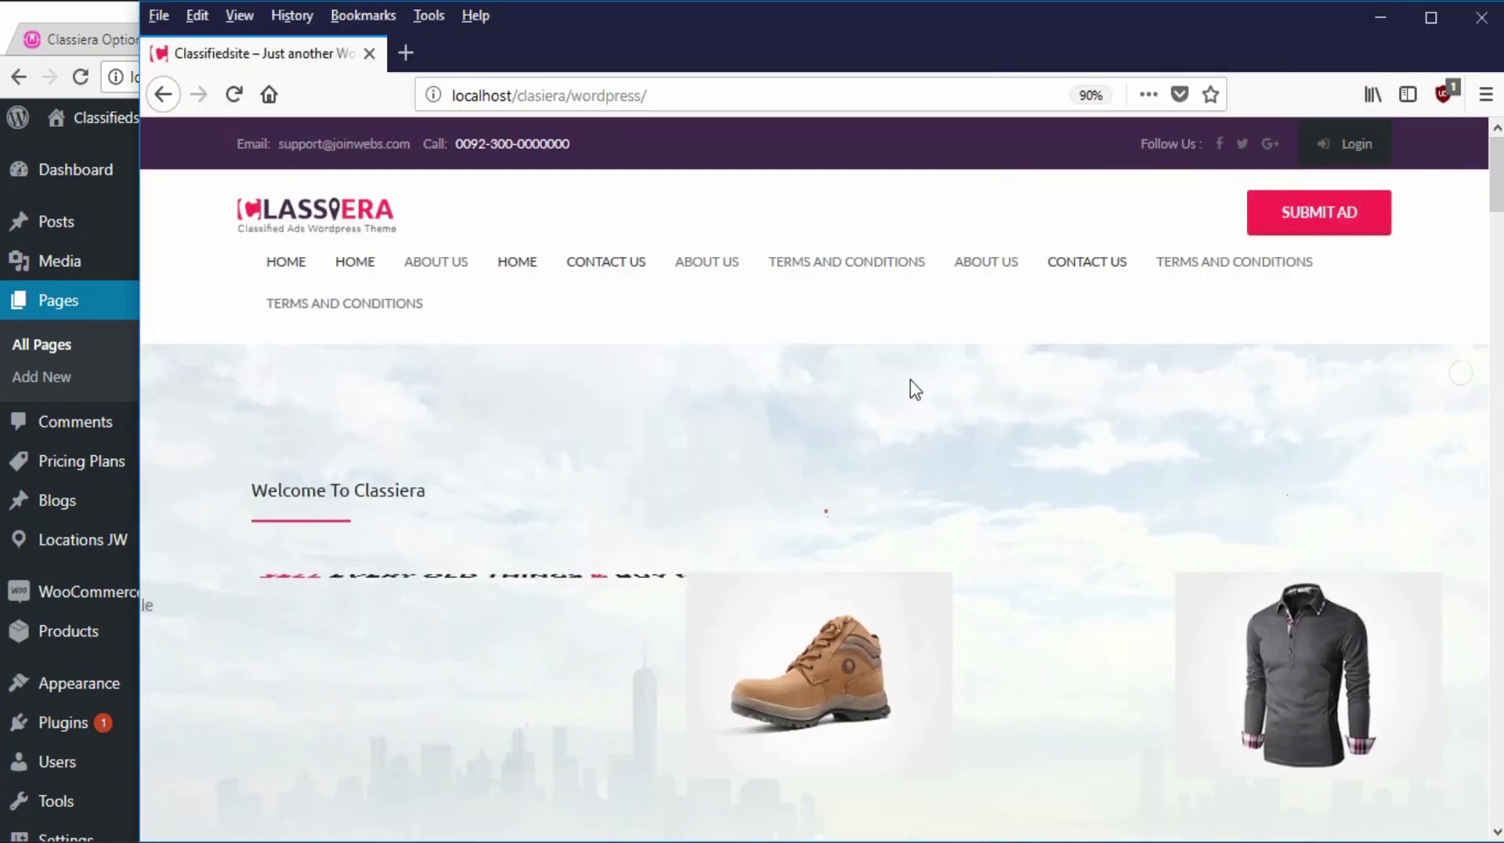
Step: Reload the live home page to see the Homepage V4 - Canary layout
scroll(823, 353, down, 1)
right_click(765, 255)
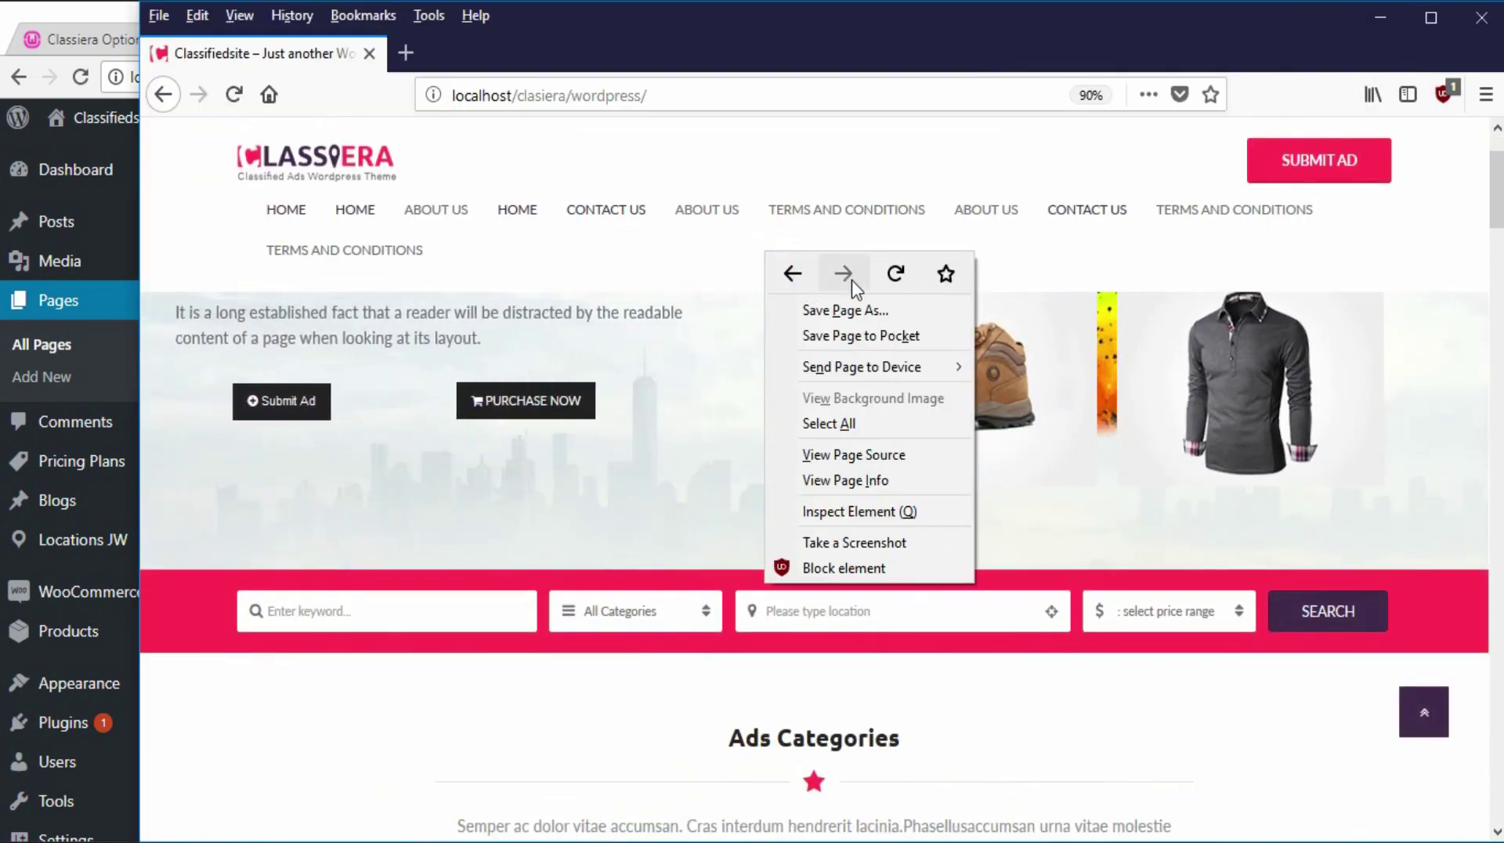
click(893, 273)
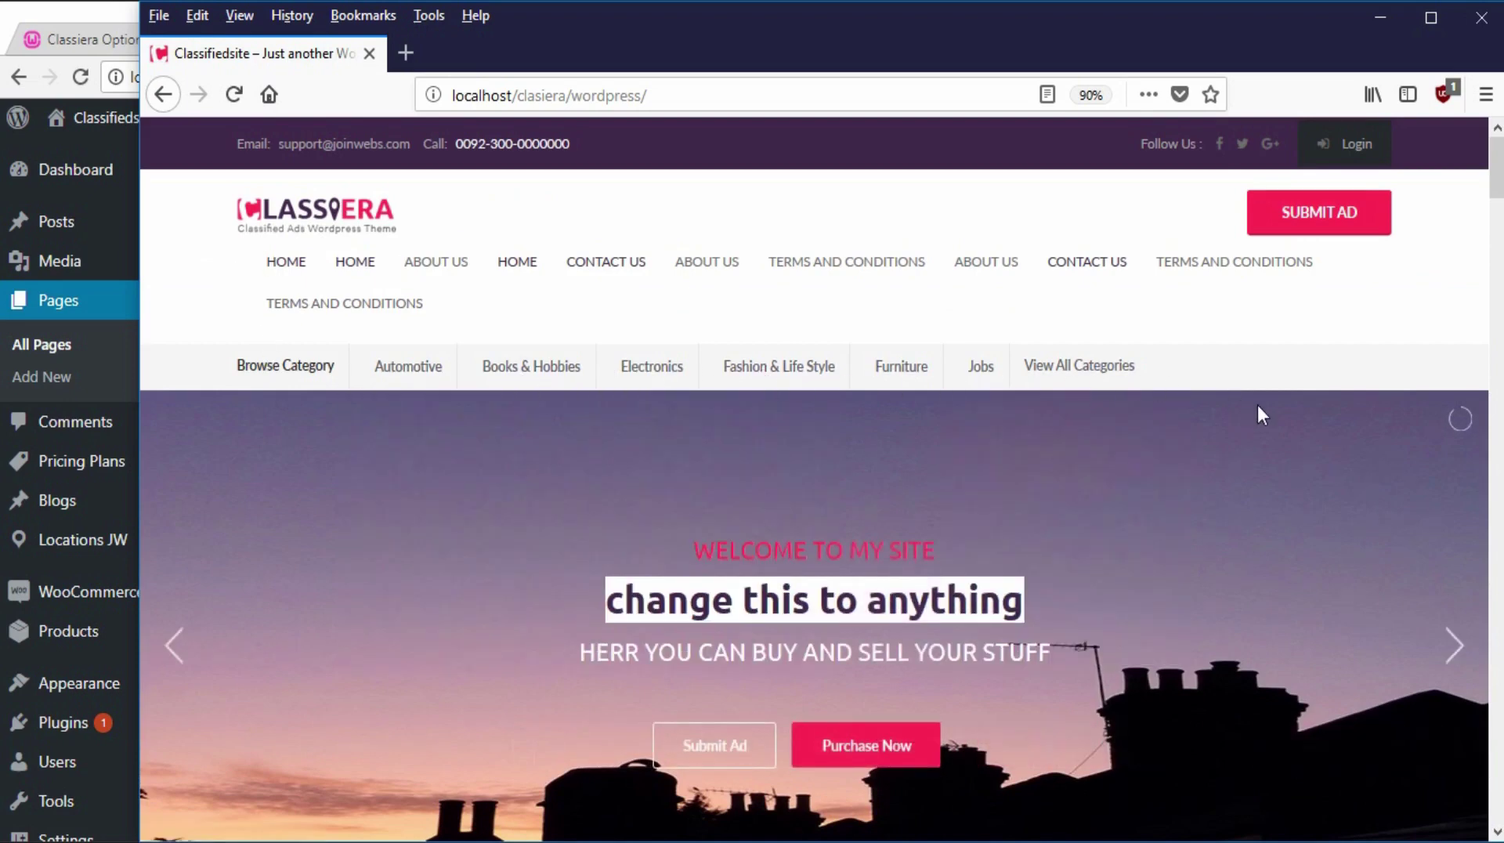
Step: Scroll down past the pricing plan cards and back, then return to the Home page editor
scroll(1133, 435, down, 10)
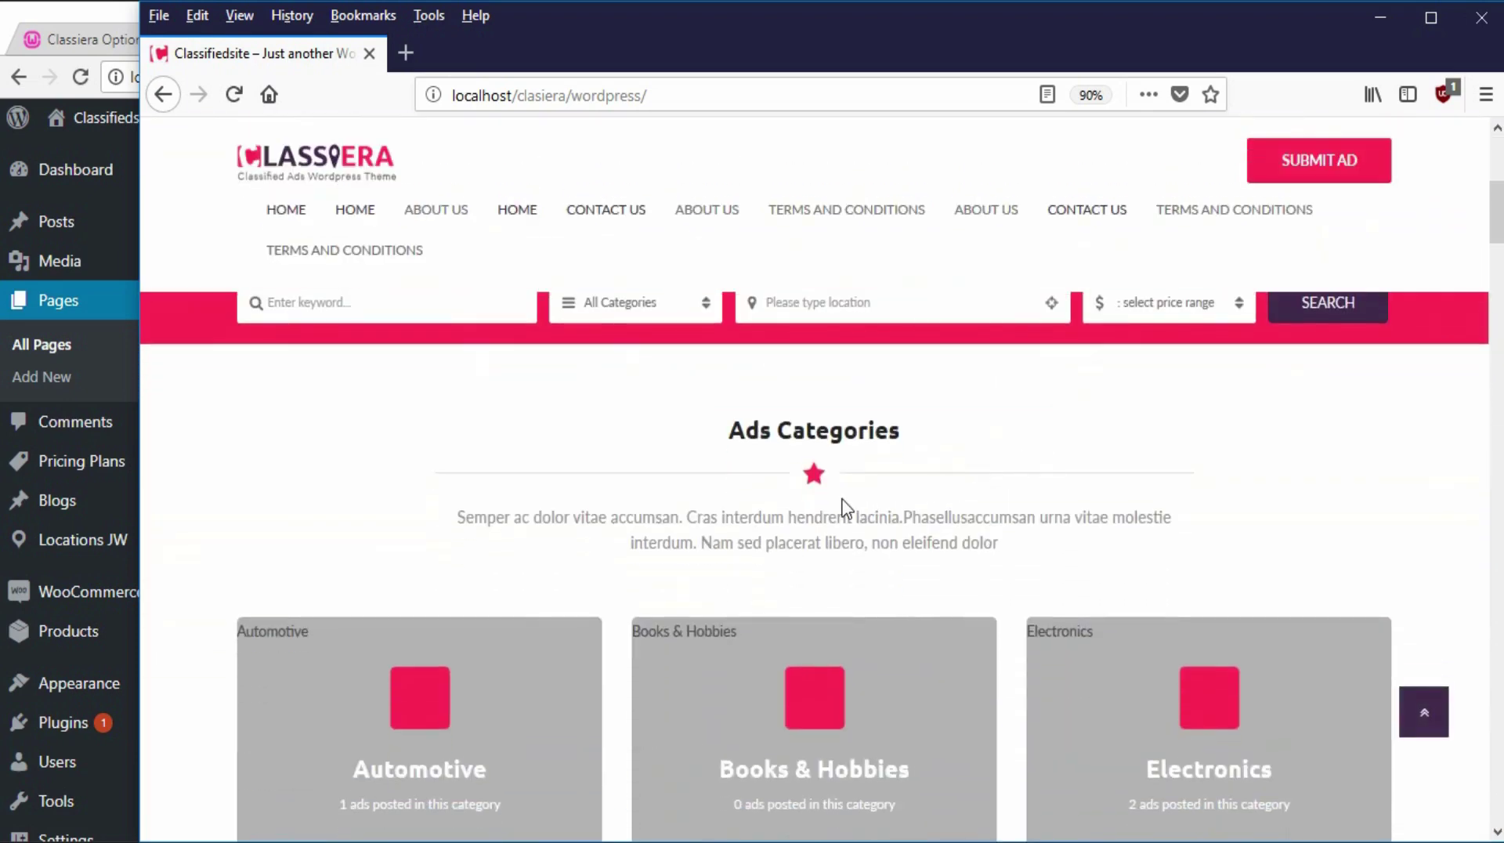
scroll(1119, 491, down, 8)
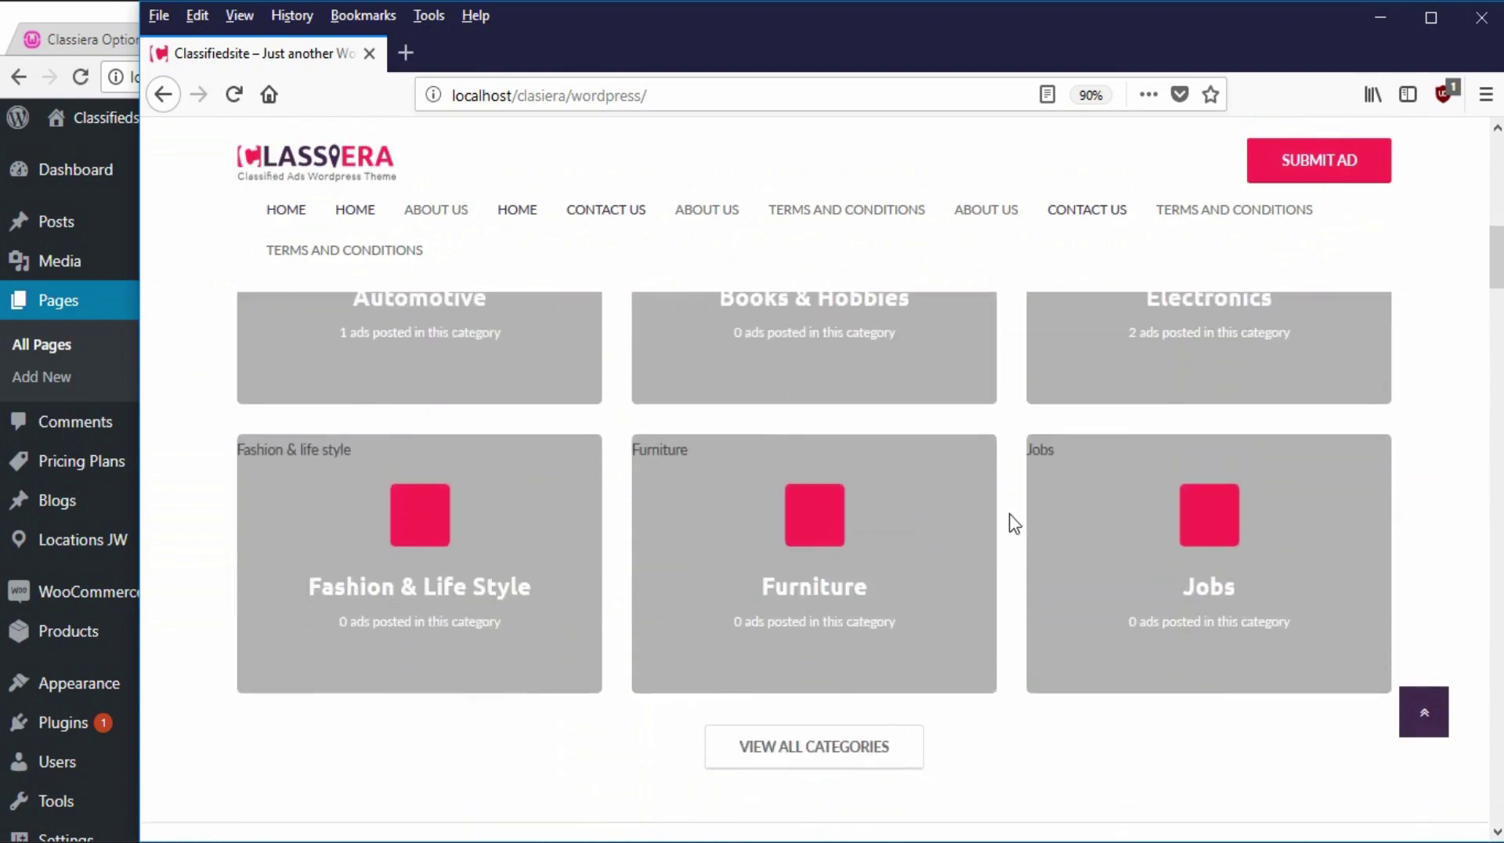
scroll(1010, 516, down, 6)
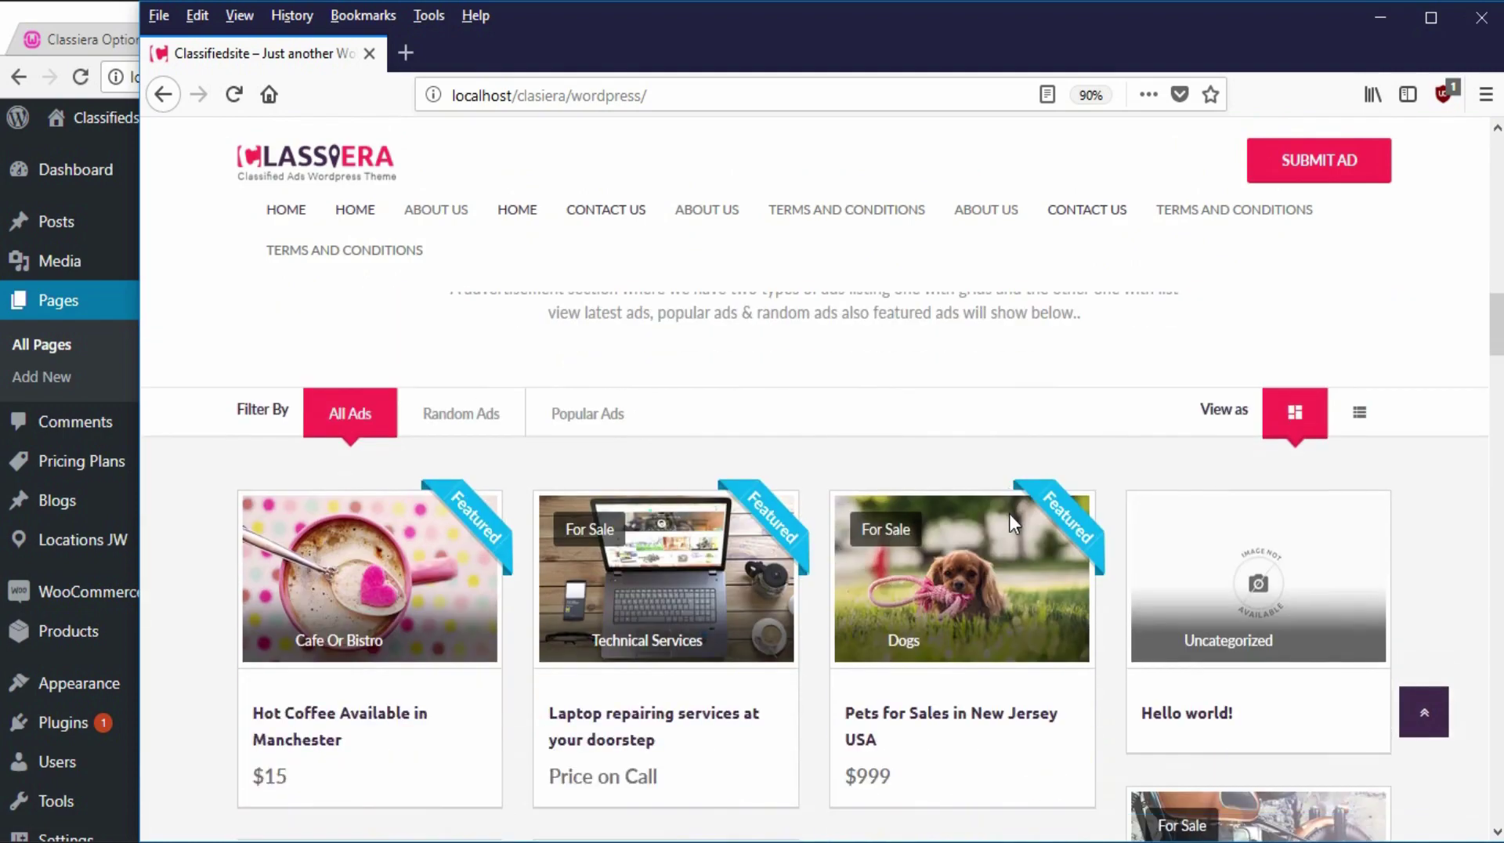
scroll(1105, 525, down, 8)
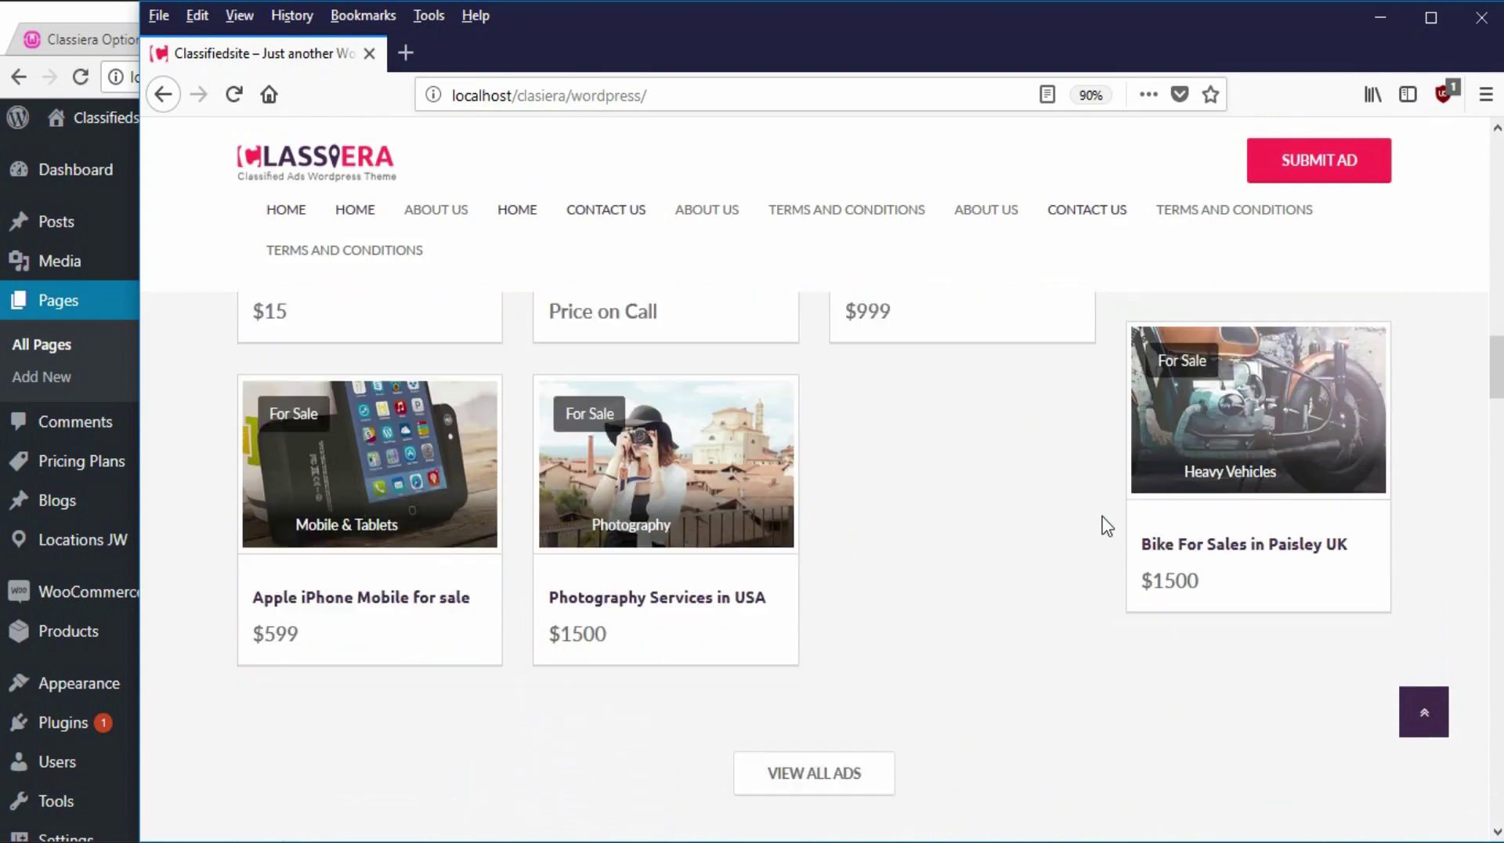
scroll(801, 629, down, 10)
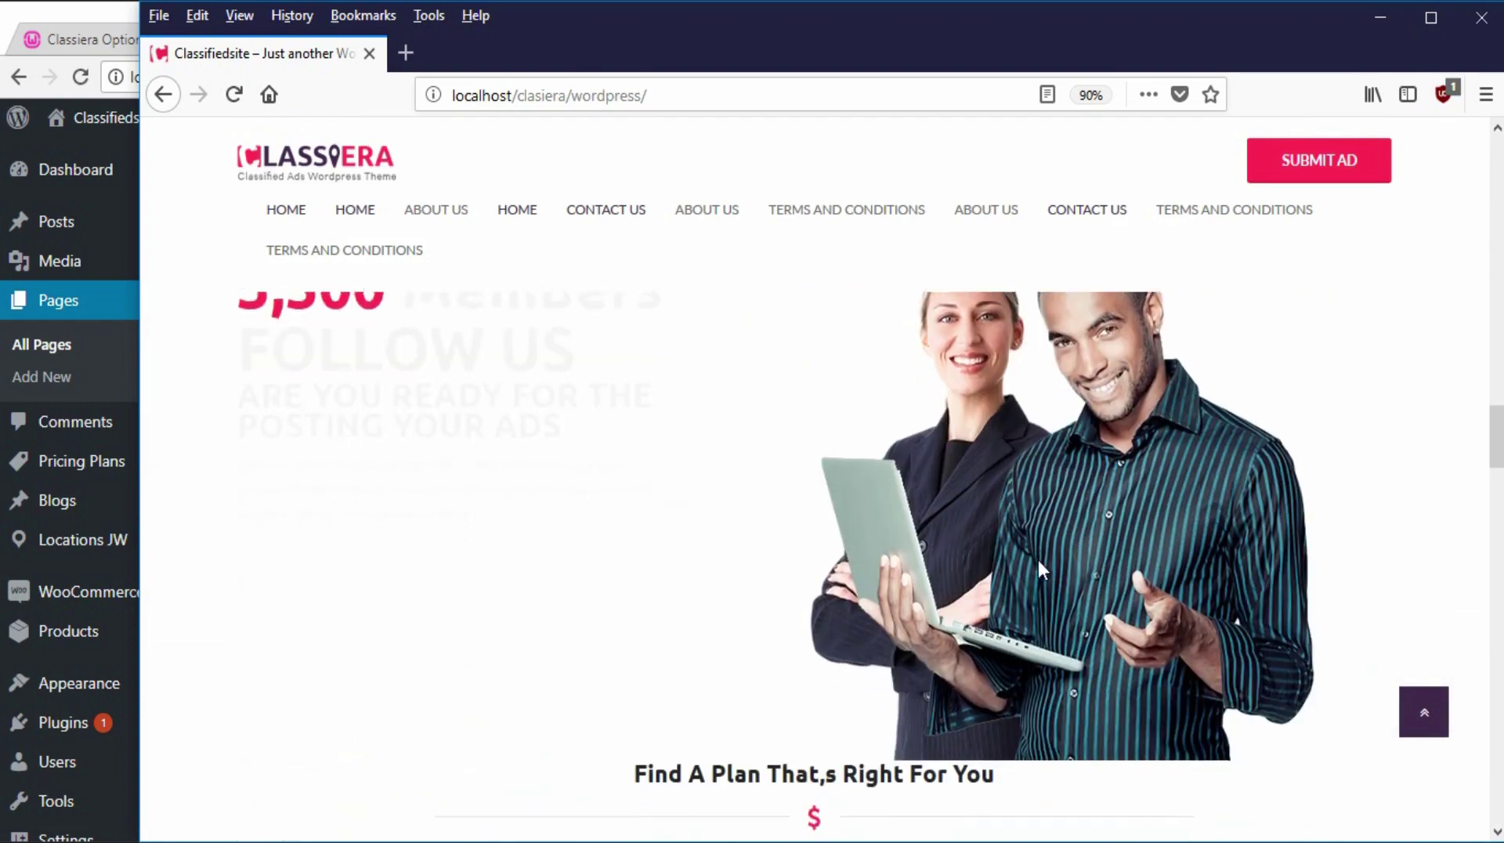
scroll(813, 599, down, 10)
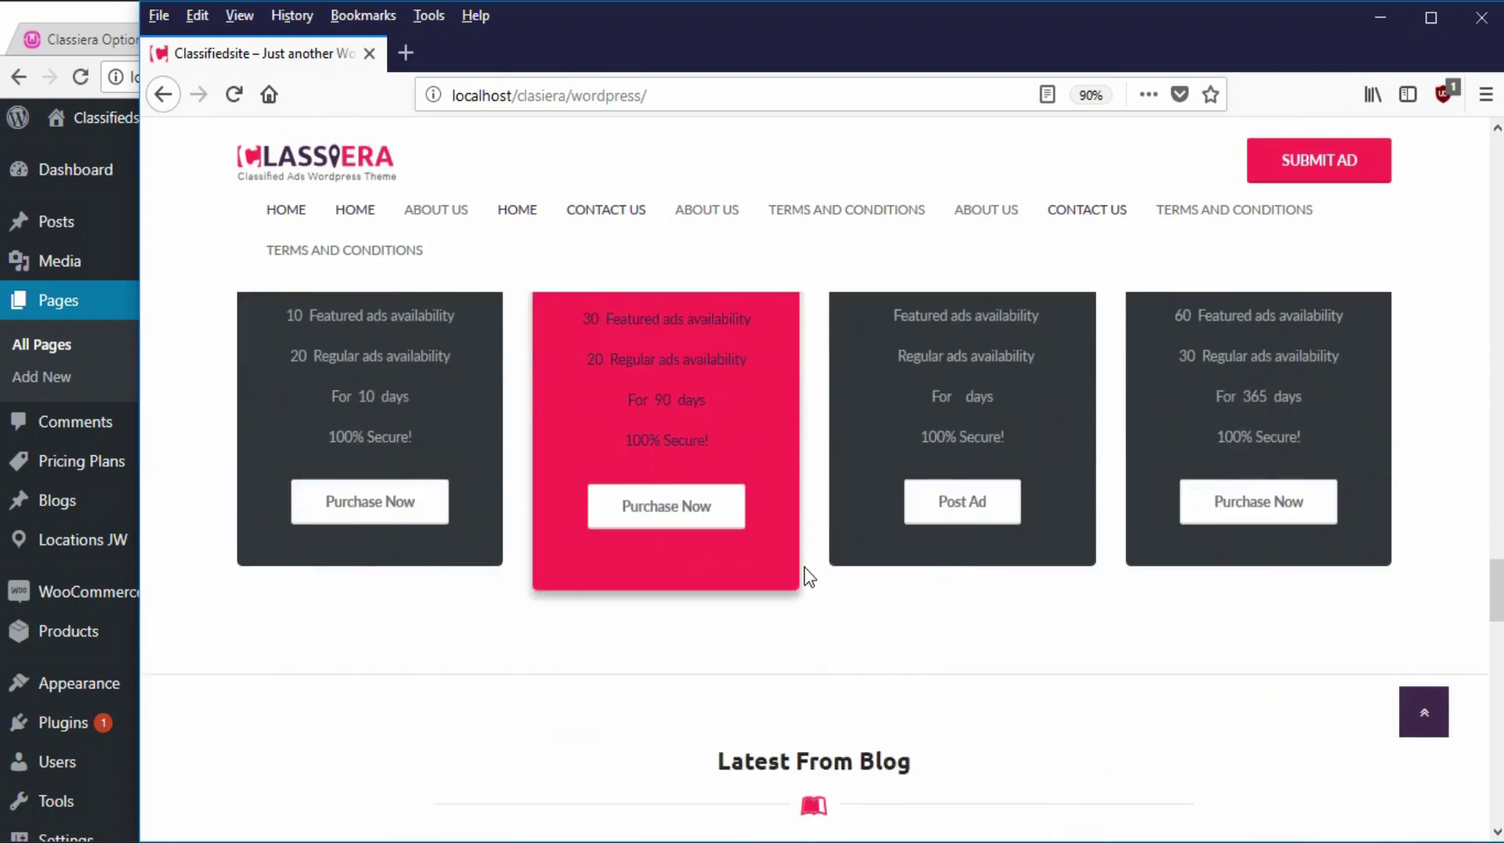
scroll(807, 574, down, 8)
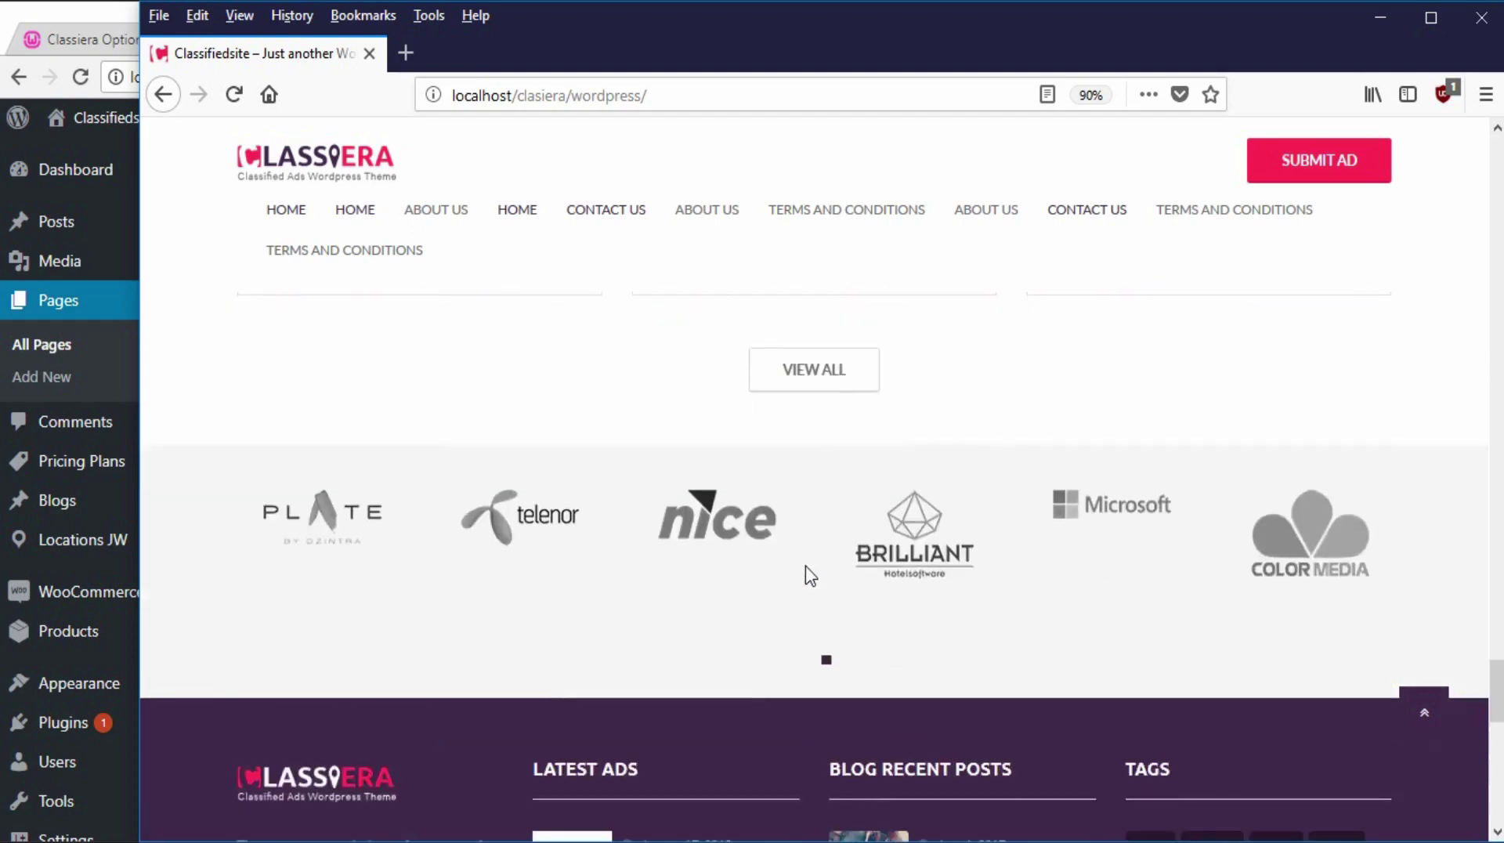
scroll(805, 564, up, 15)
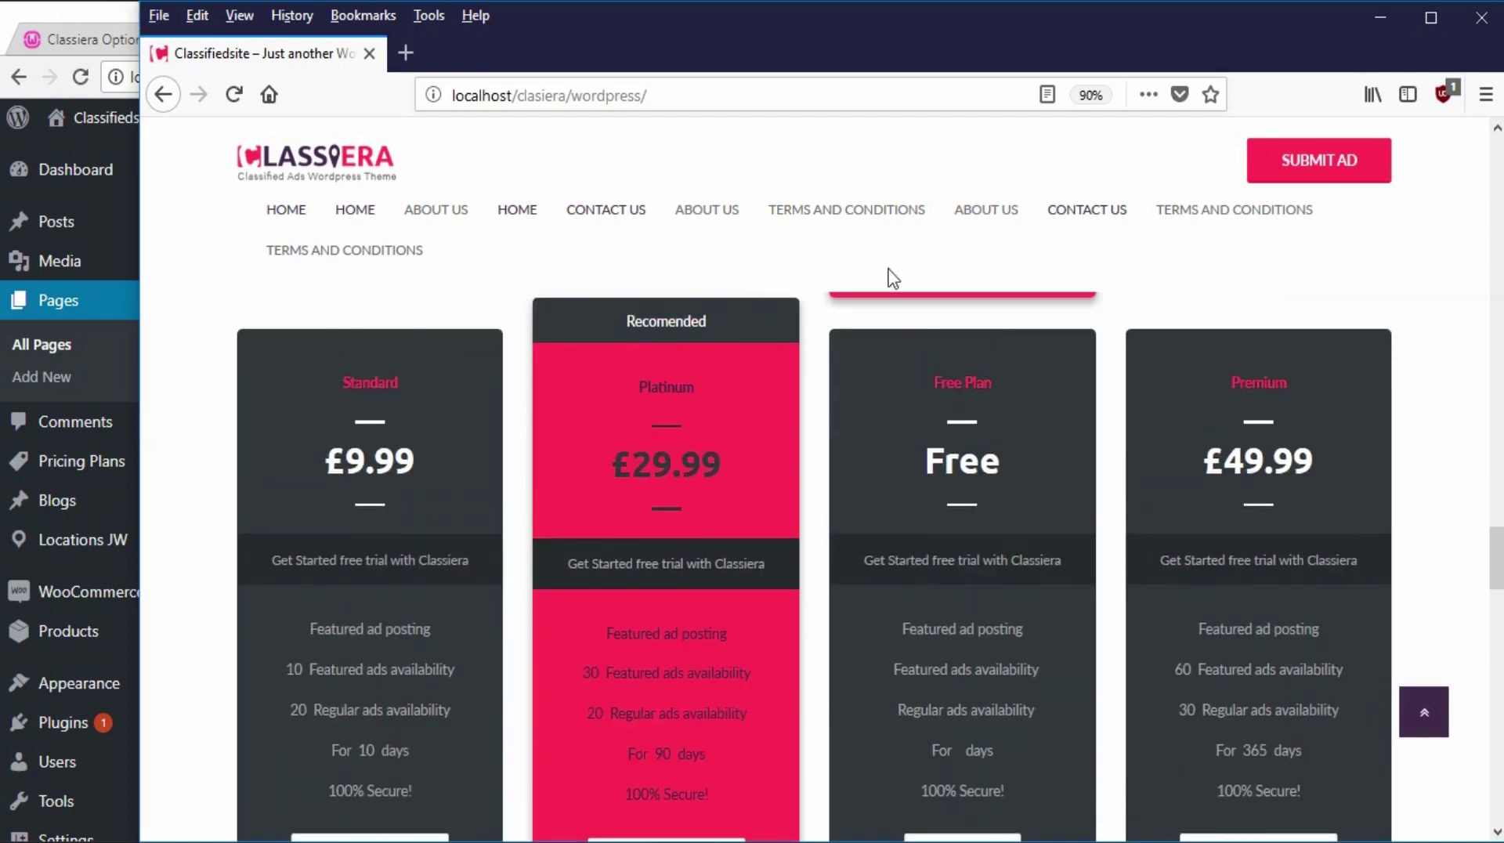
scroll(897, 368, up, 6)
click(49, 17)
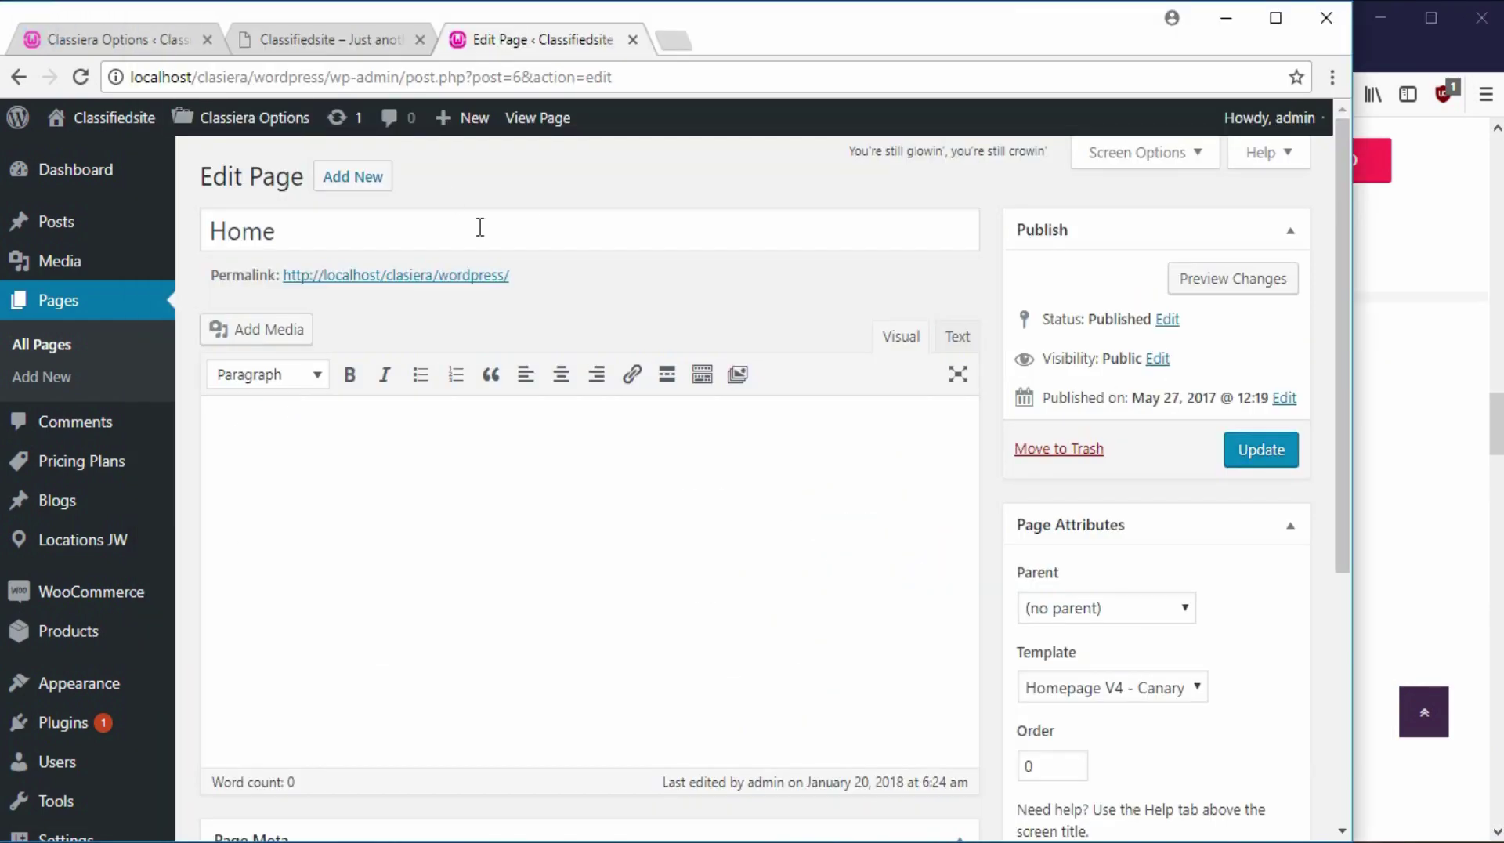
Step: Open Classiera Options' Home Layout Manager, then view the live homepage's top slider and category bar
scroll(117, 603, down, 5)
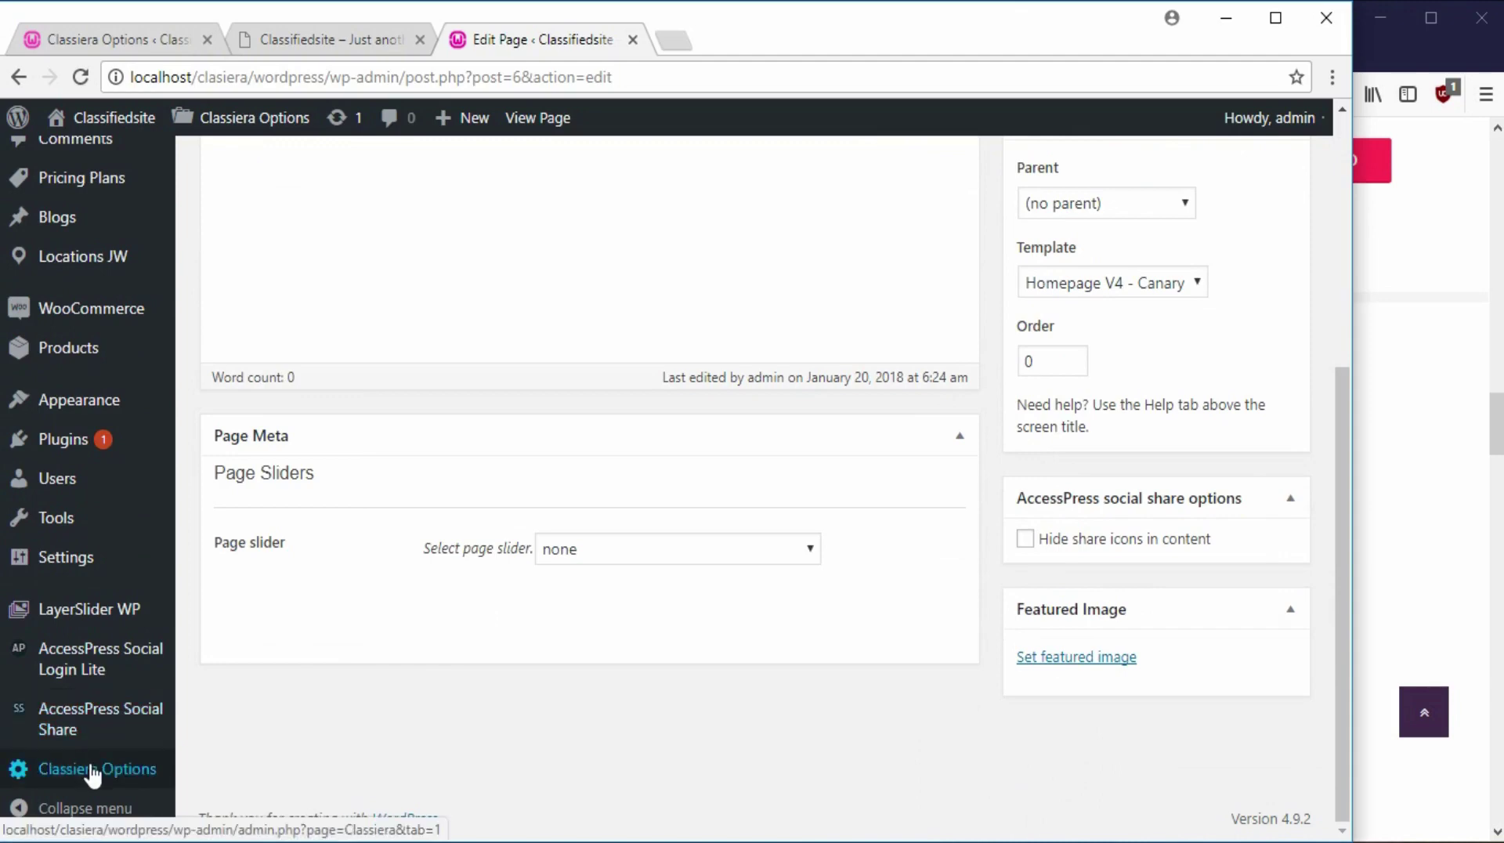
mouse_move(98, 774)
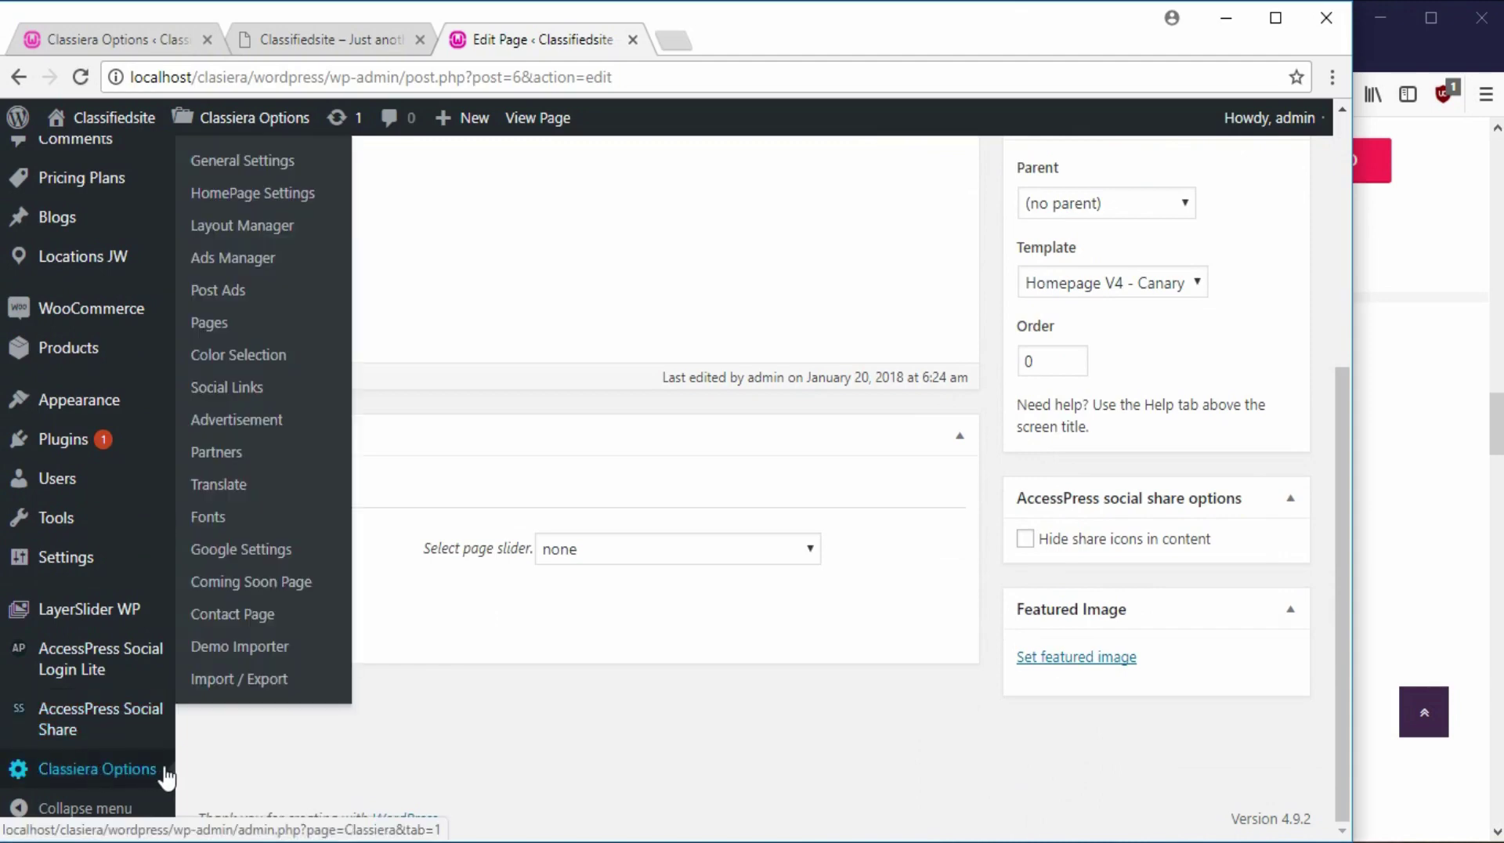
click(253, 225)
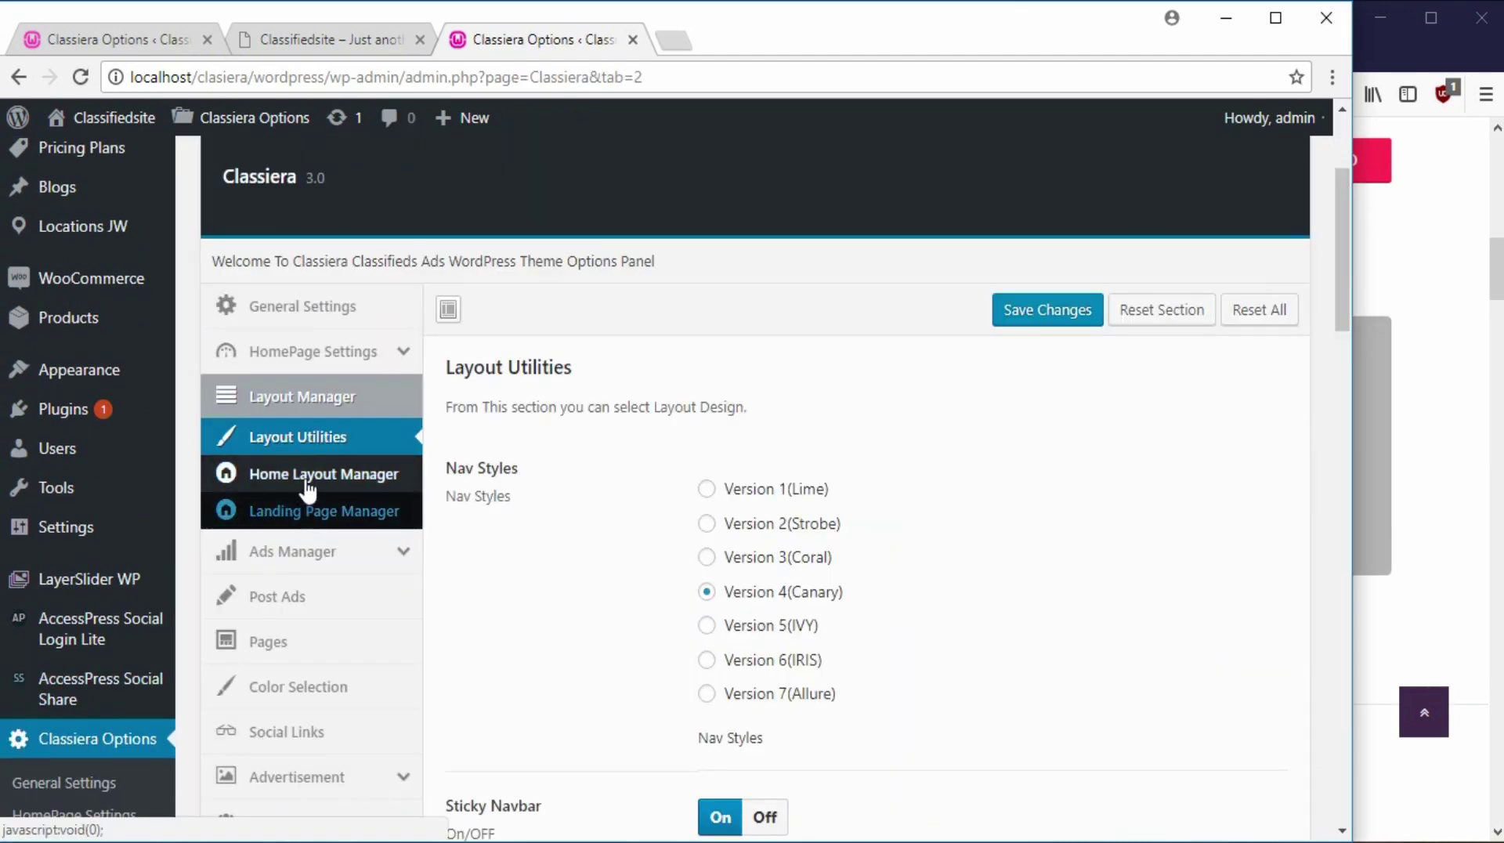
click(309, 487)
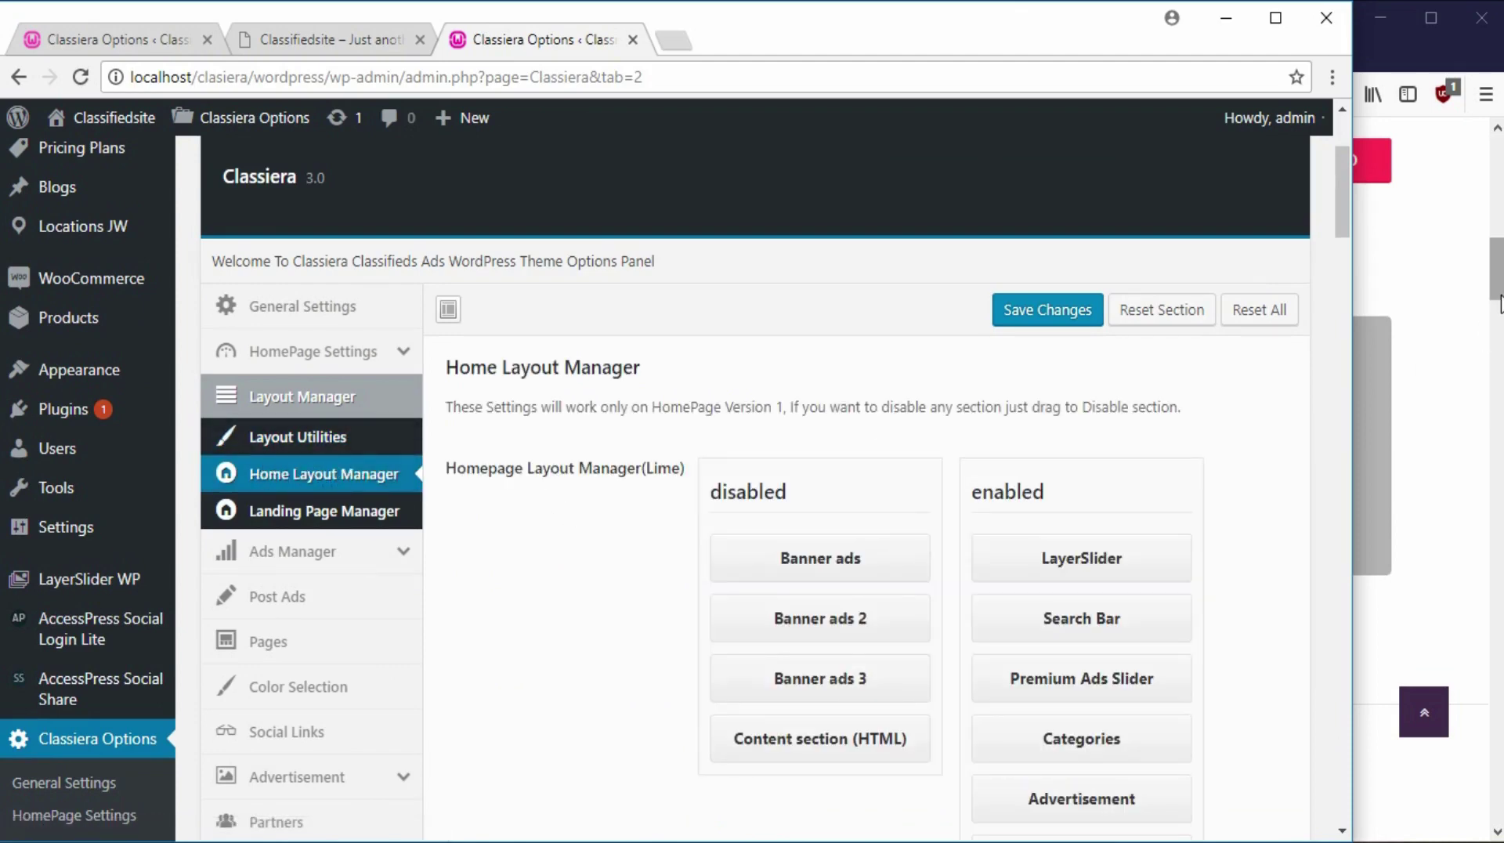
click(1427, 367)
scroll(907, 540, up, 10)
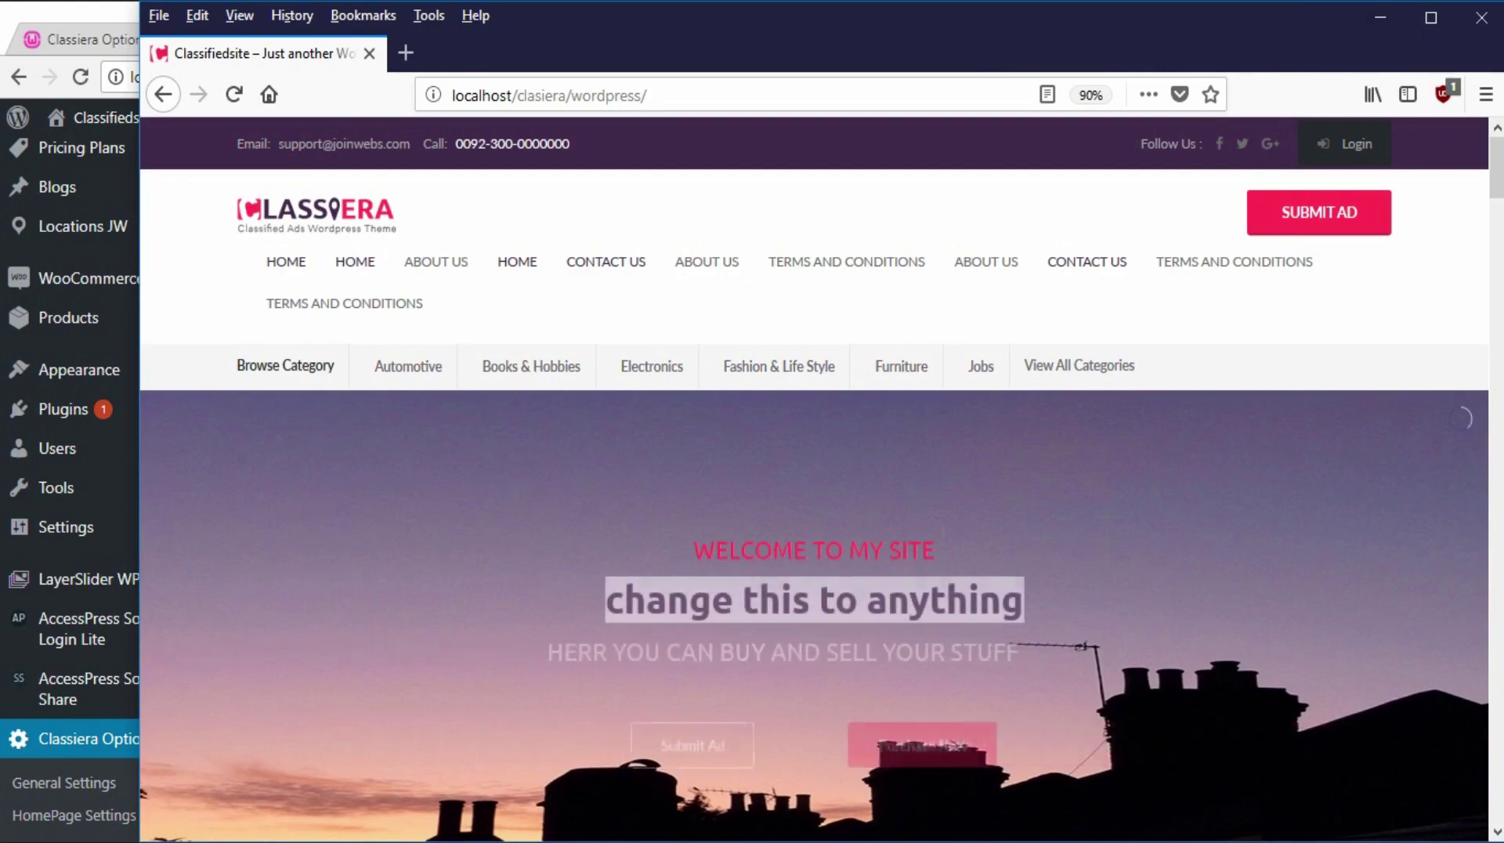
Step: Scroll through the homepage's advertisement cards, then return to the Classiera Home Layout Manager
scroll(797, 531, down, 10)
scroll(868, 718, down, 4)
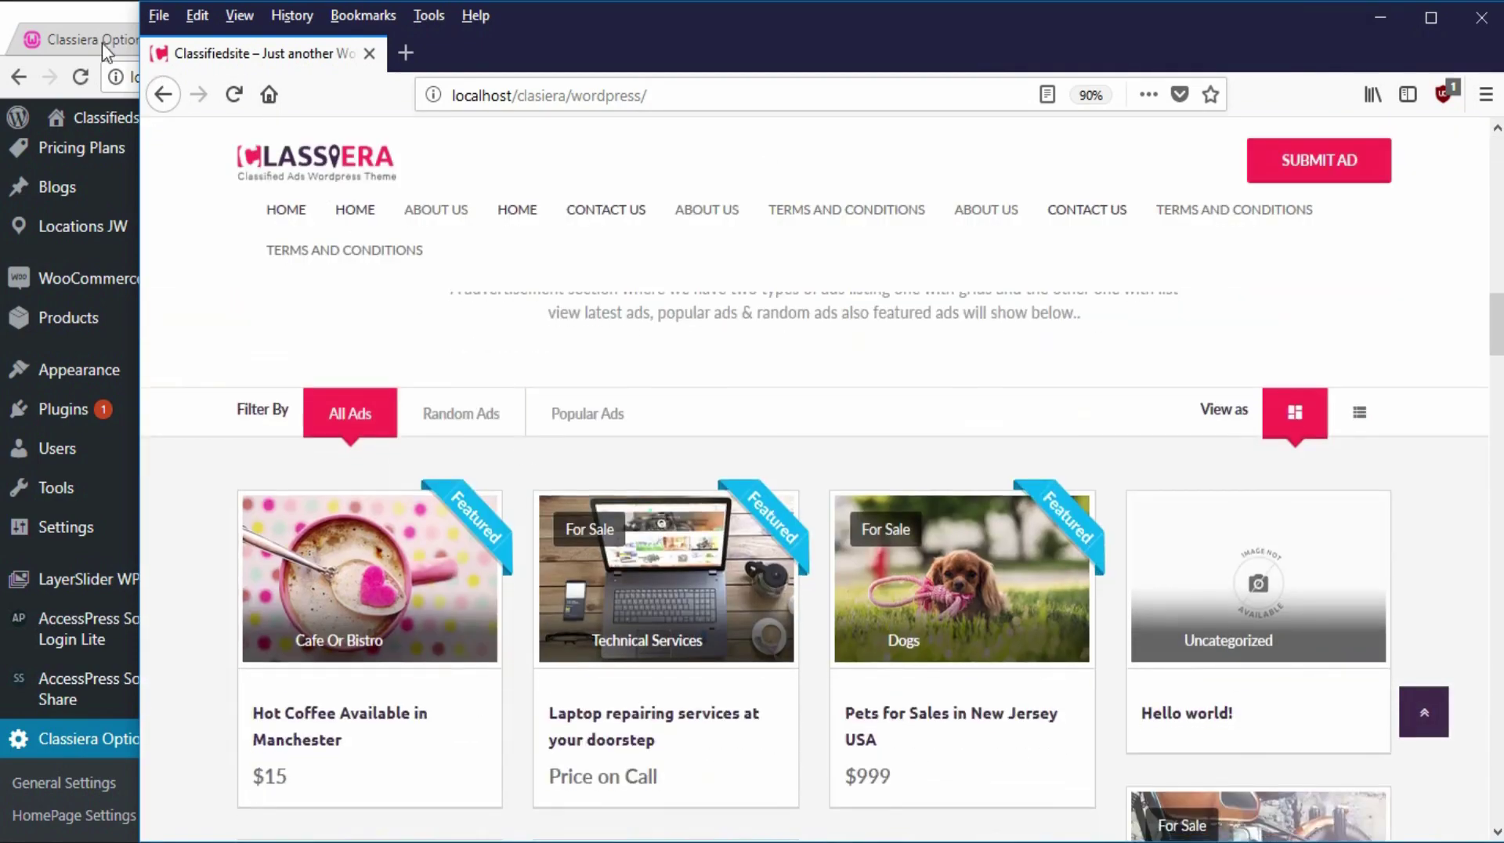
scroll(730, 409, down, 4)
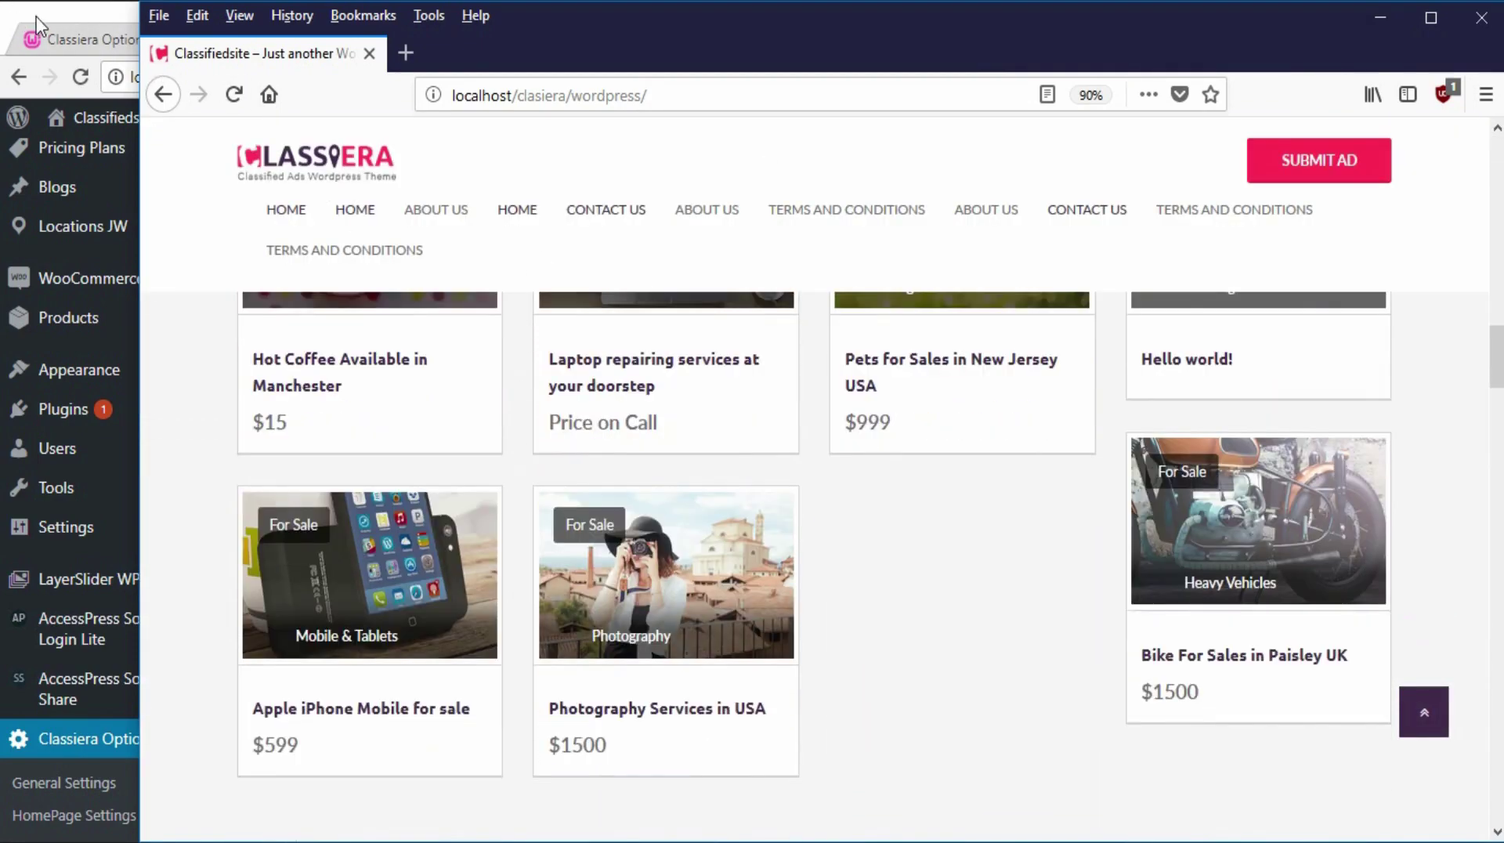
click(32, 16)
mouse_move(114, 166)
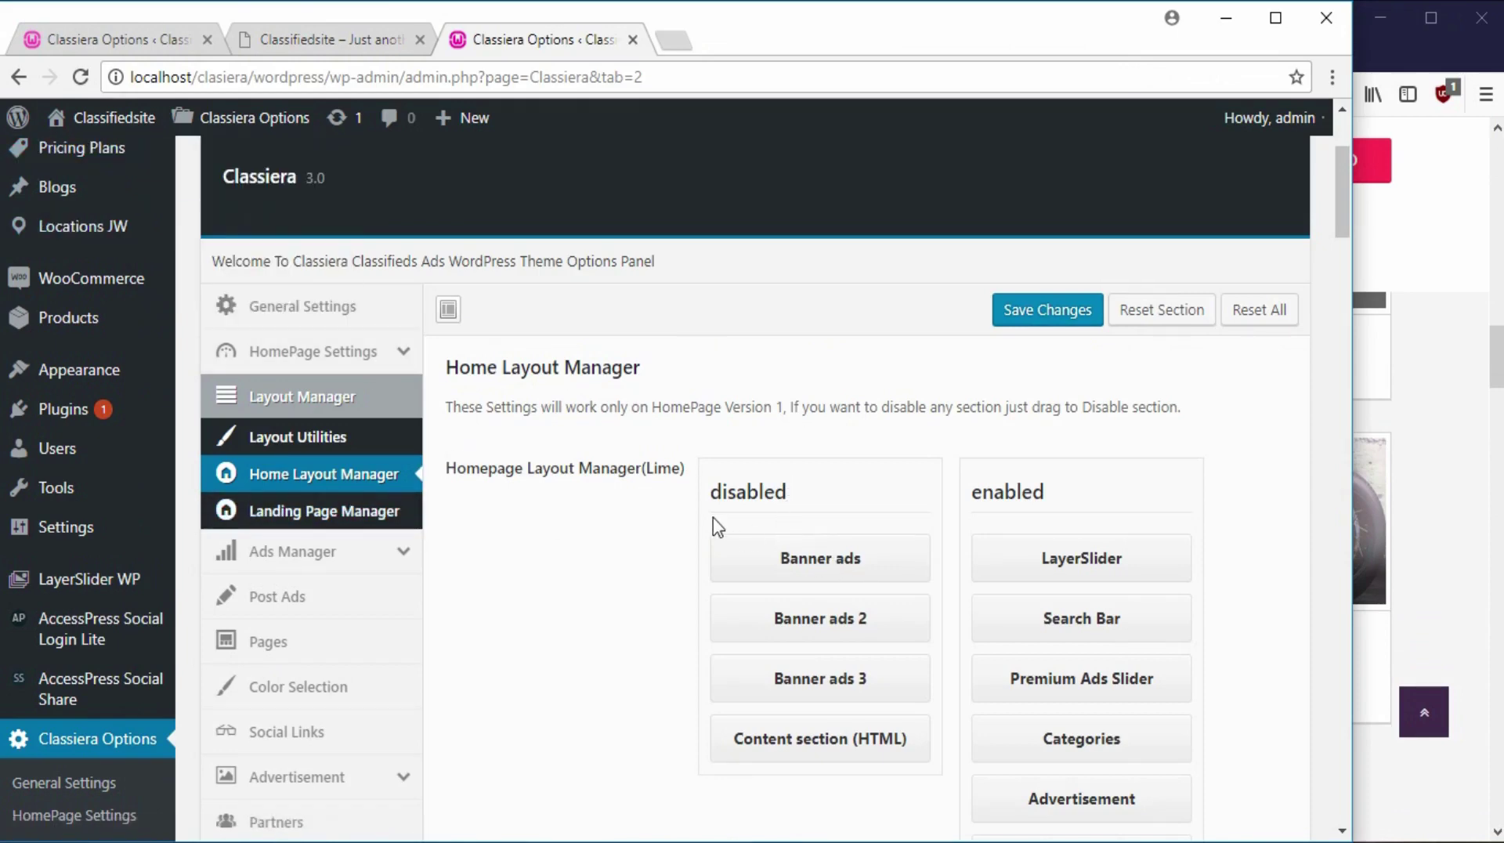
Step: Scroll down to the Homepage V4 Layout Manager (Canary) section lists, then switch to the live homepage
scroll(938, 665, down, 8)
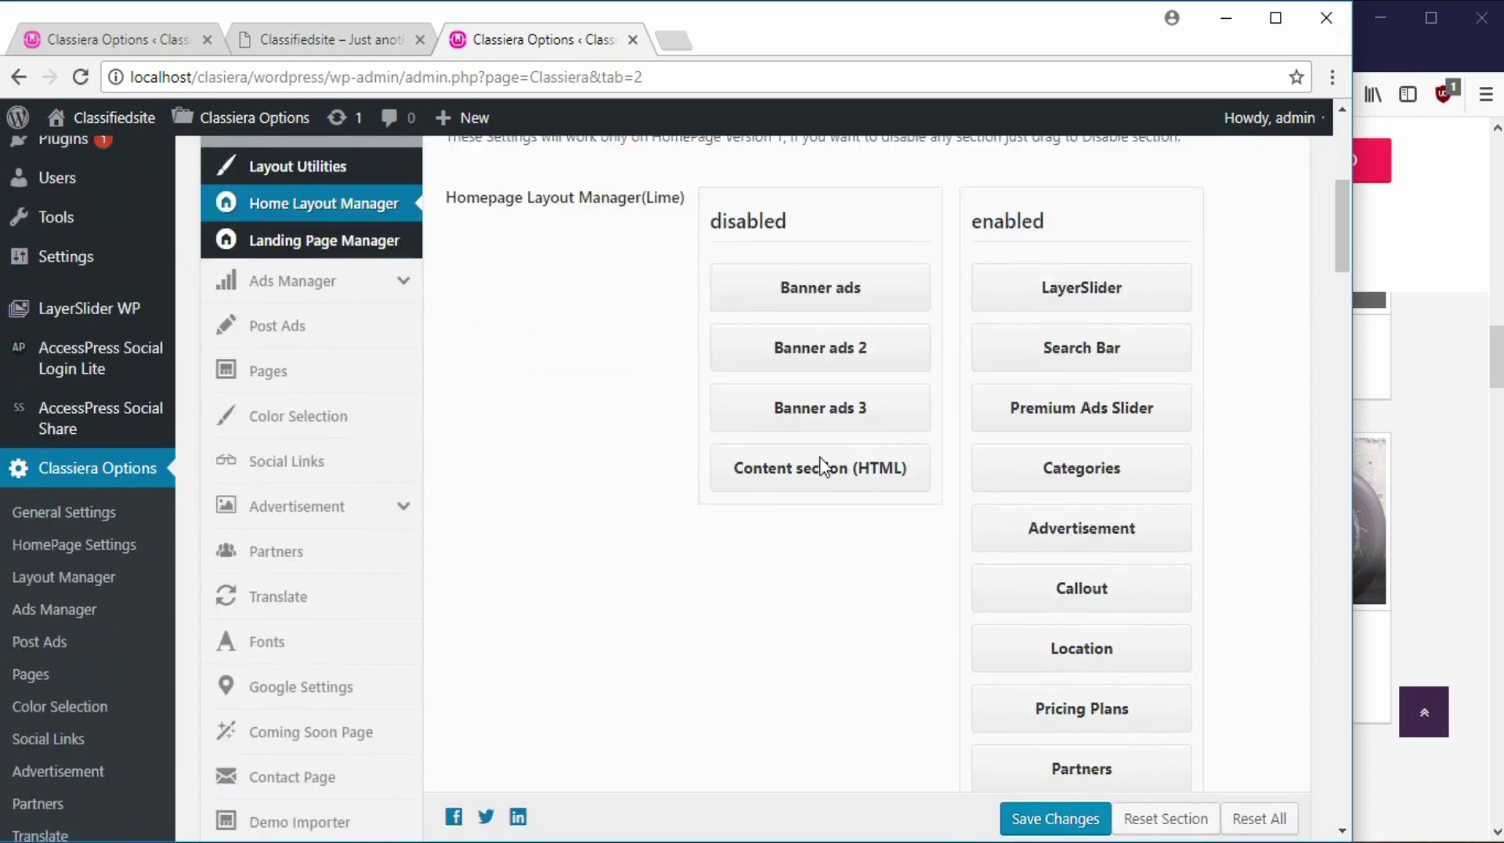
scroll(801, 597, down, 3)
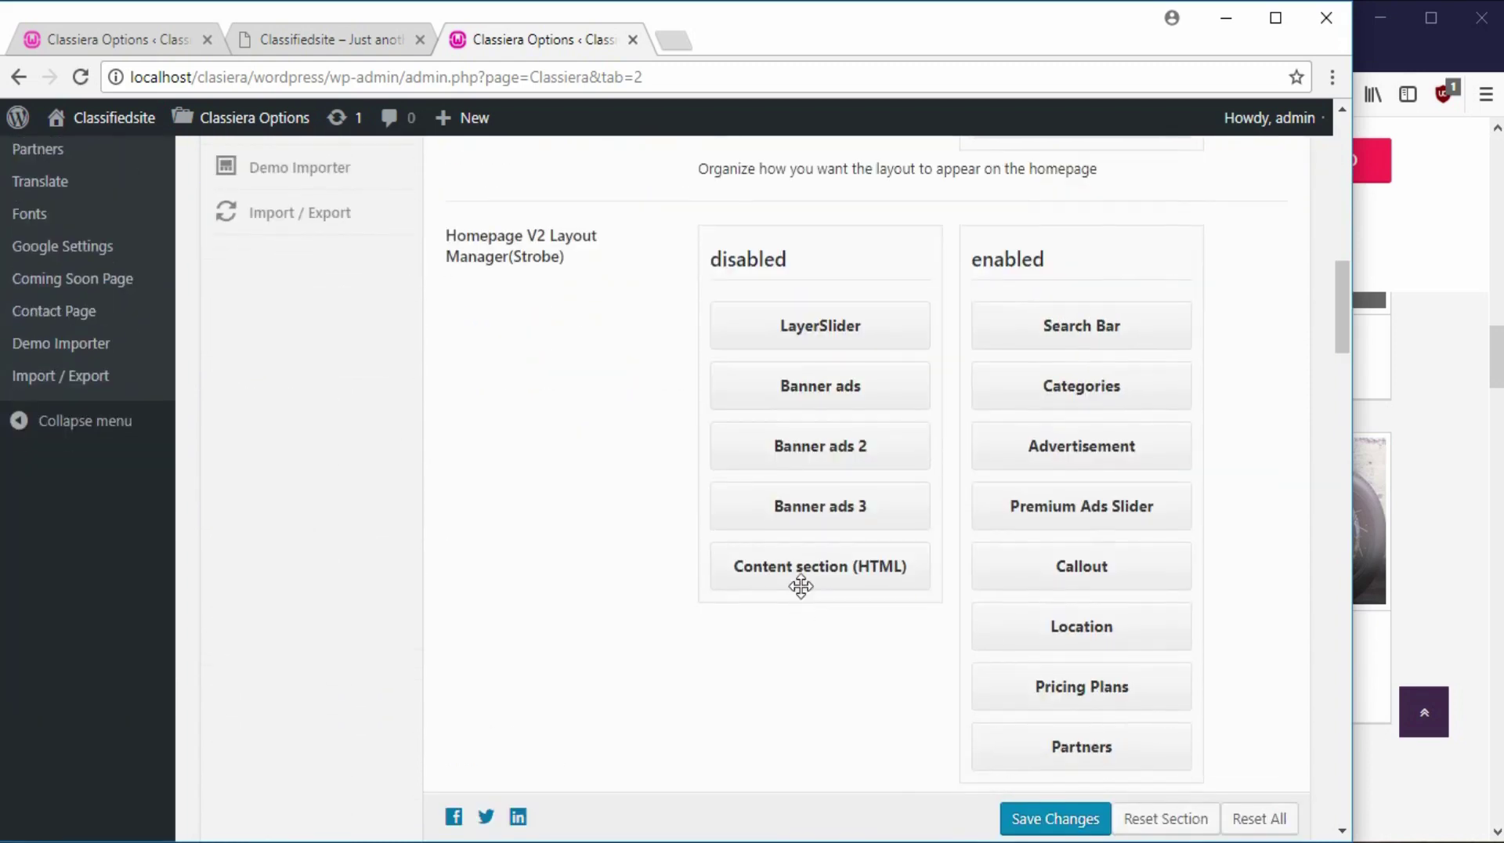
scroll(638, 614, down, 10)
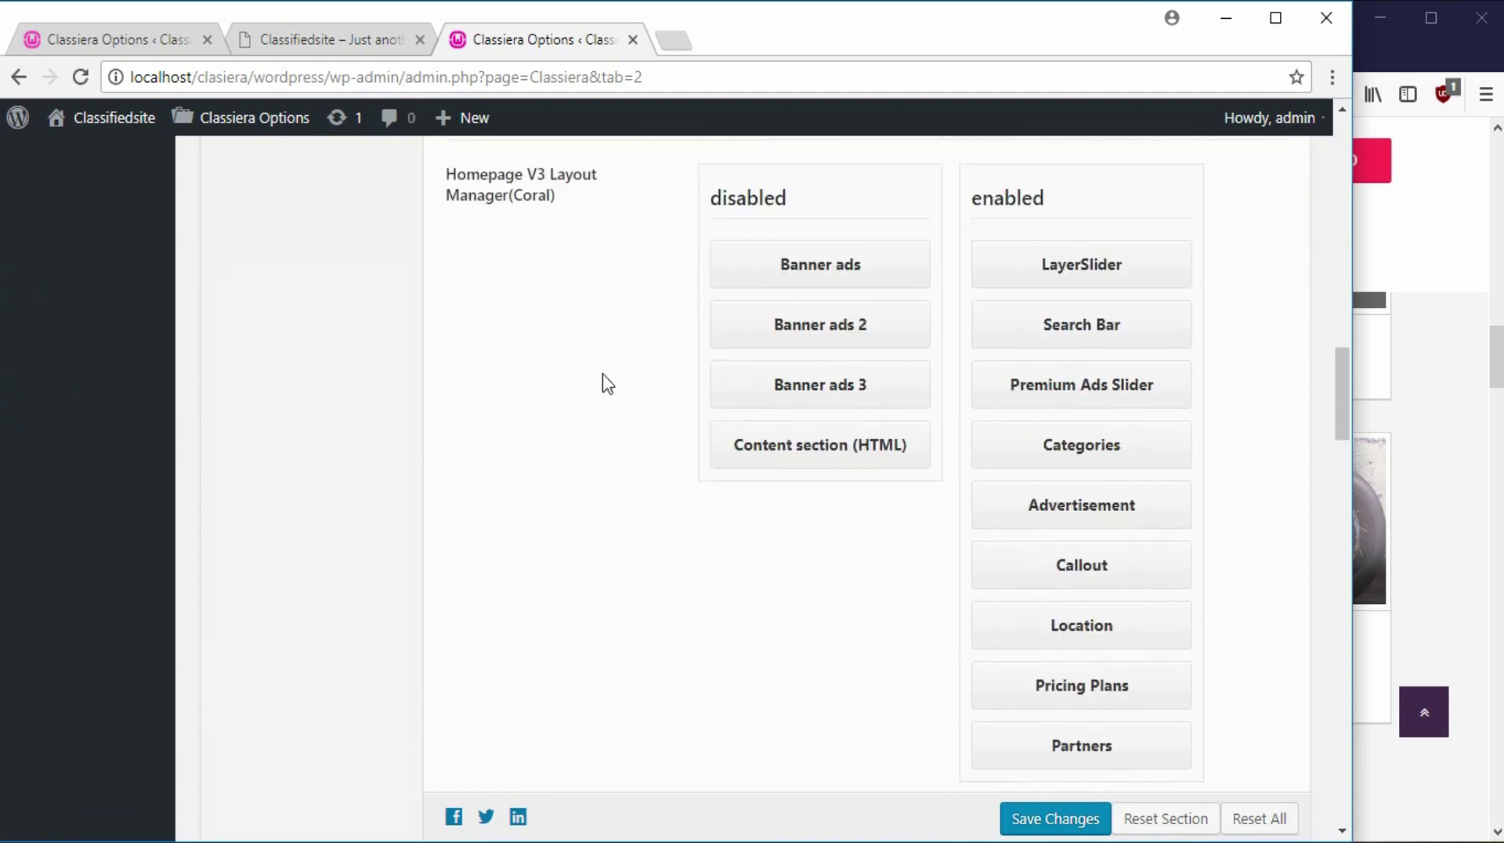
scroll(608, 603, down, 4)
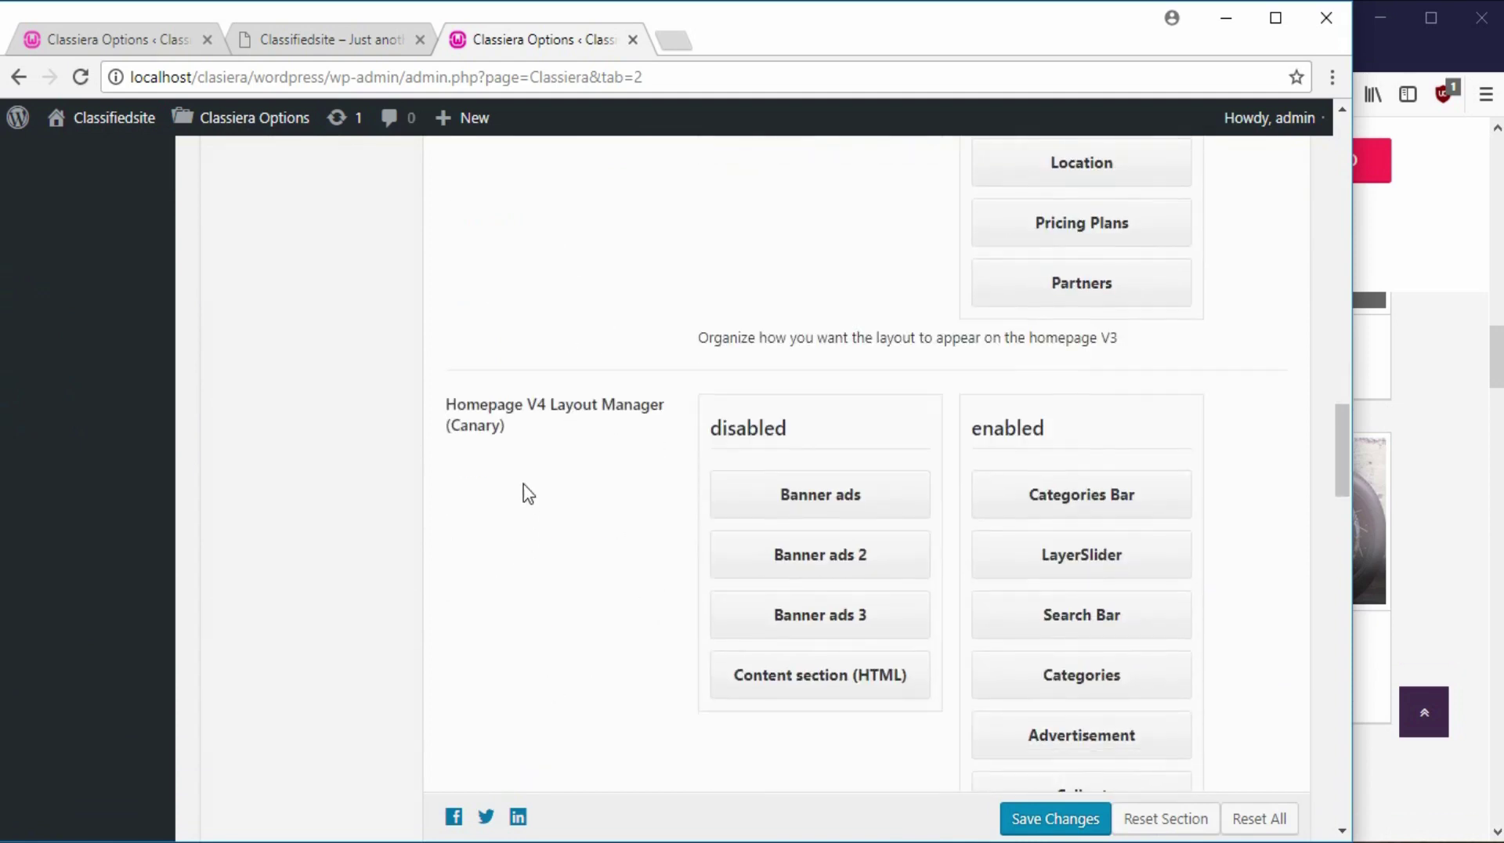
drag(507, 430, 456, 433)
scroll(997, 375, down, 2)
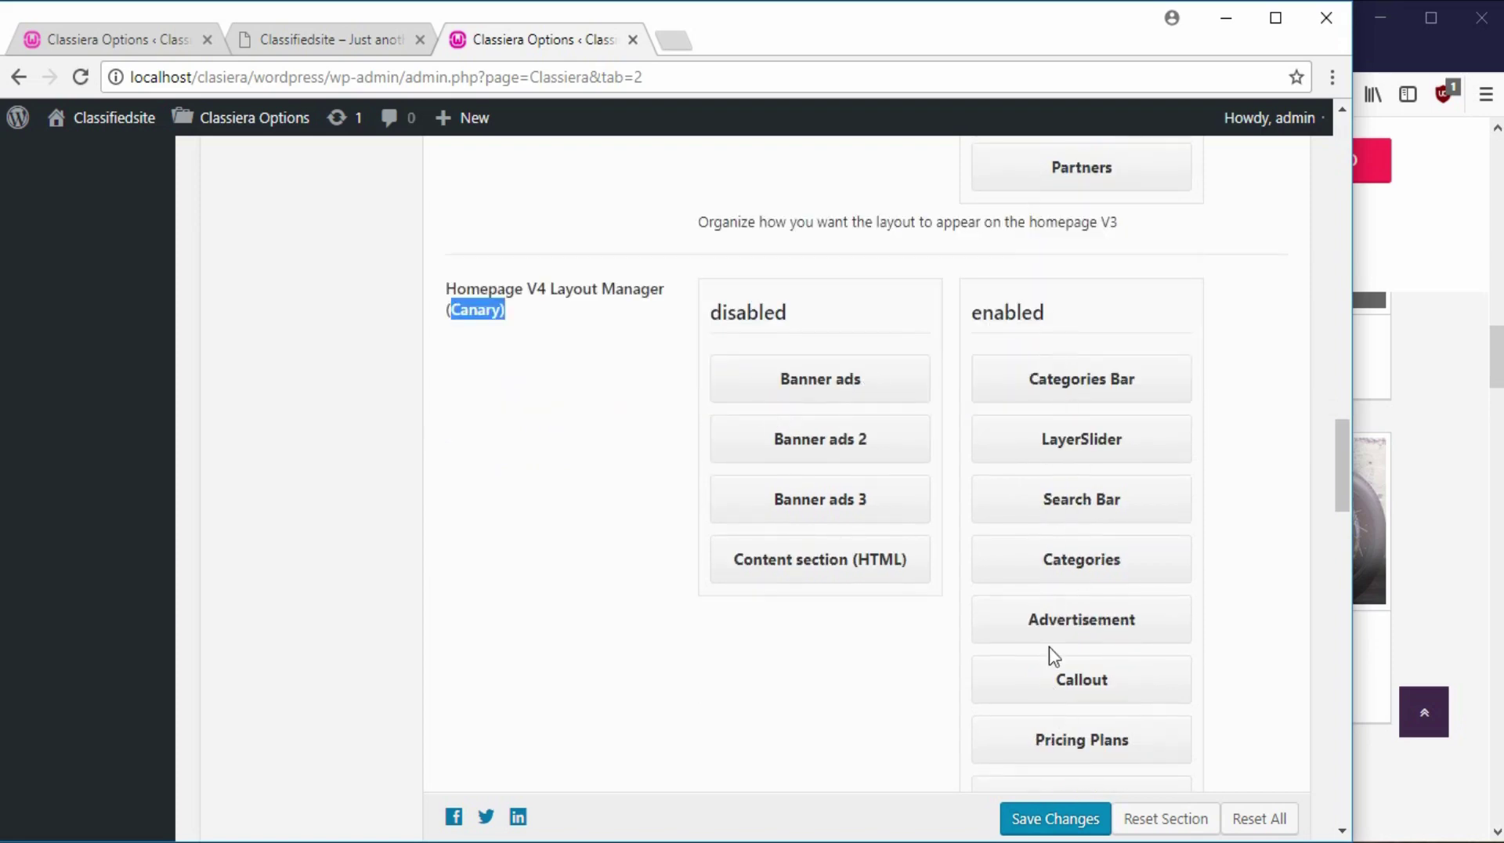
click(1483, 379)
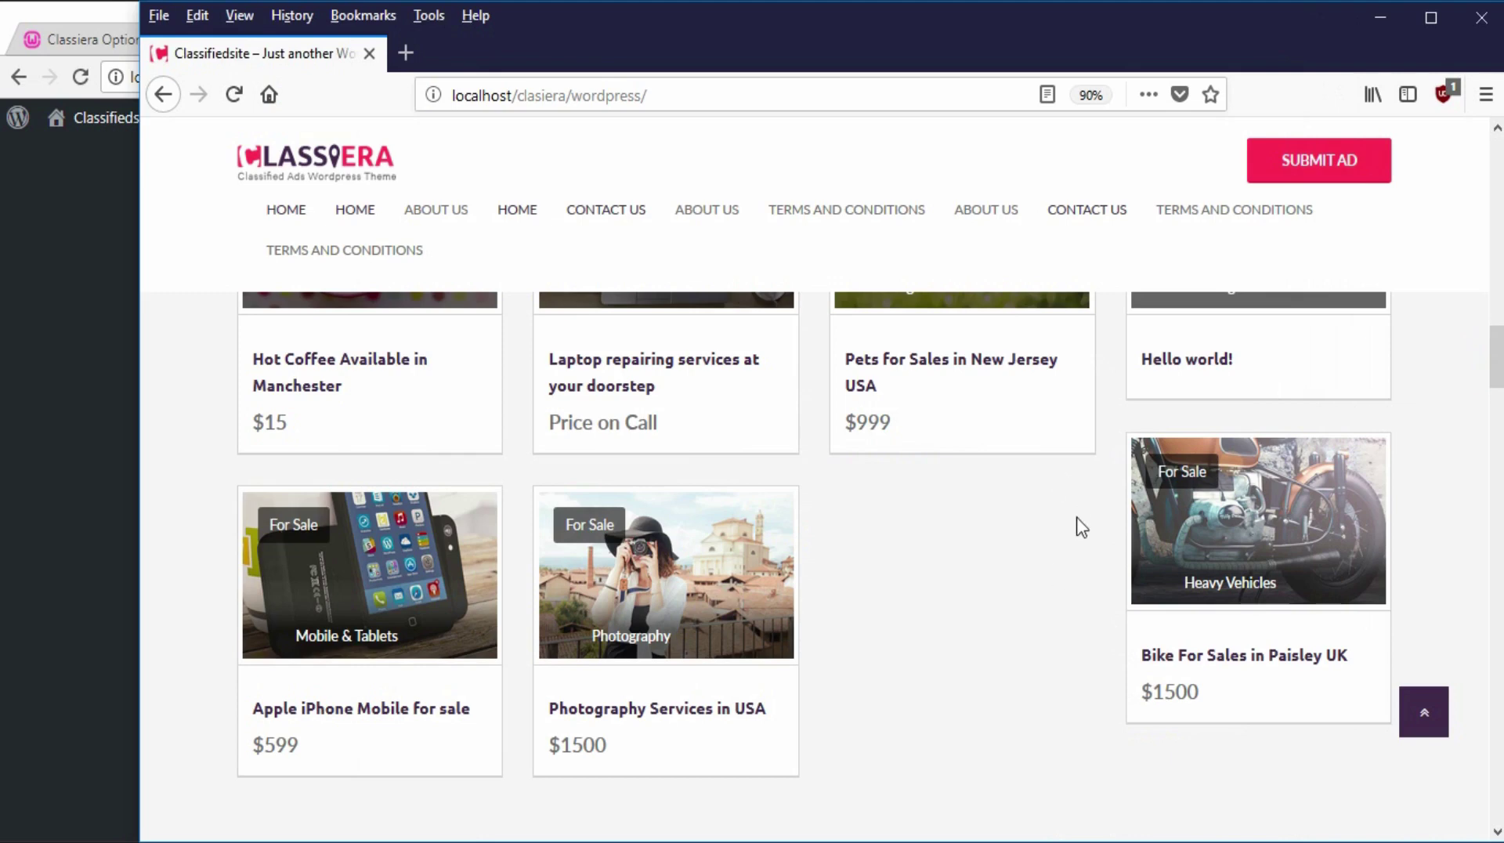
Step: Disable the Callout, Blog Section, Partners, Pricing Plans and Advertisement sections of the V4 layout
click(74, 21)
drag(1062, 697, 788, 593)
drag(808, 649, 809, 650)
drag(1094, 740, 822, 616)
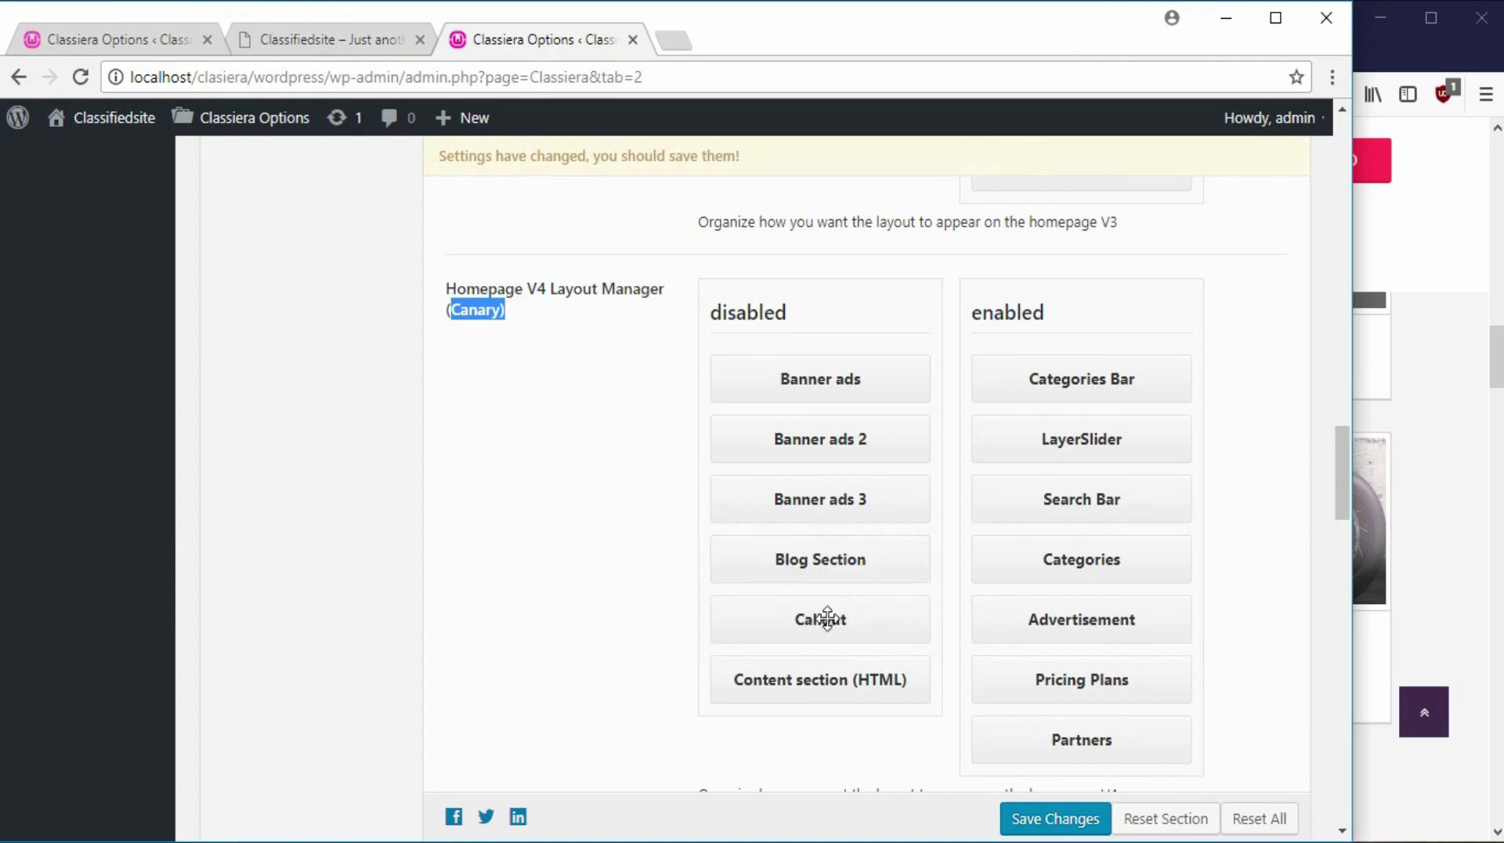
drag(1114, 738, 840, 702)
drag(1108, 690, 835, 688)
drag(1145, 631, 866, 653)
Step: Disable Categories, Search Bar and Categories Bar, leaving only LayerSlider enabled, and save changes
drag(1125, 572, 871, 617)
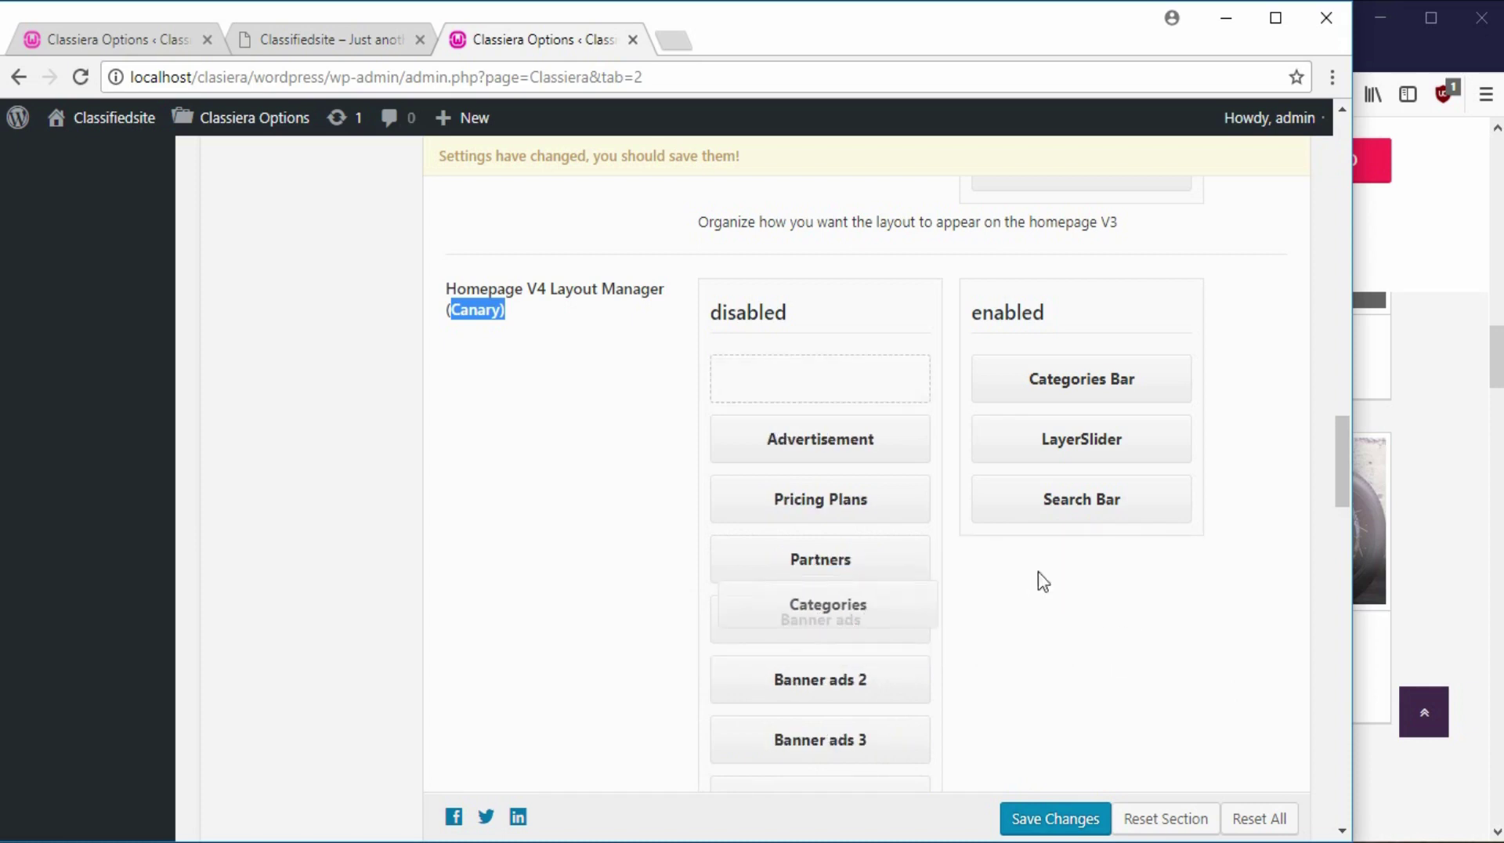
drag(1060, 504, 826, 577)
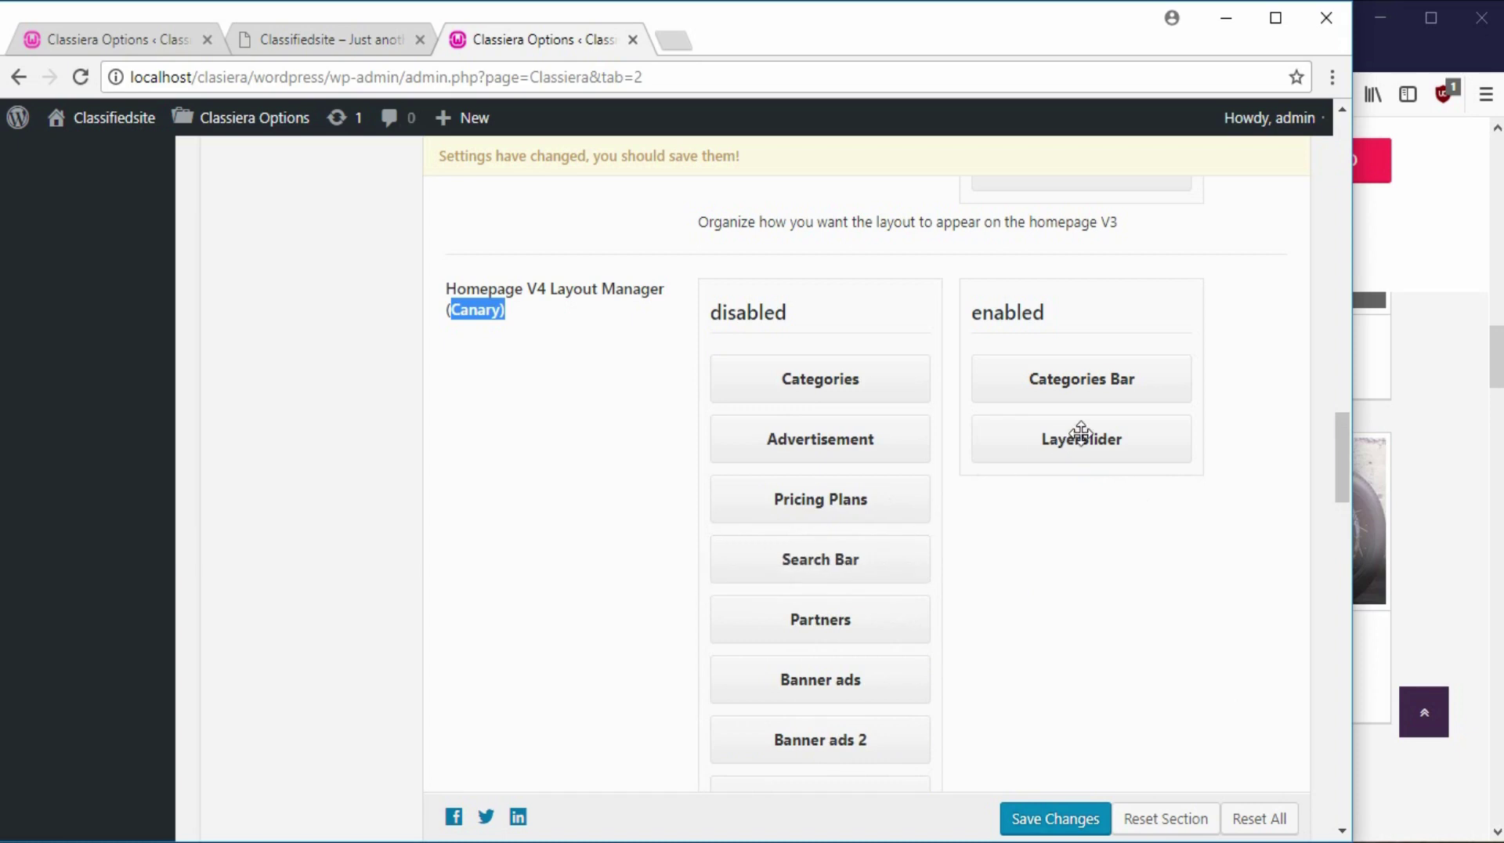
drag(1082, 439, 1055, 457)
drag(1106, 394, 807, 373)
click(1039, 819)
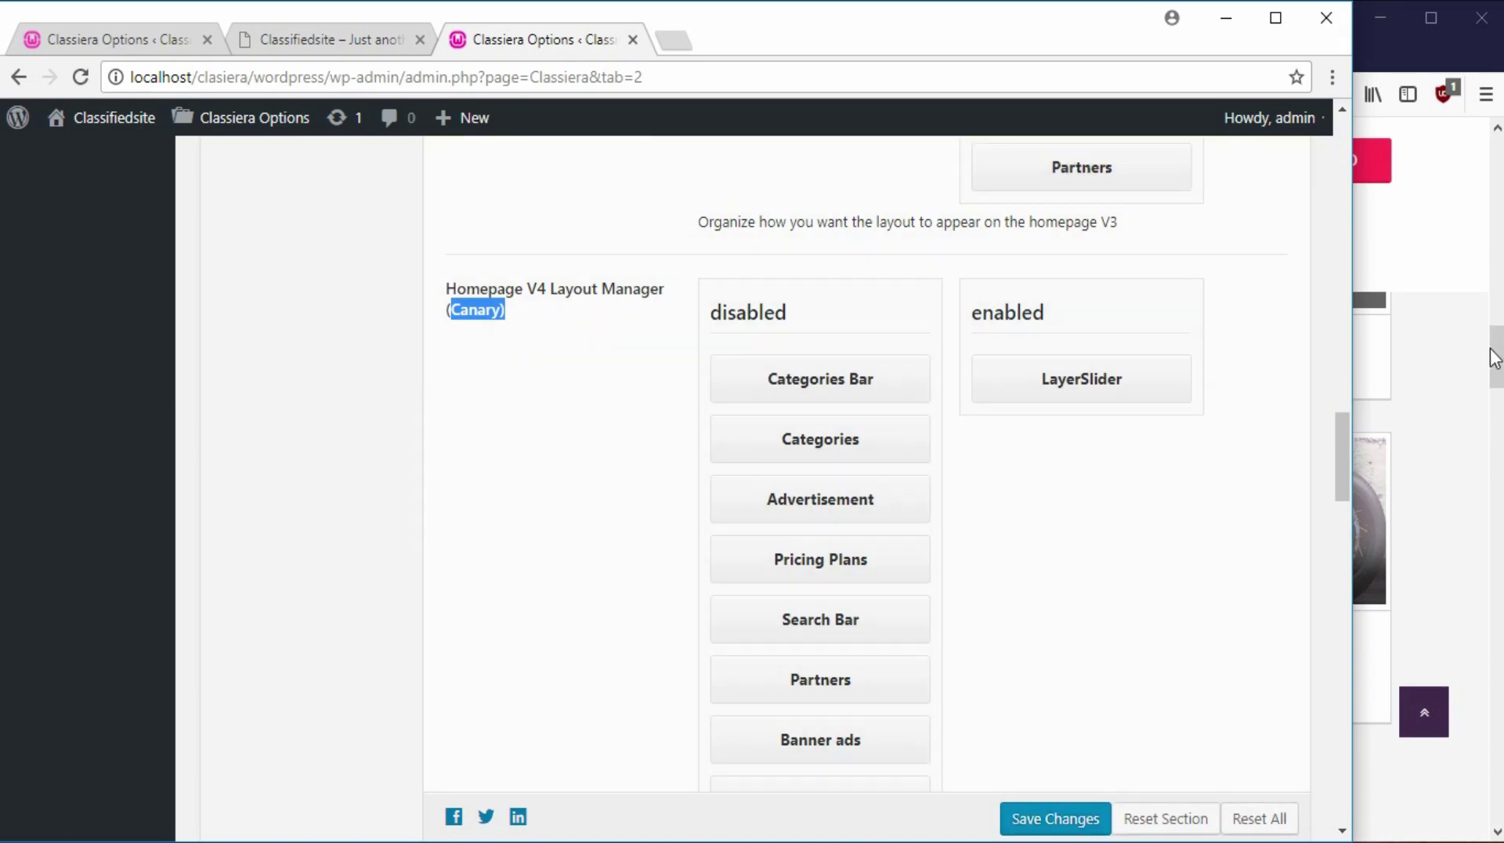
Step: Reload the live homepage, confirm only the welcome slider precedes the footer, then switch back to Classiera Options
click(1494, 358)
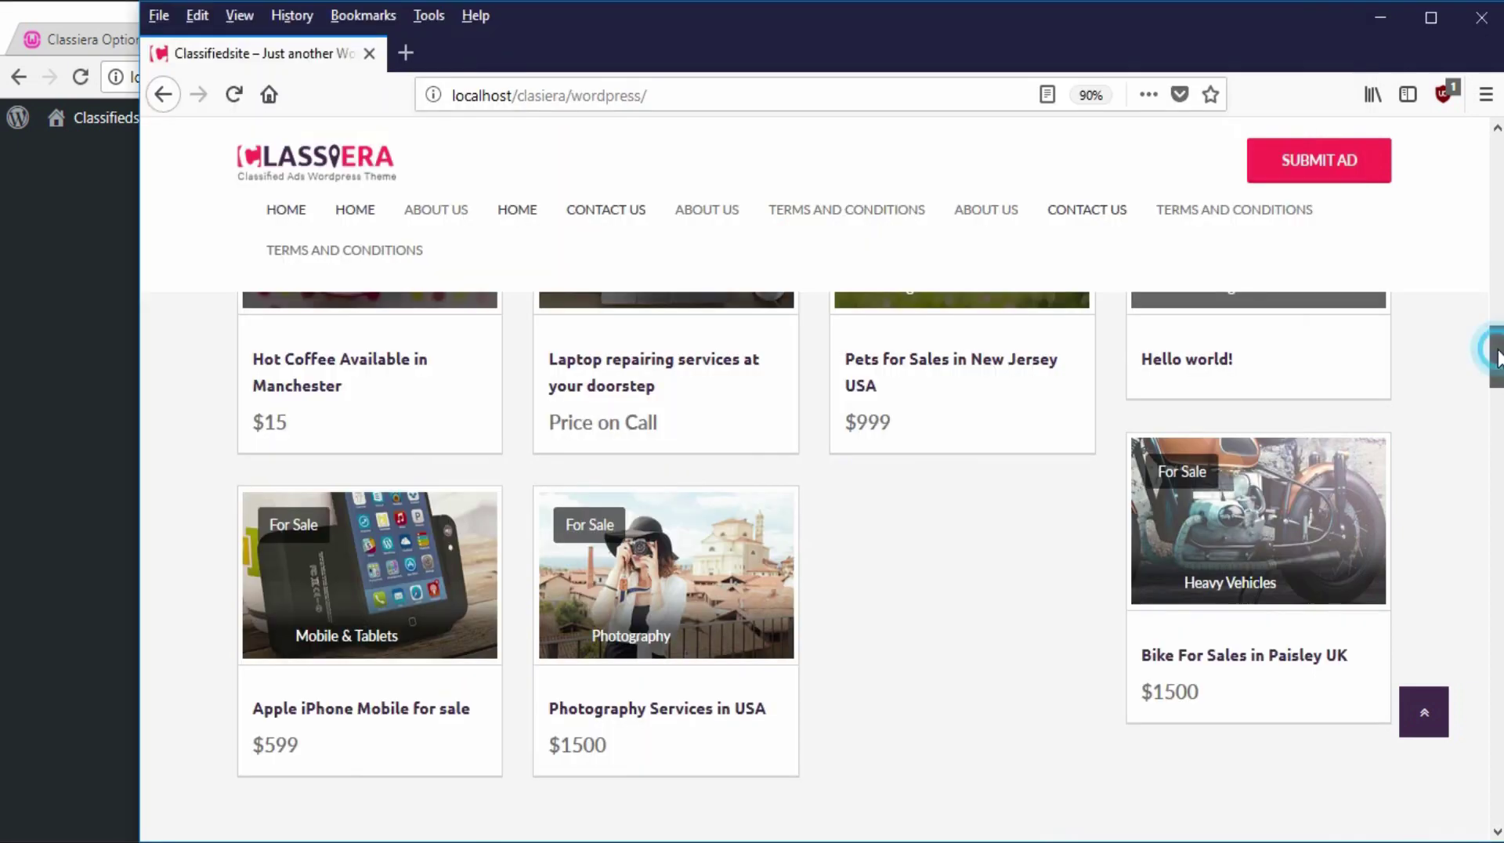
right_click(506, 163)
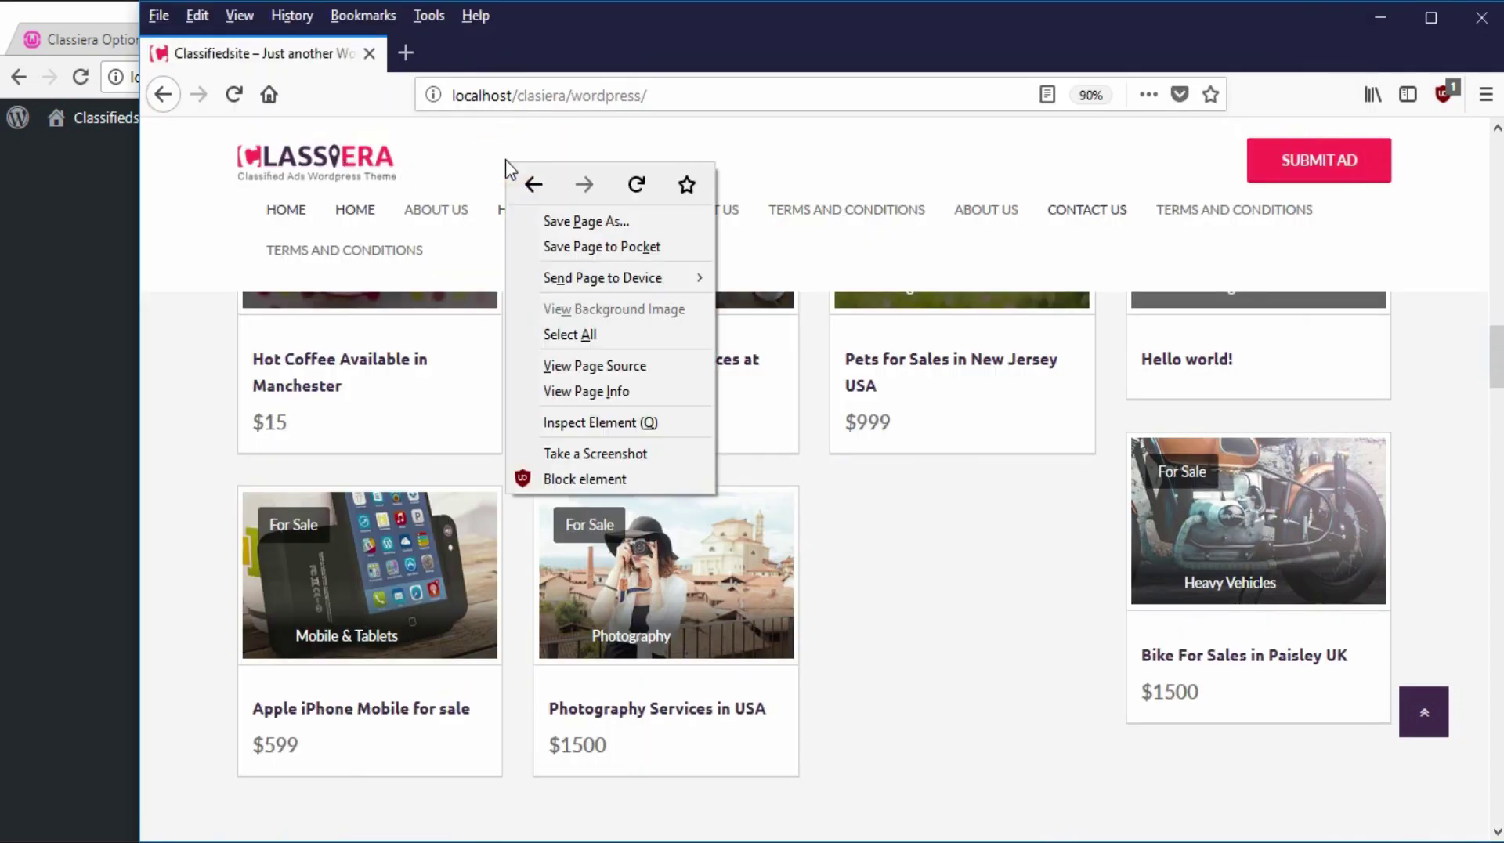
click(635, 186)
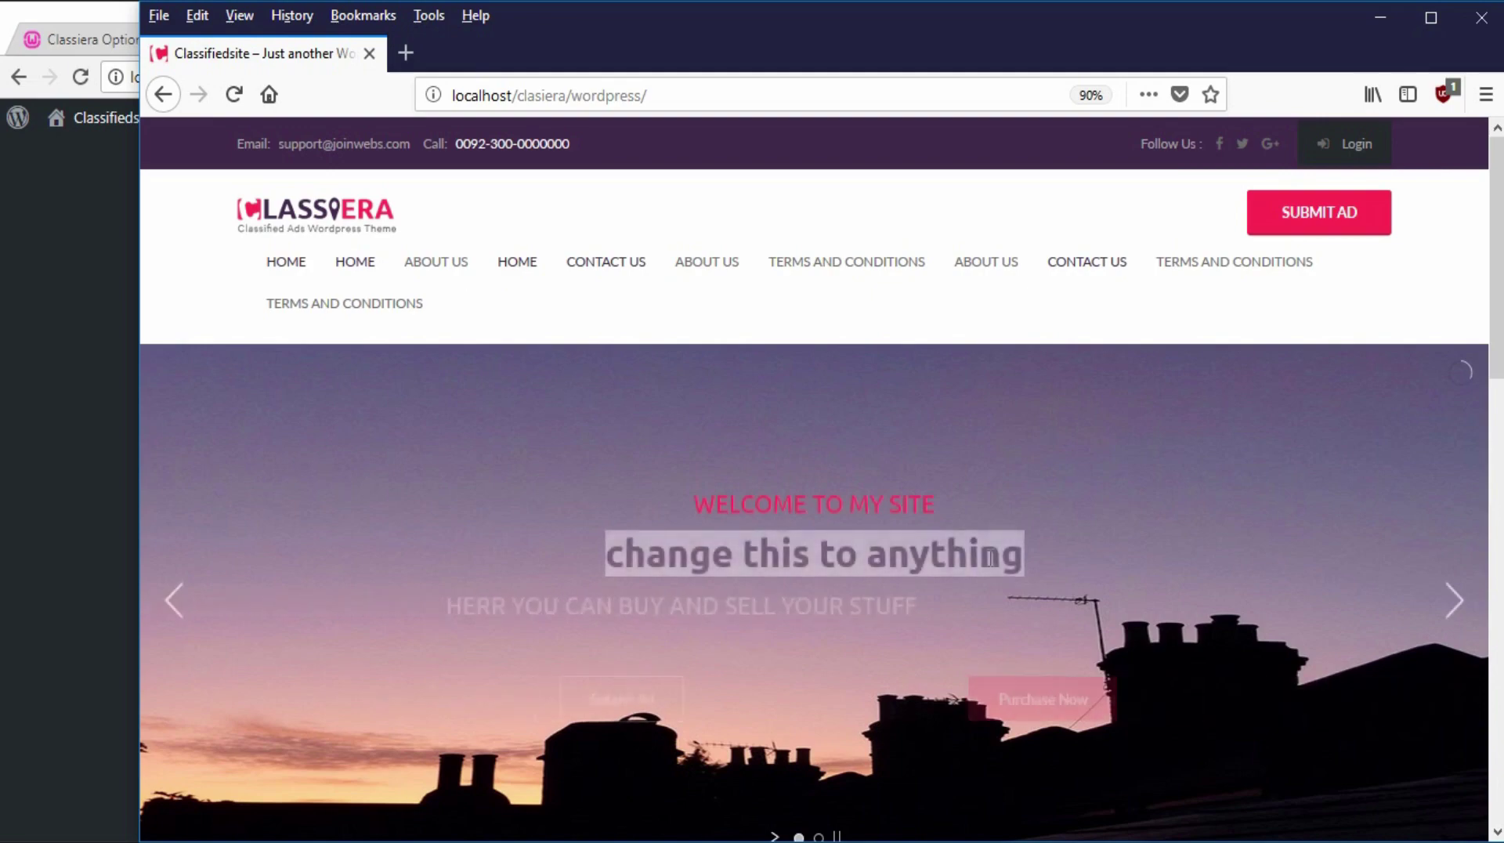
scroll(924, 627, down, 8)
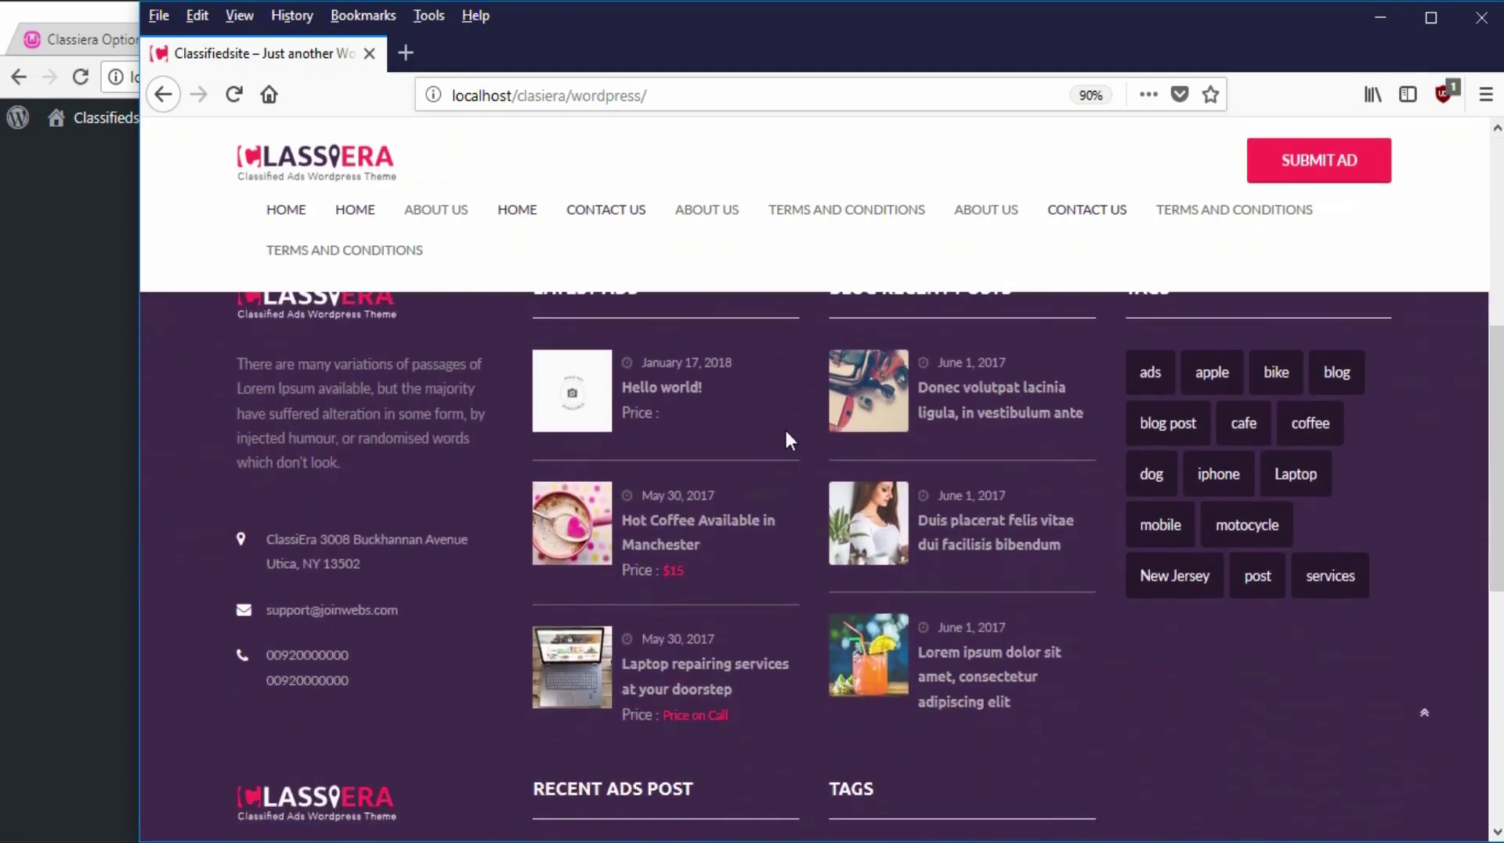
scroll(788, 683, up, 10)
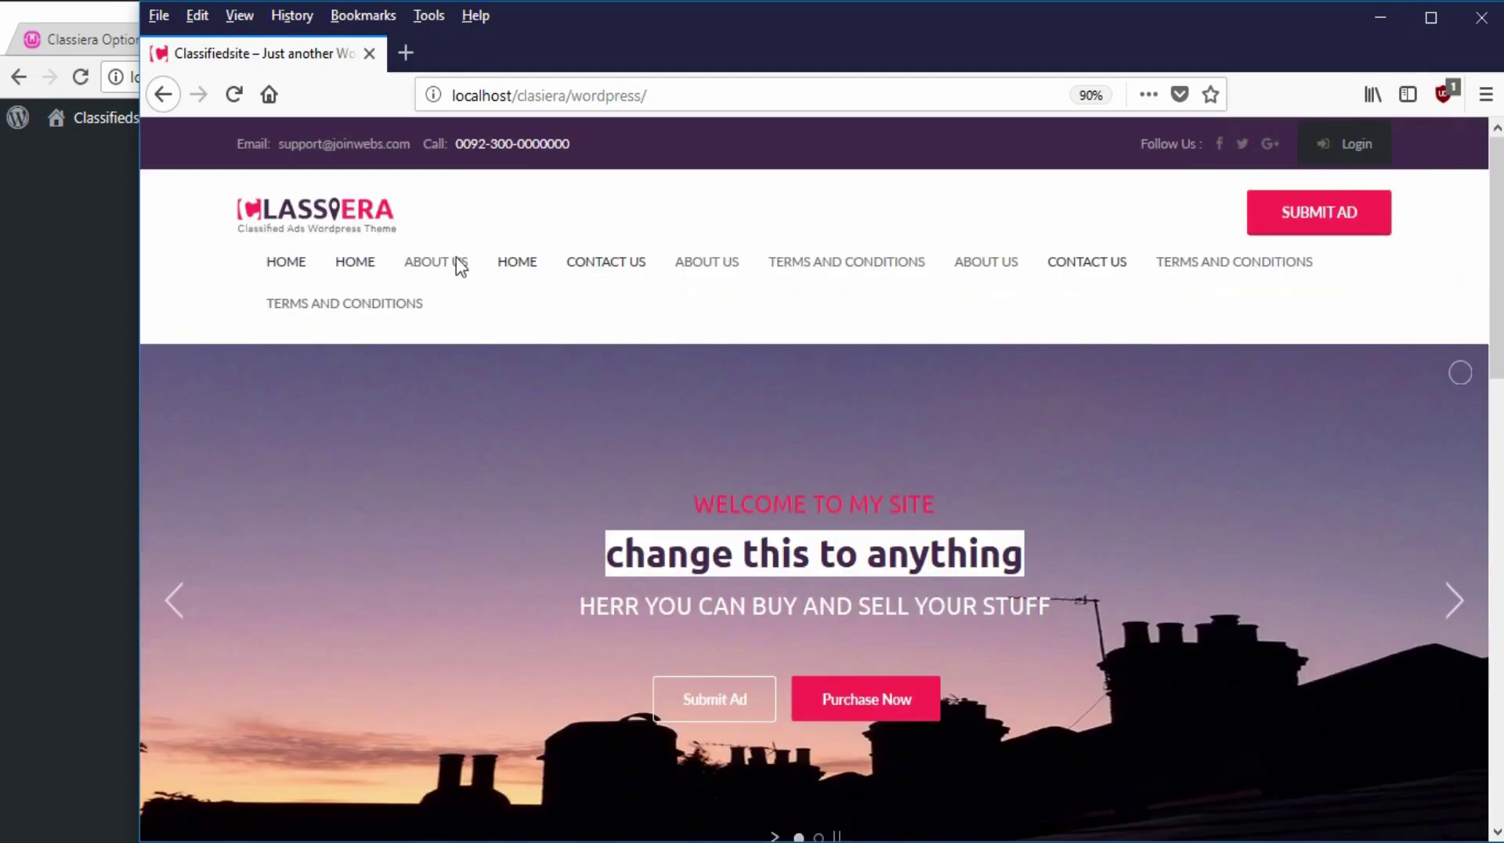
key(alt+Tab)
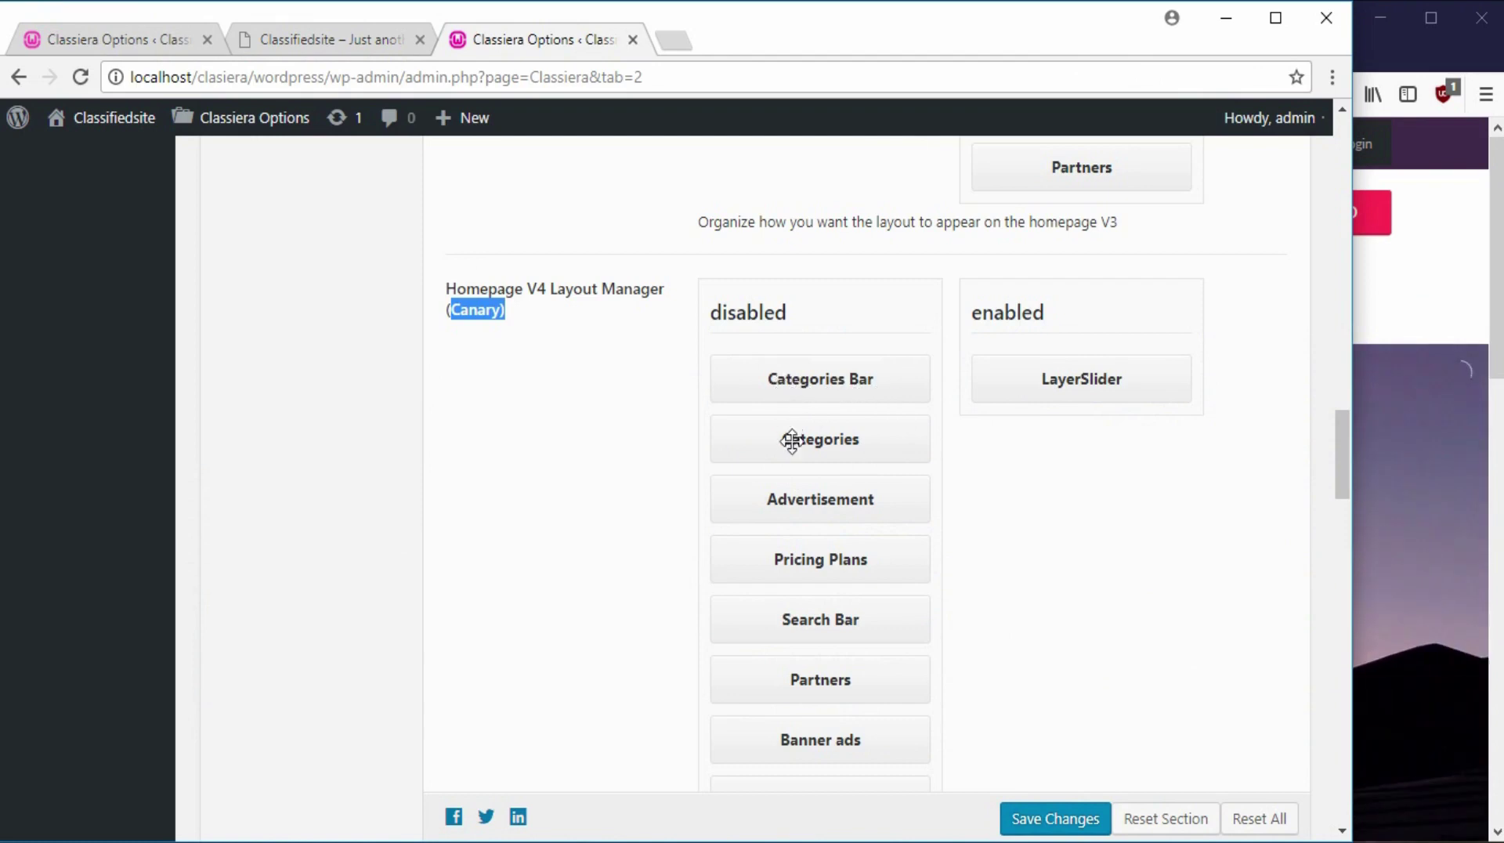
Step: Move Advertisement and Search Bar into the enabled Homepage V4 (Canary) sections
drag(795, 493, 987, 473)
mouse_move(1082, 430)
mouse_down()
mouse_move(1061, 423)
mouse_move(1065, 436)
mouse_up()
drag(785, 516, 1051, 445)
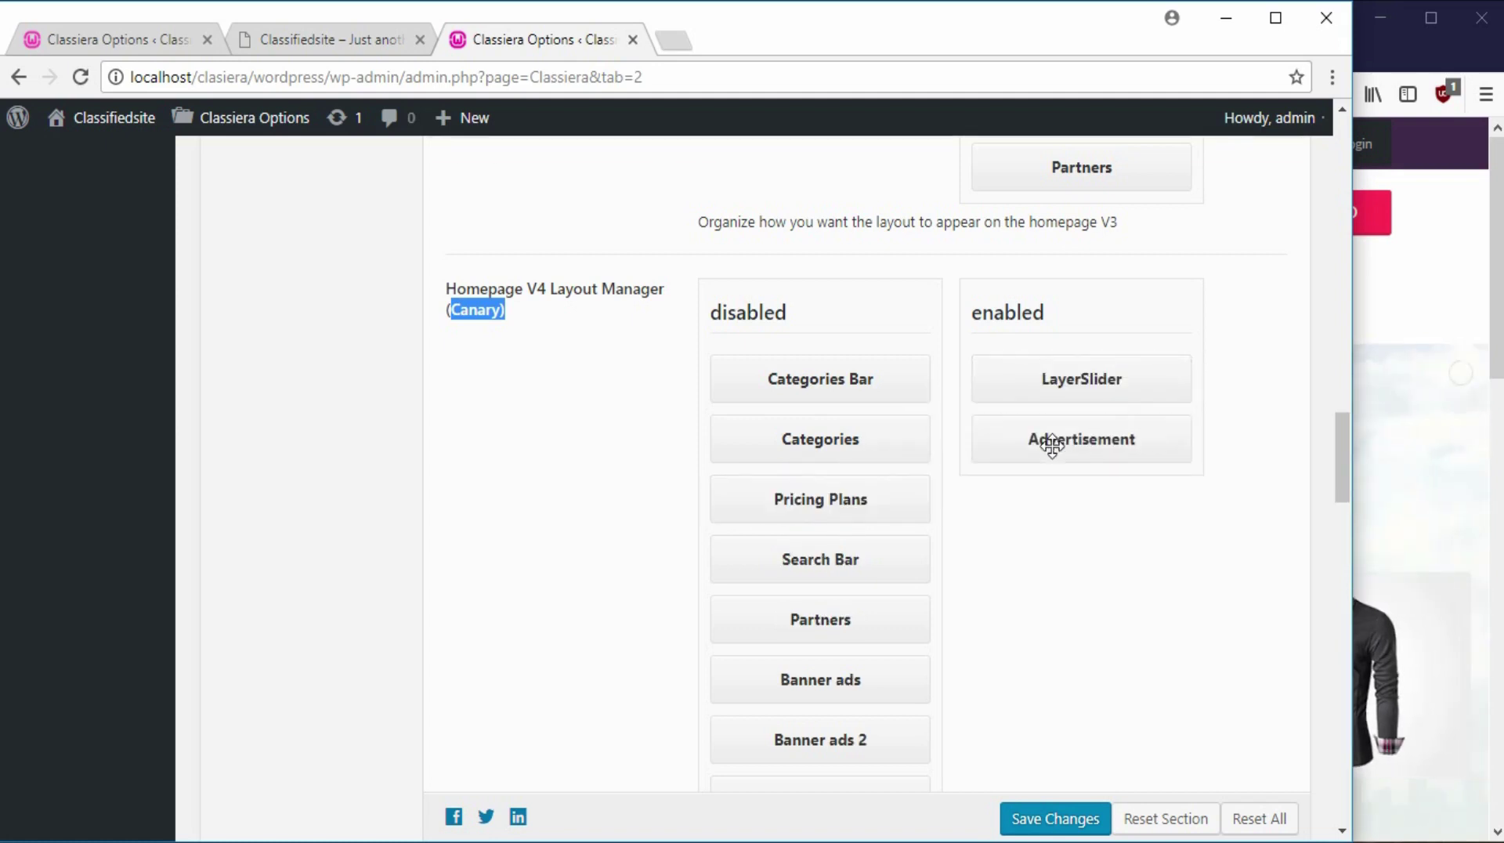
drag(806, 561, 1054, 454)
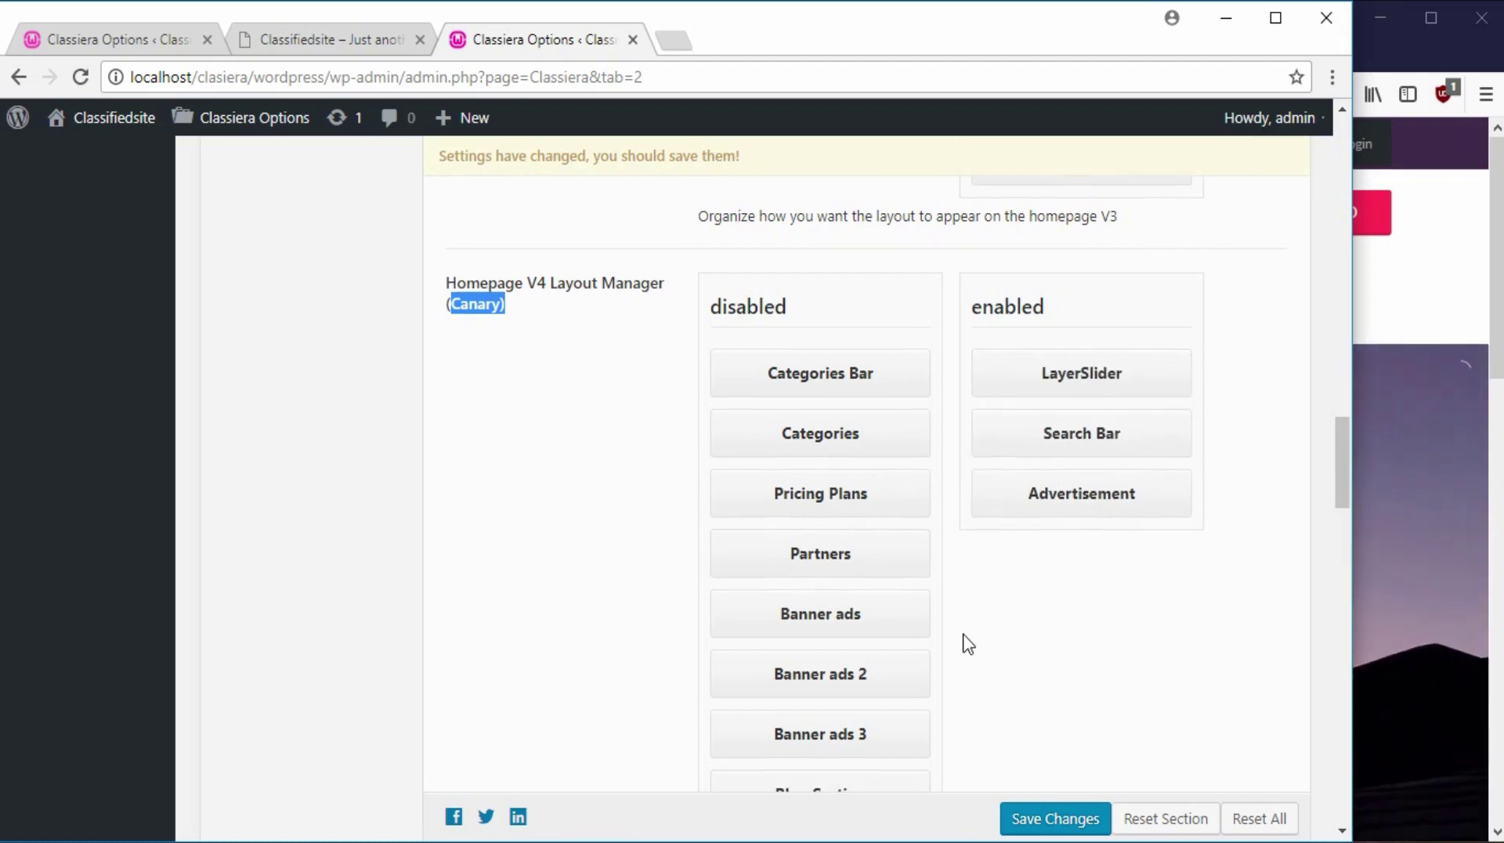
Step: Enable Blog Section and Pricing Plans alongside LayerSlider, Search Bar and Advertisement
scroll(968, 644, down, 1)
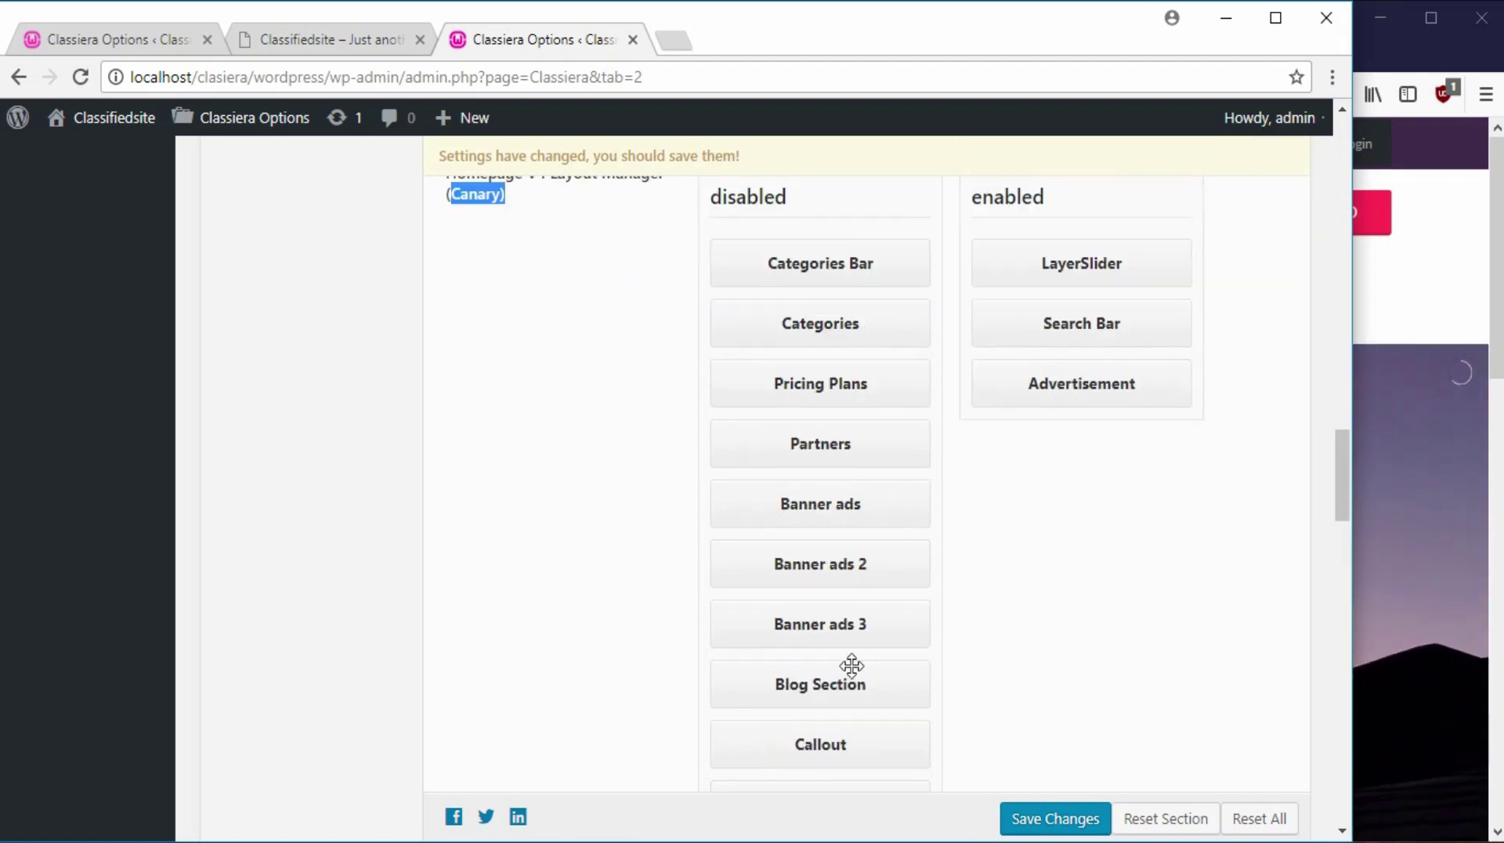
scroll(852, 666, down, 2)
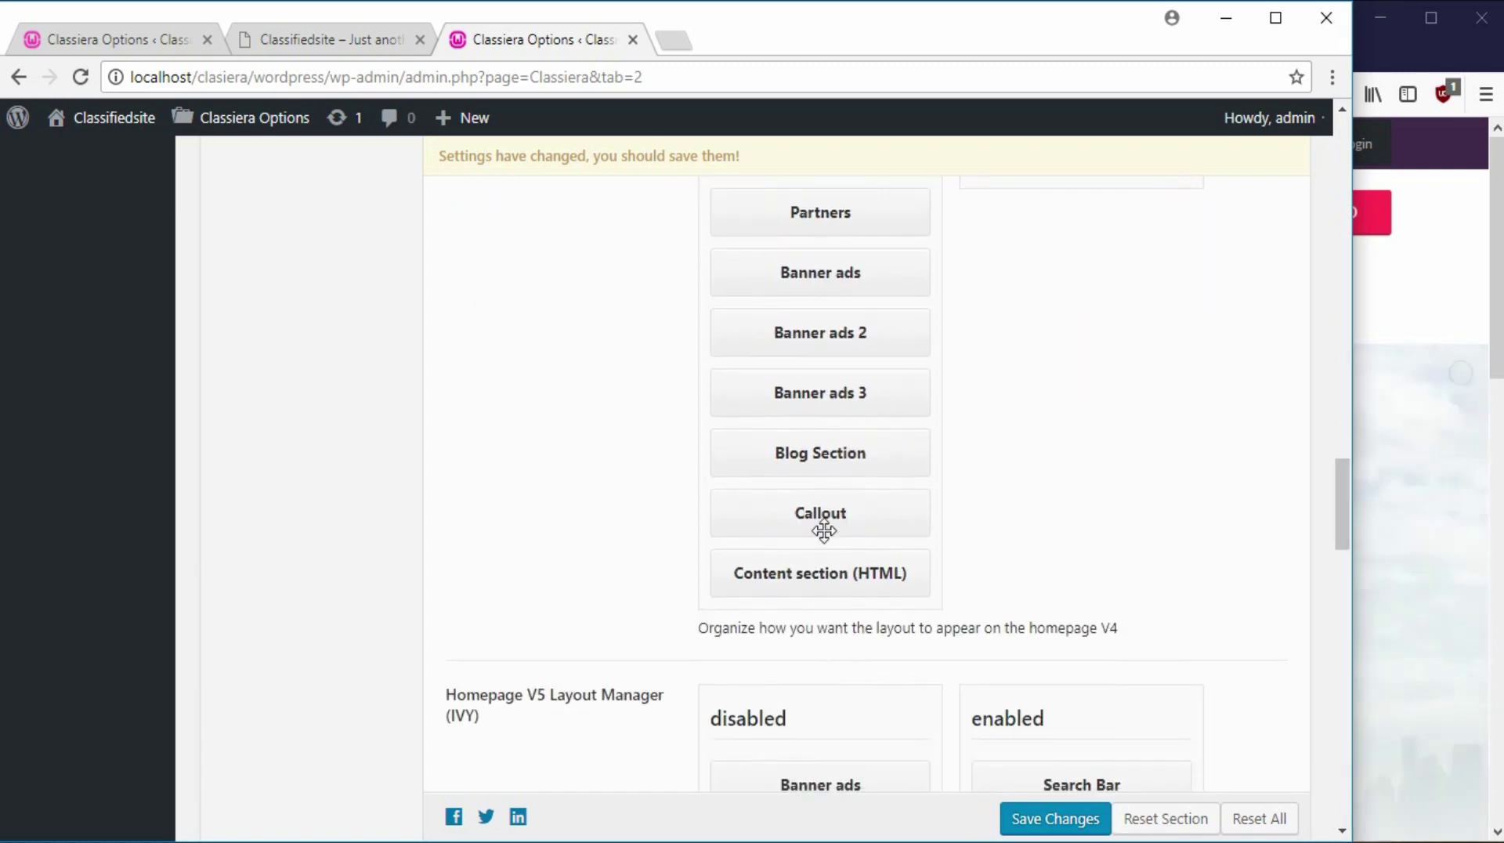
scroll(823, 528, up, 1)
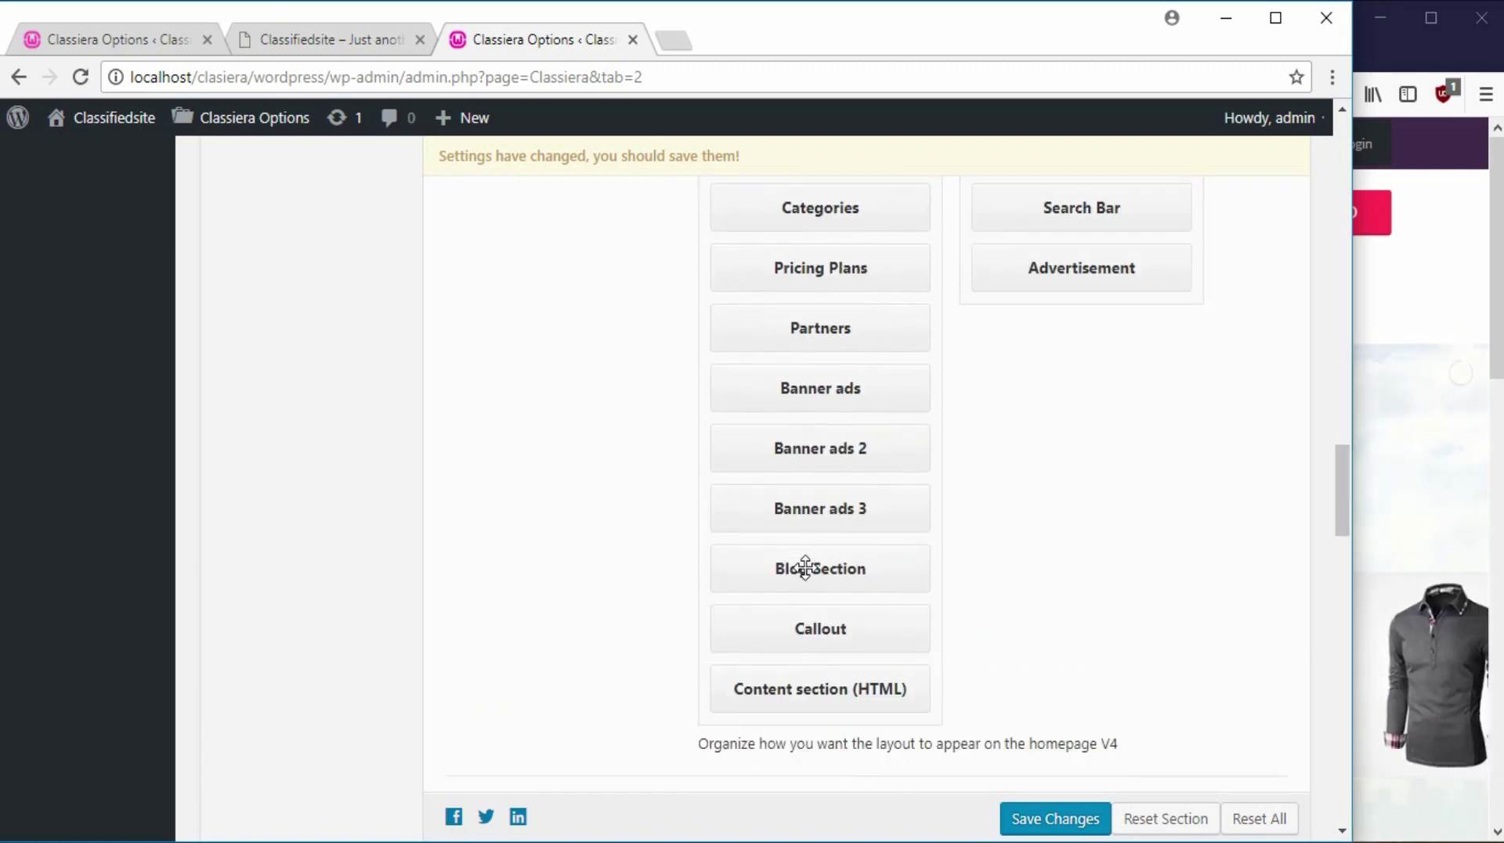
drag(805, 569, 849, 553)
drag(1039, 454, 1073, 343)
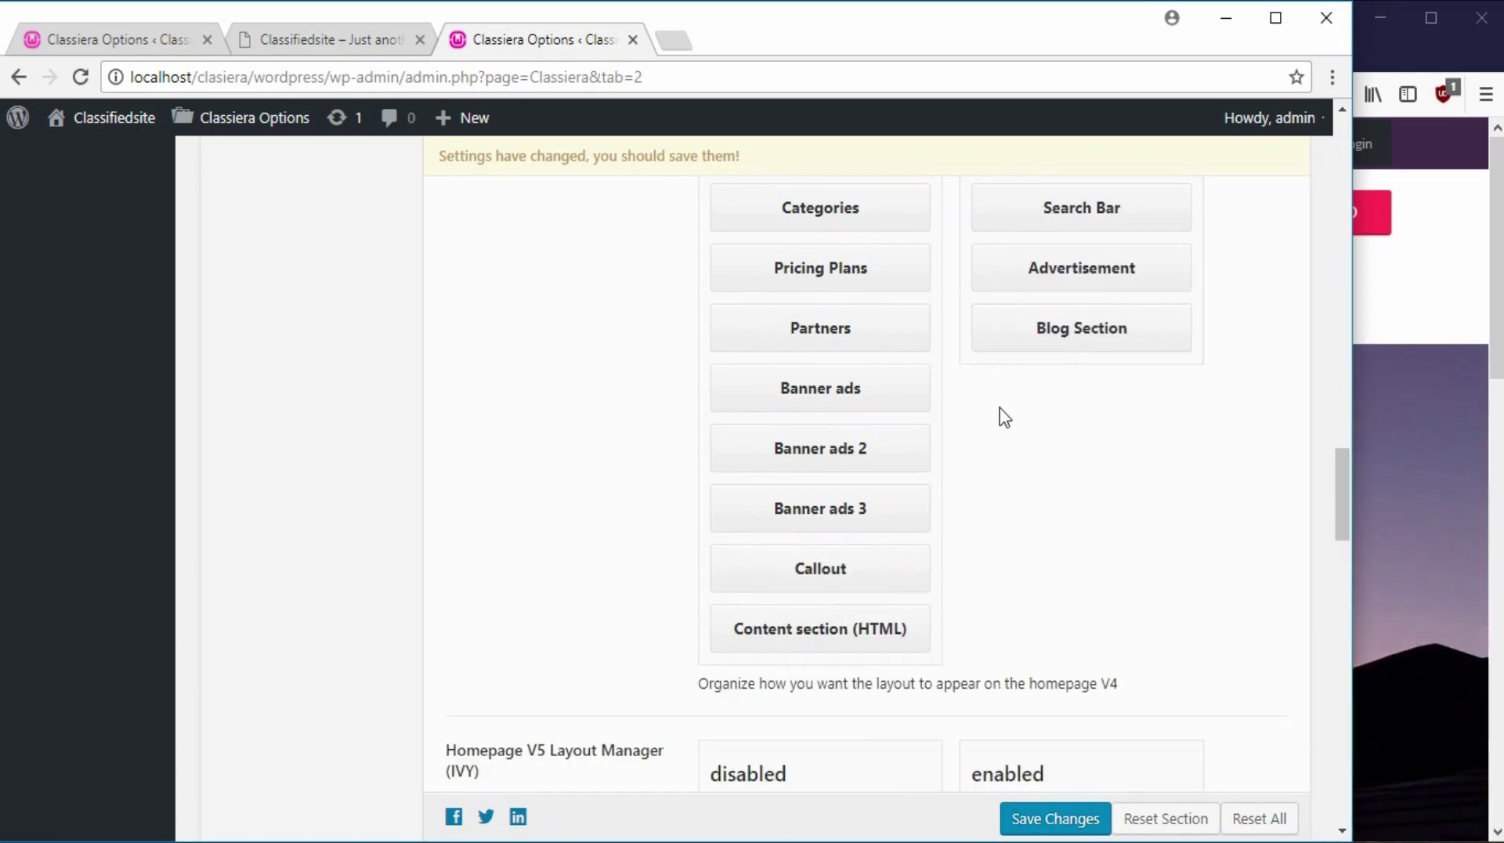
scroll(1001, 421, up, 2)
drag(787, 384, 1078, 448)
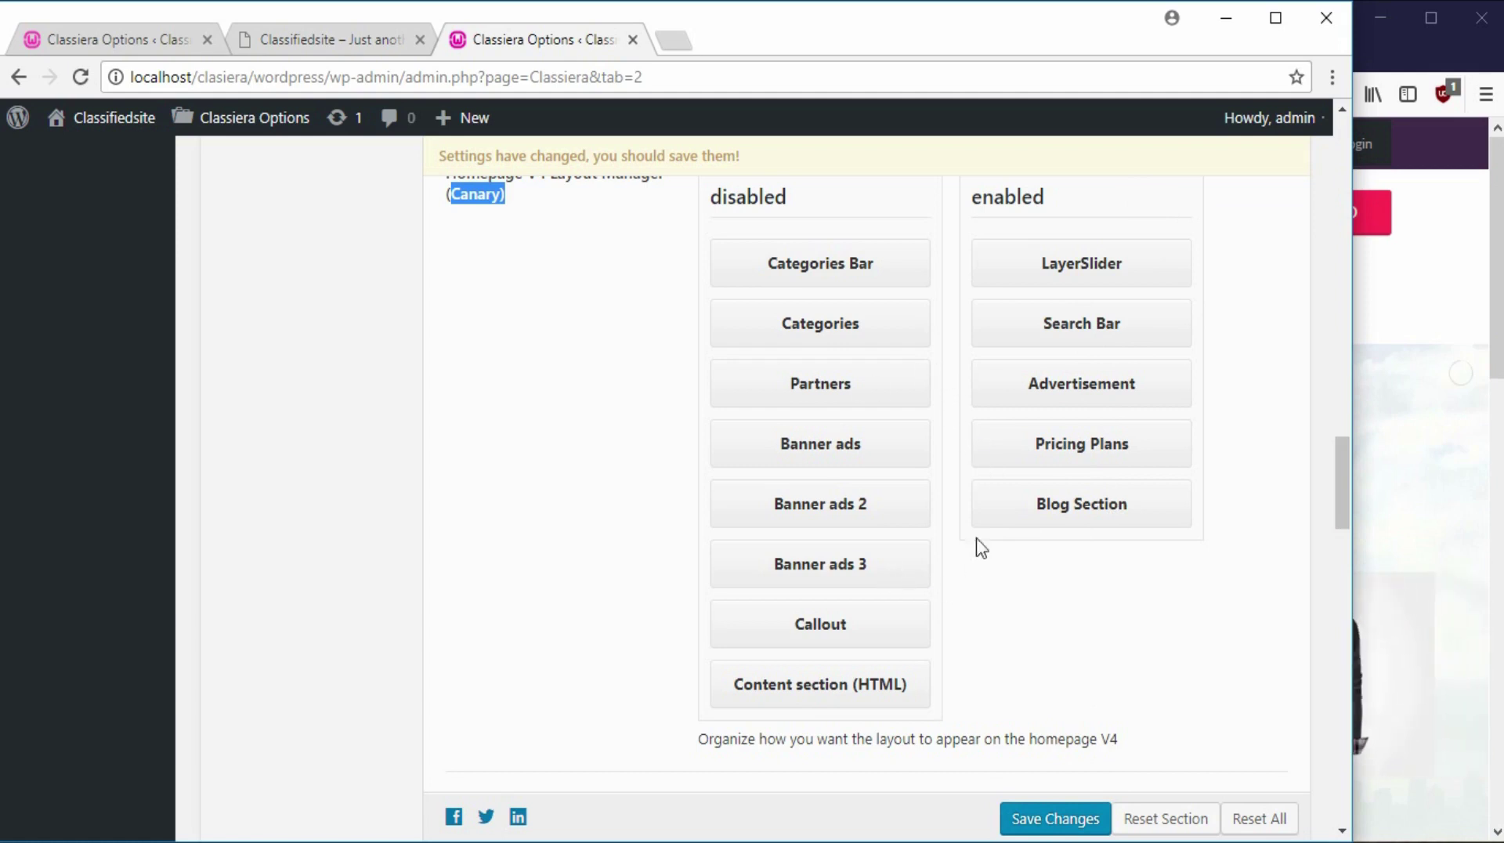
Step: Save the Homepage V4 Canary layout settings and bring up the live site in Firefox
click(1055, 815)
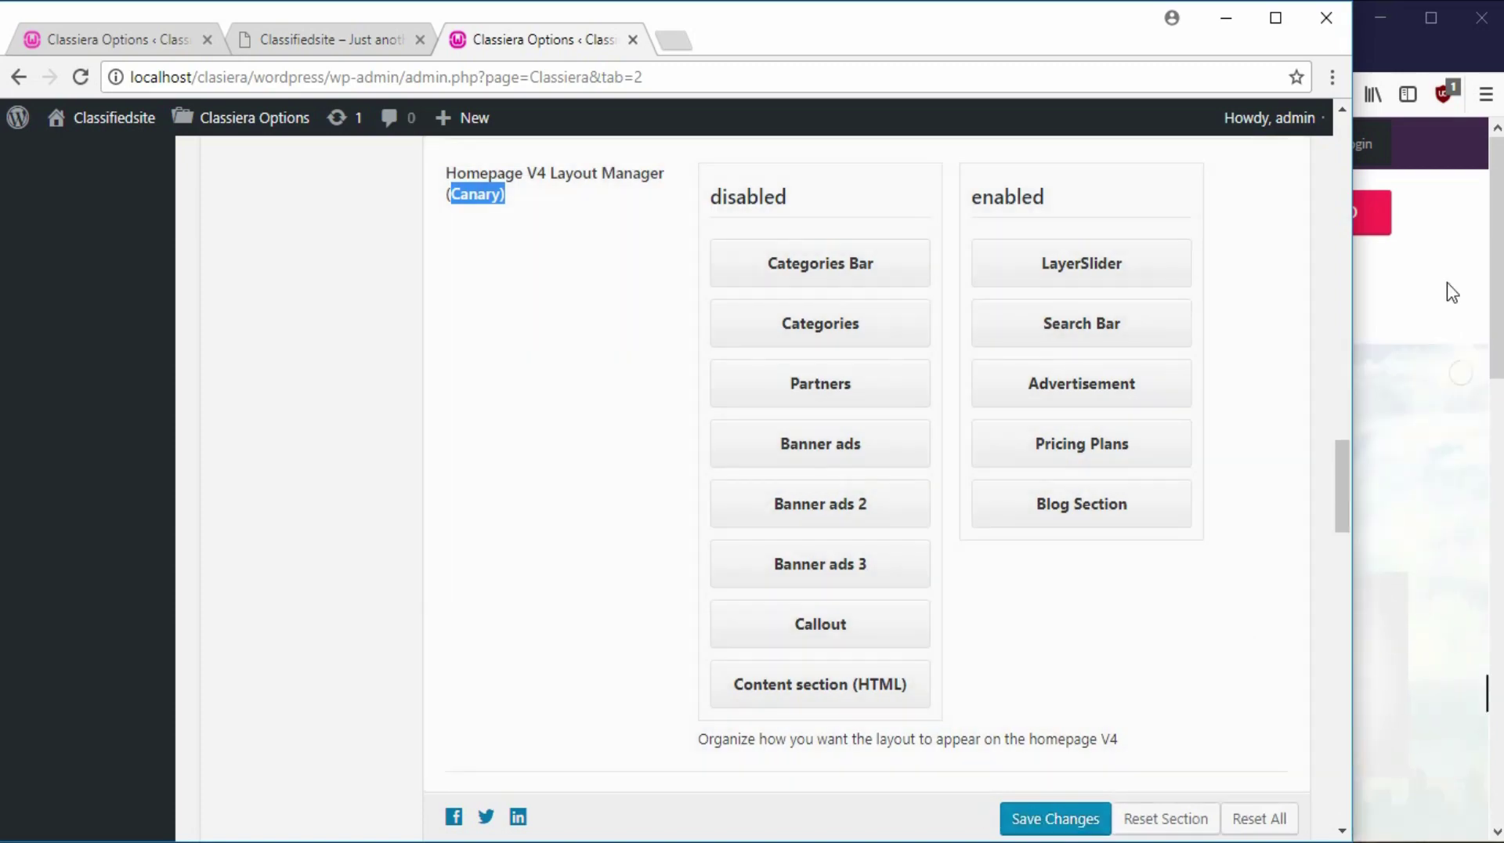
click(1450, 286)
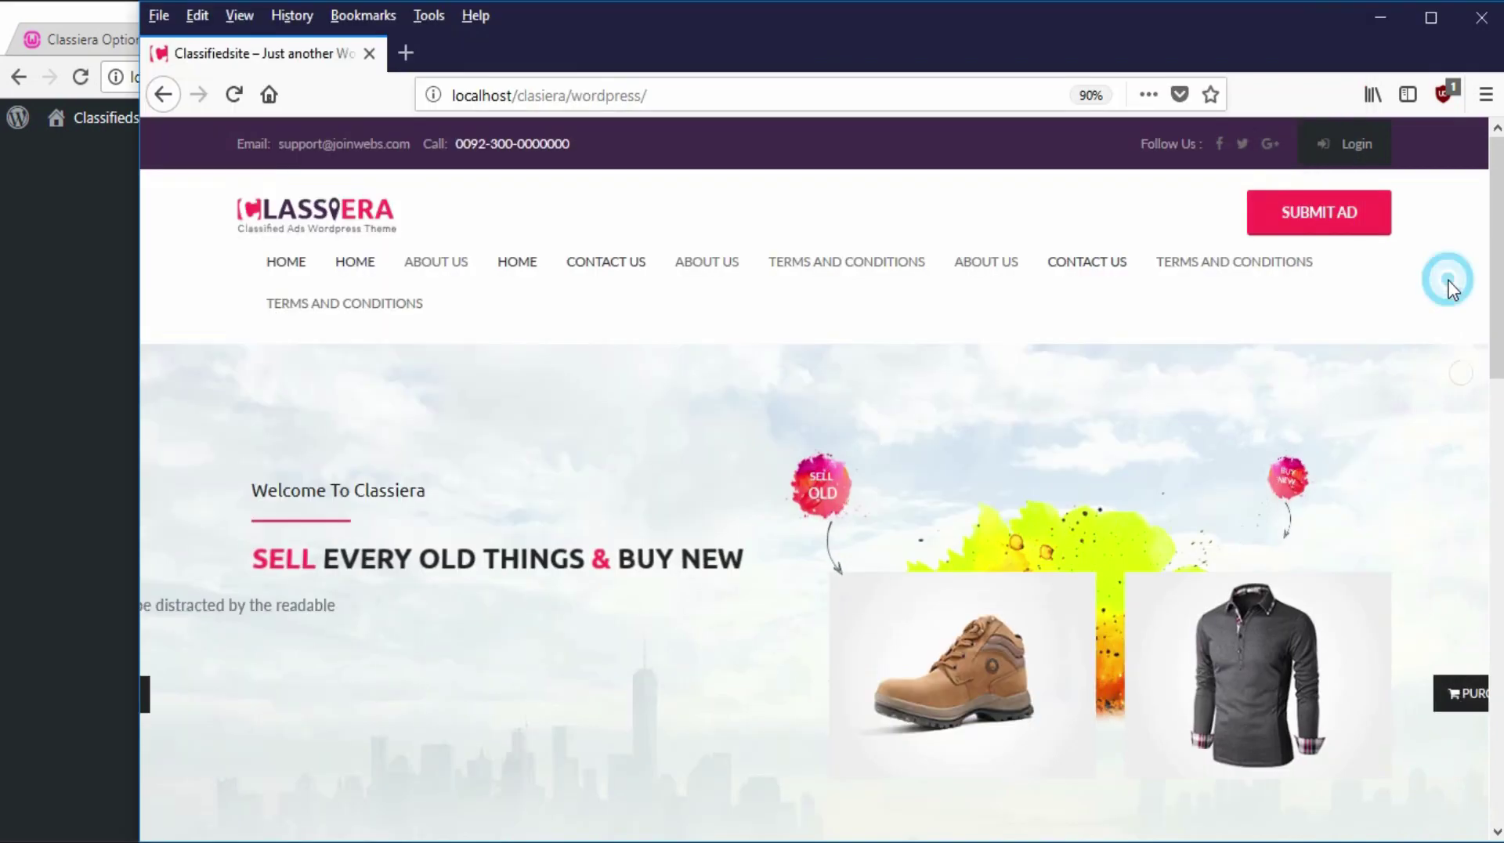
scroll(549, 395, down, 5)
scroll(548, 393, down, 2)
scroll(548, 352, up, 10)
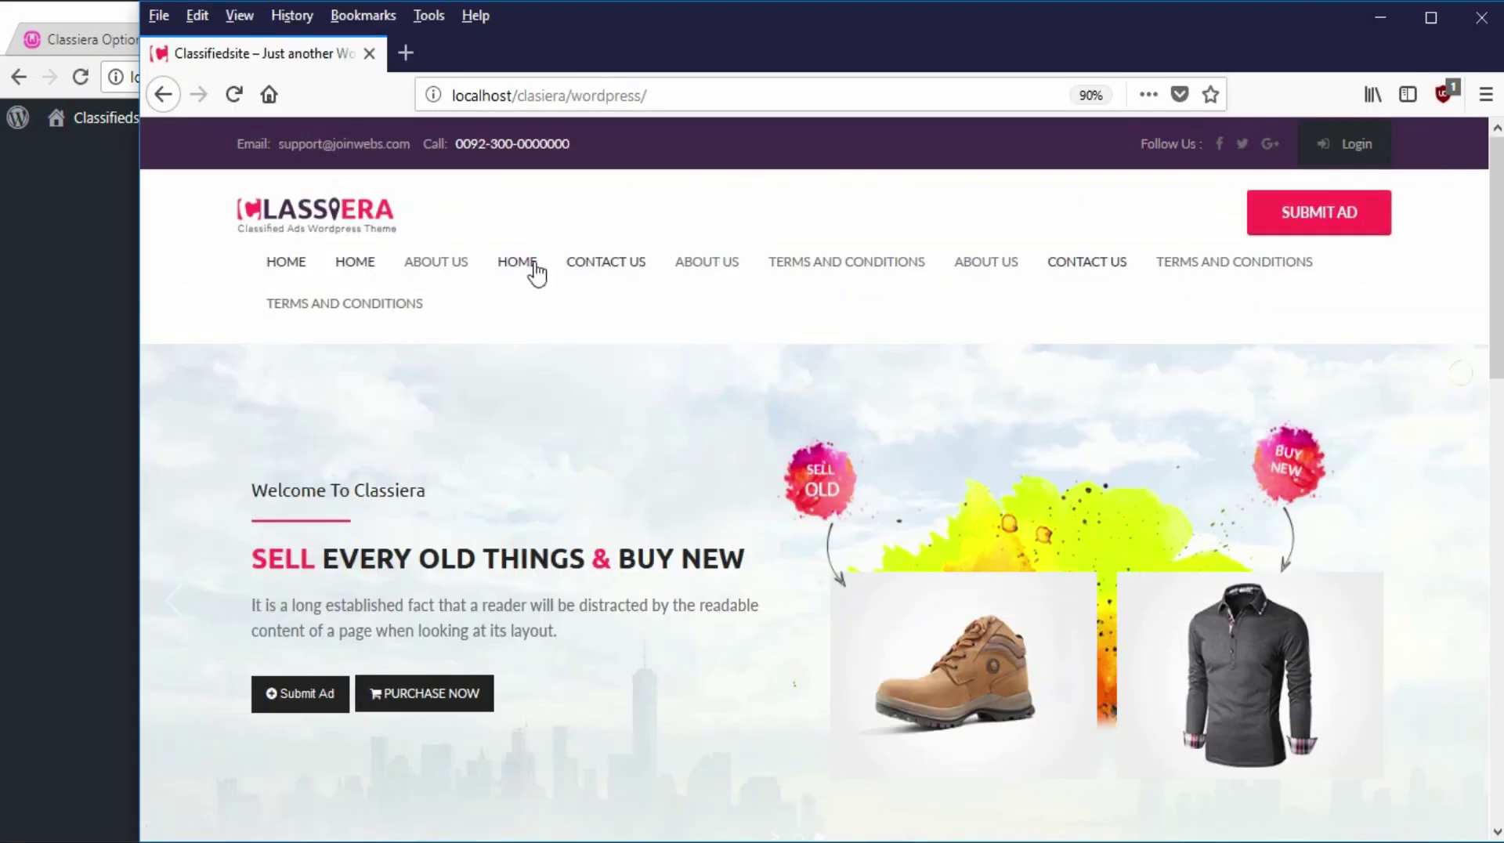
Step: Reload the Classiera home page and confirm the search bar now sits above Advertisements
right_click(577, 301)
click(726, 321)
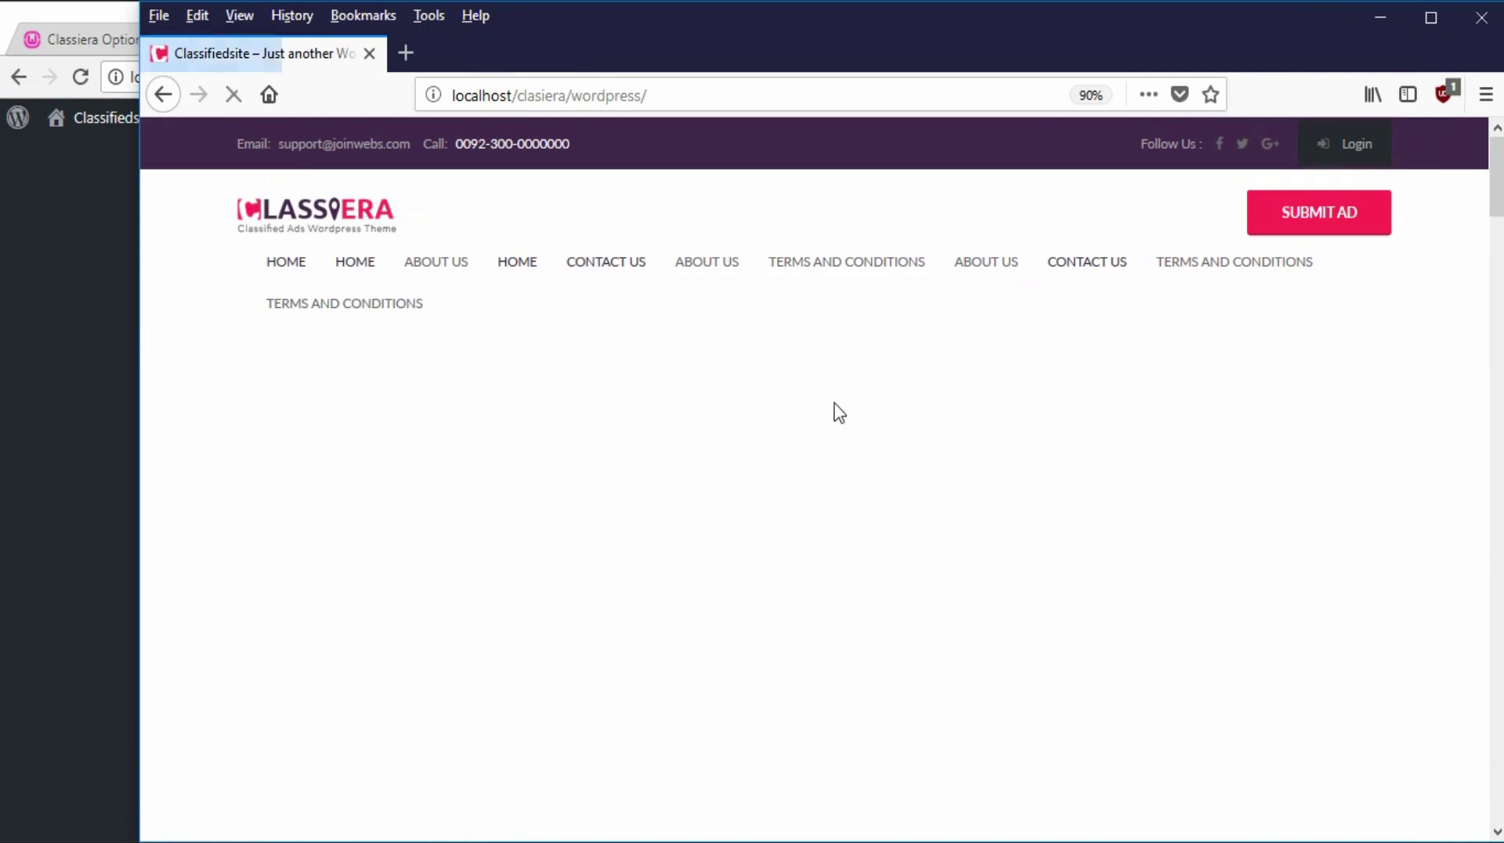
scroll(867, 393, down, 1)
scroll(868, 400, down, 3)
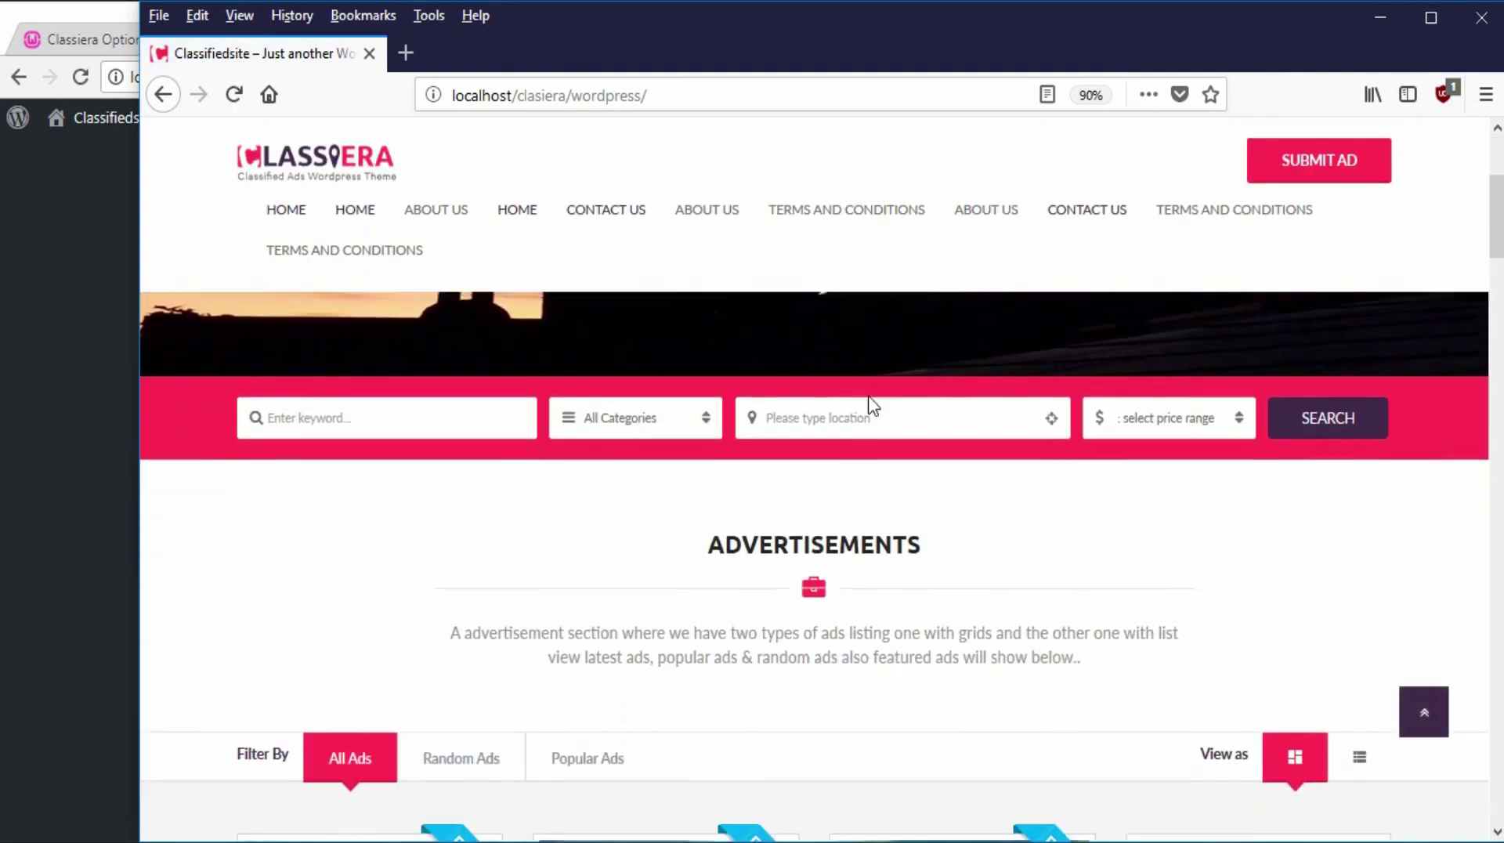
scroll(658, 399, up, 5)
click(16, 8)
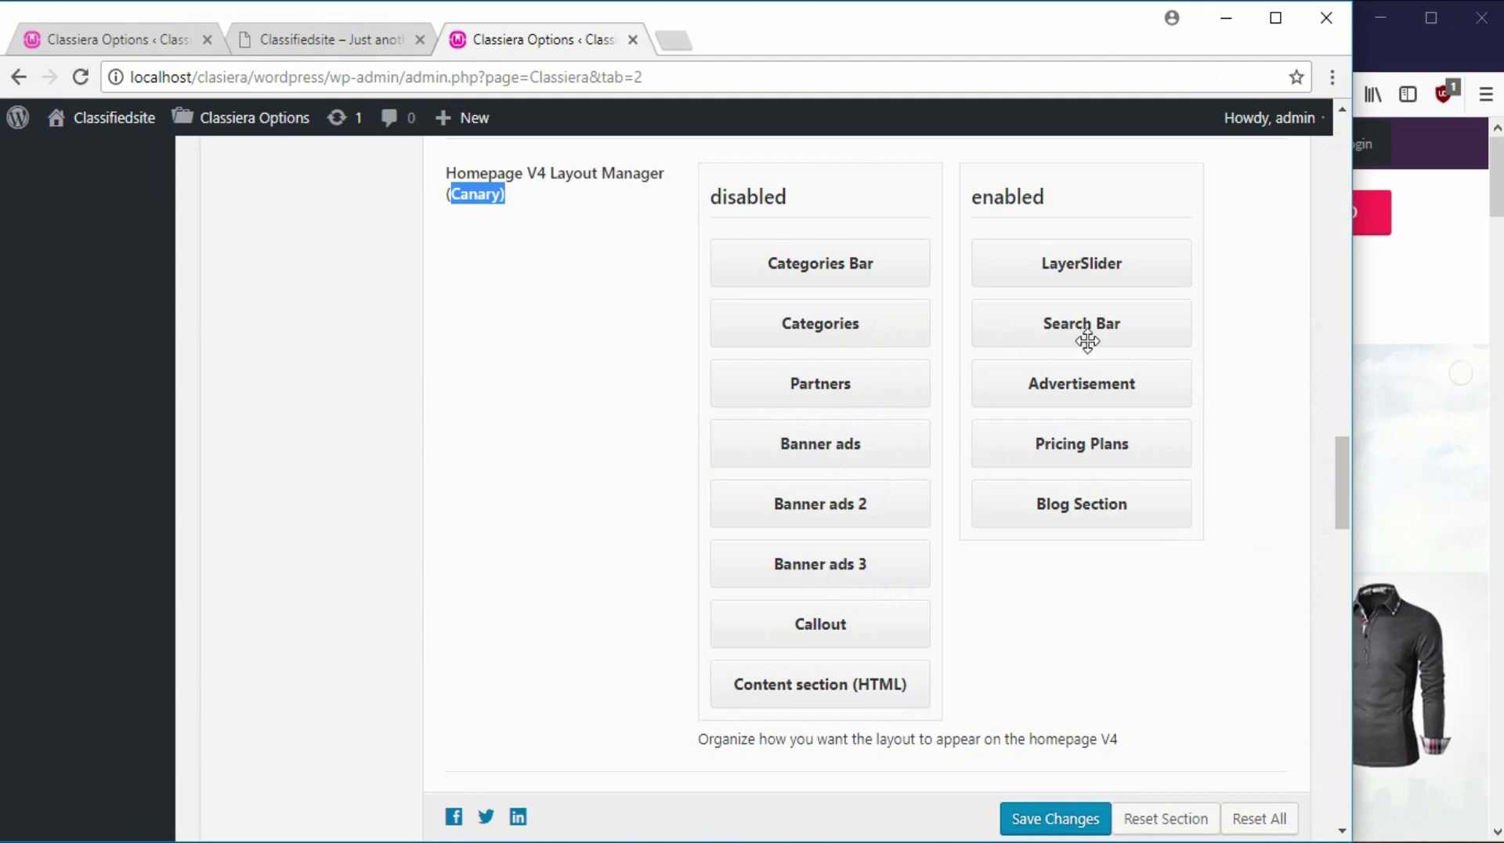
click(1496, 218)
scroll(1019, 400, down, 8)
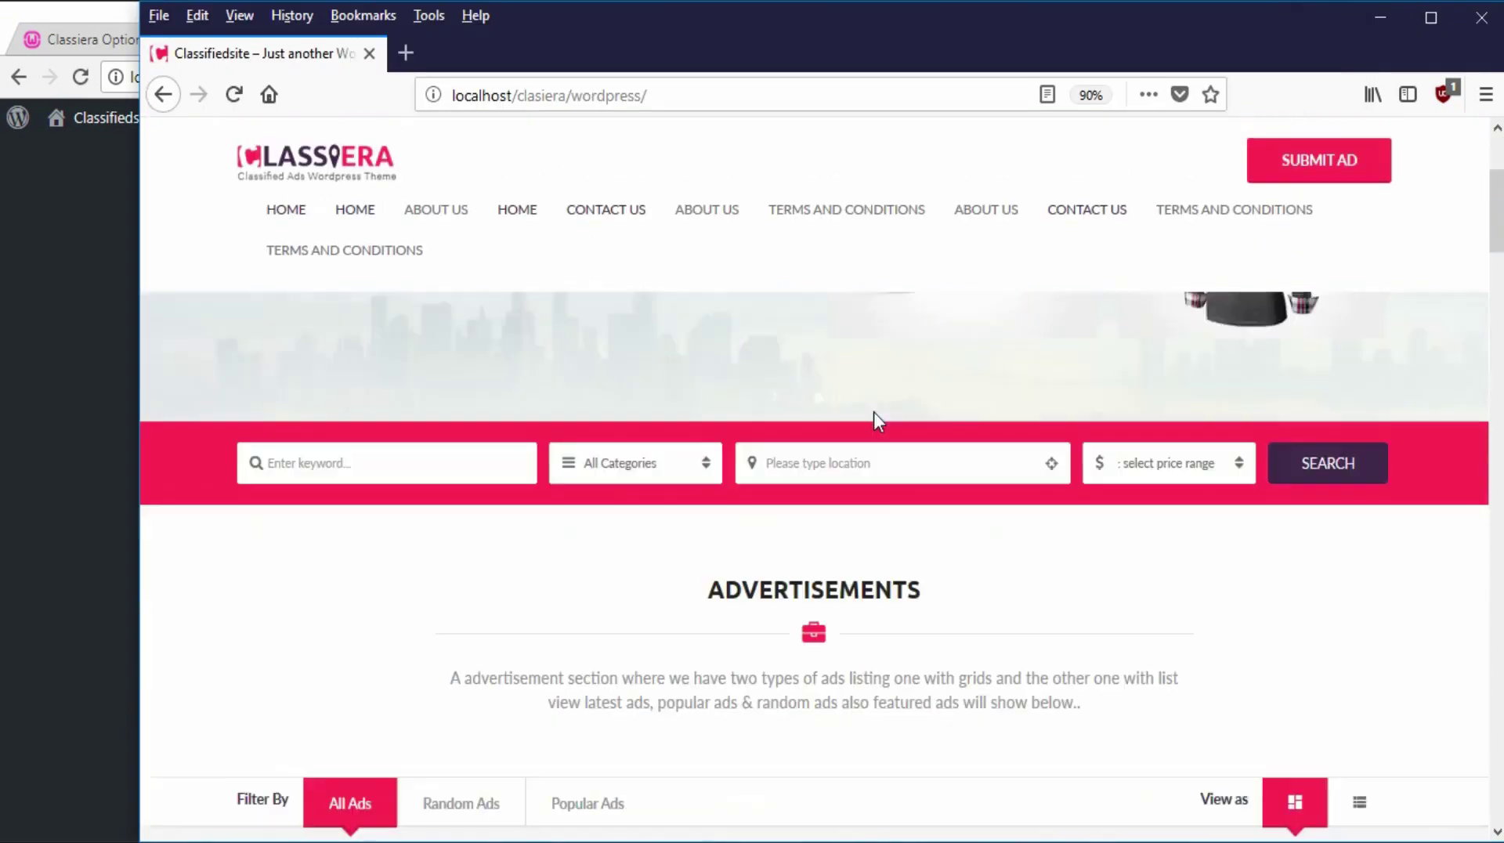
scroll(611, 357, up, 4)
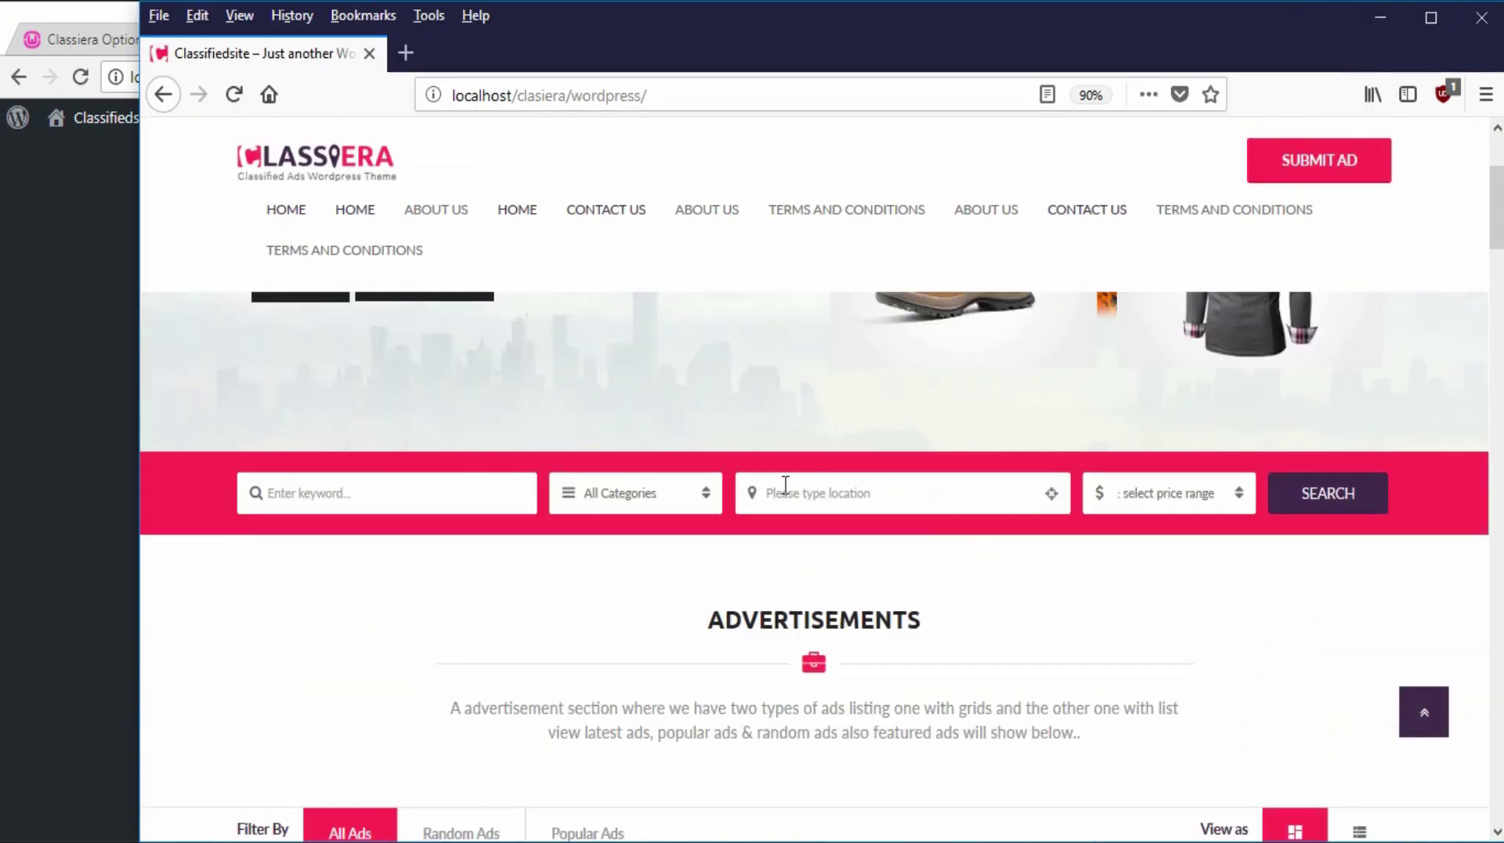
click(73, 8)
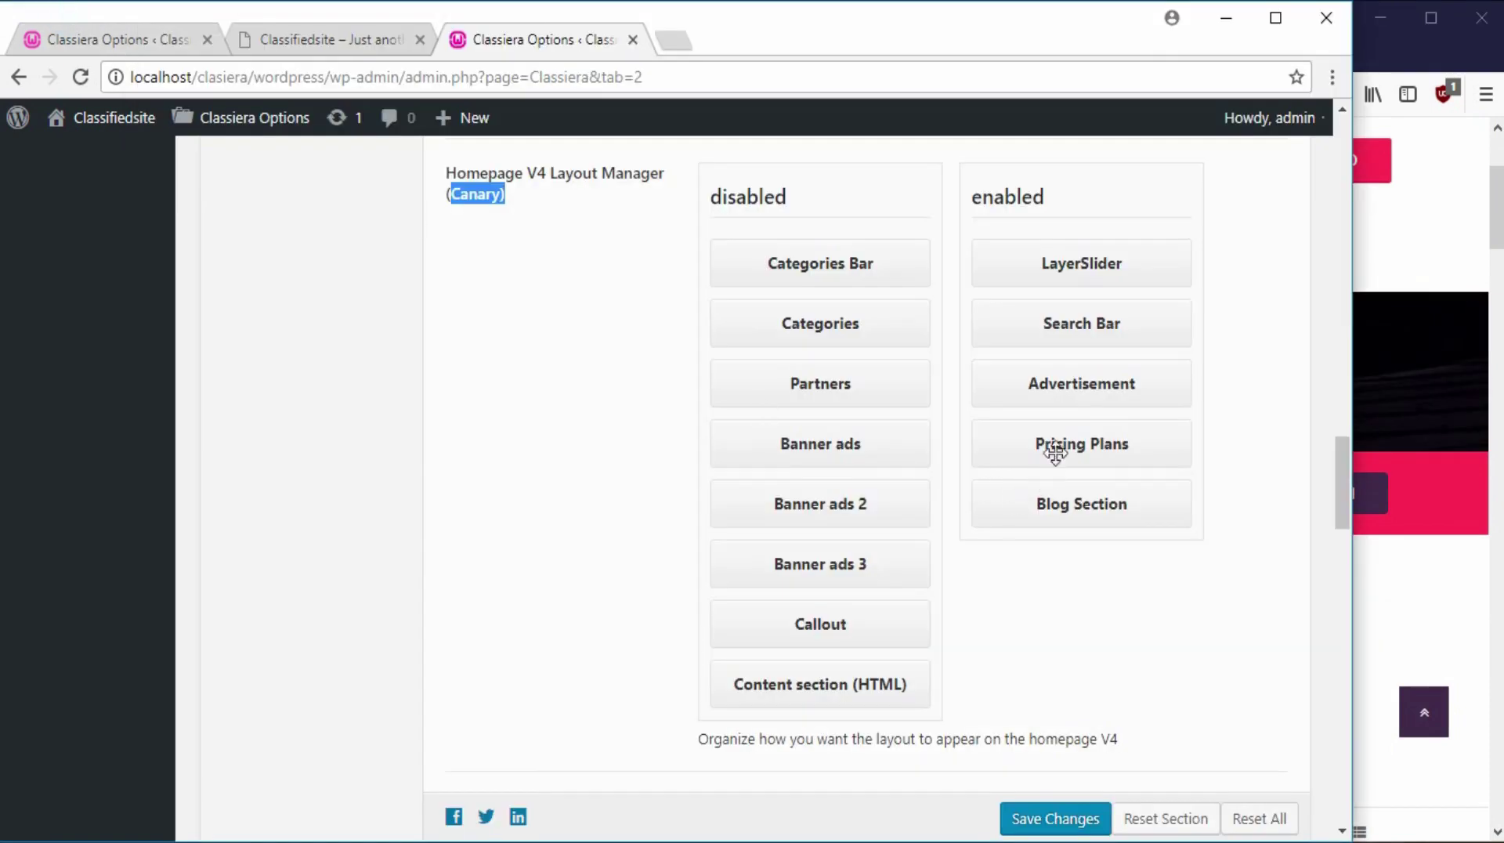
drag(1496, 218, 1496, 244)
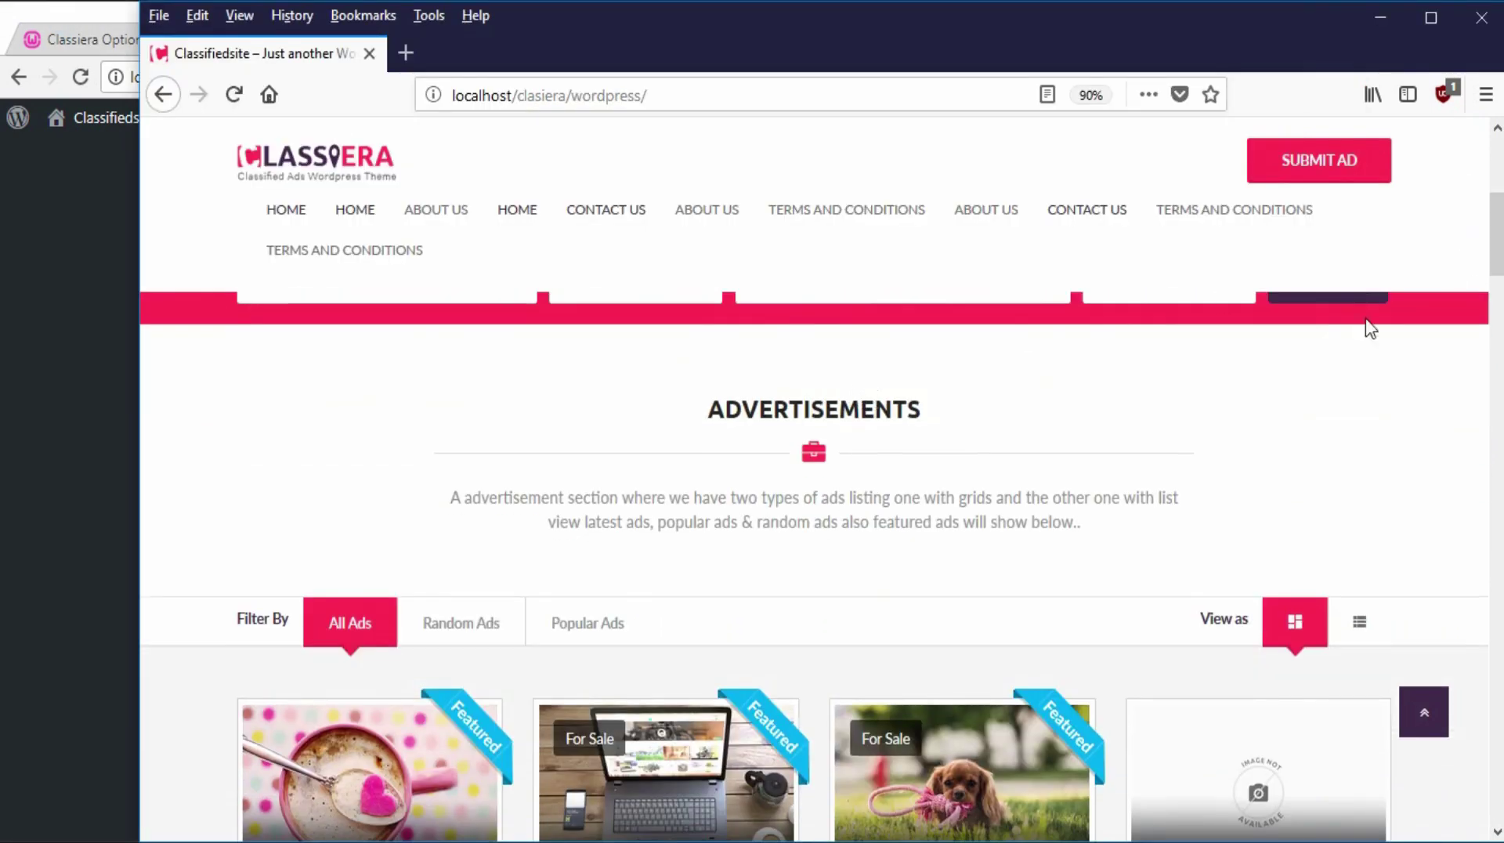
click(29, 13)
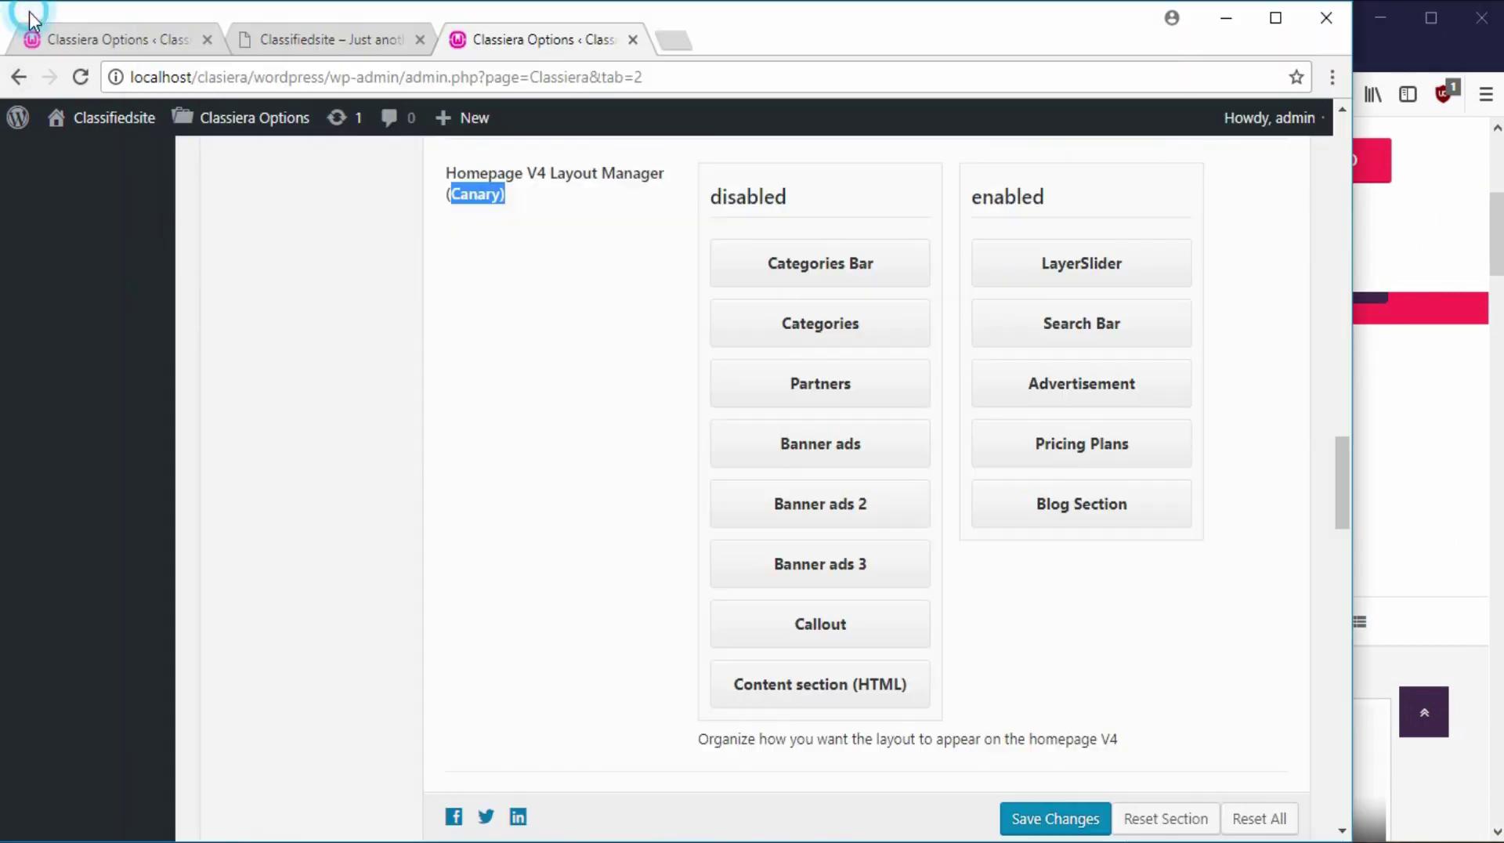
click(1465, 274)
scroll(834, 596, down, 10)
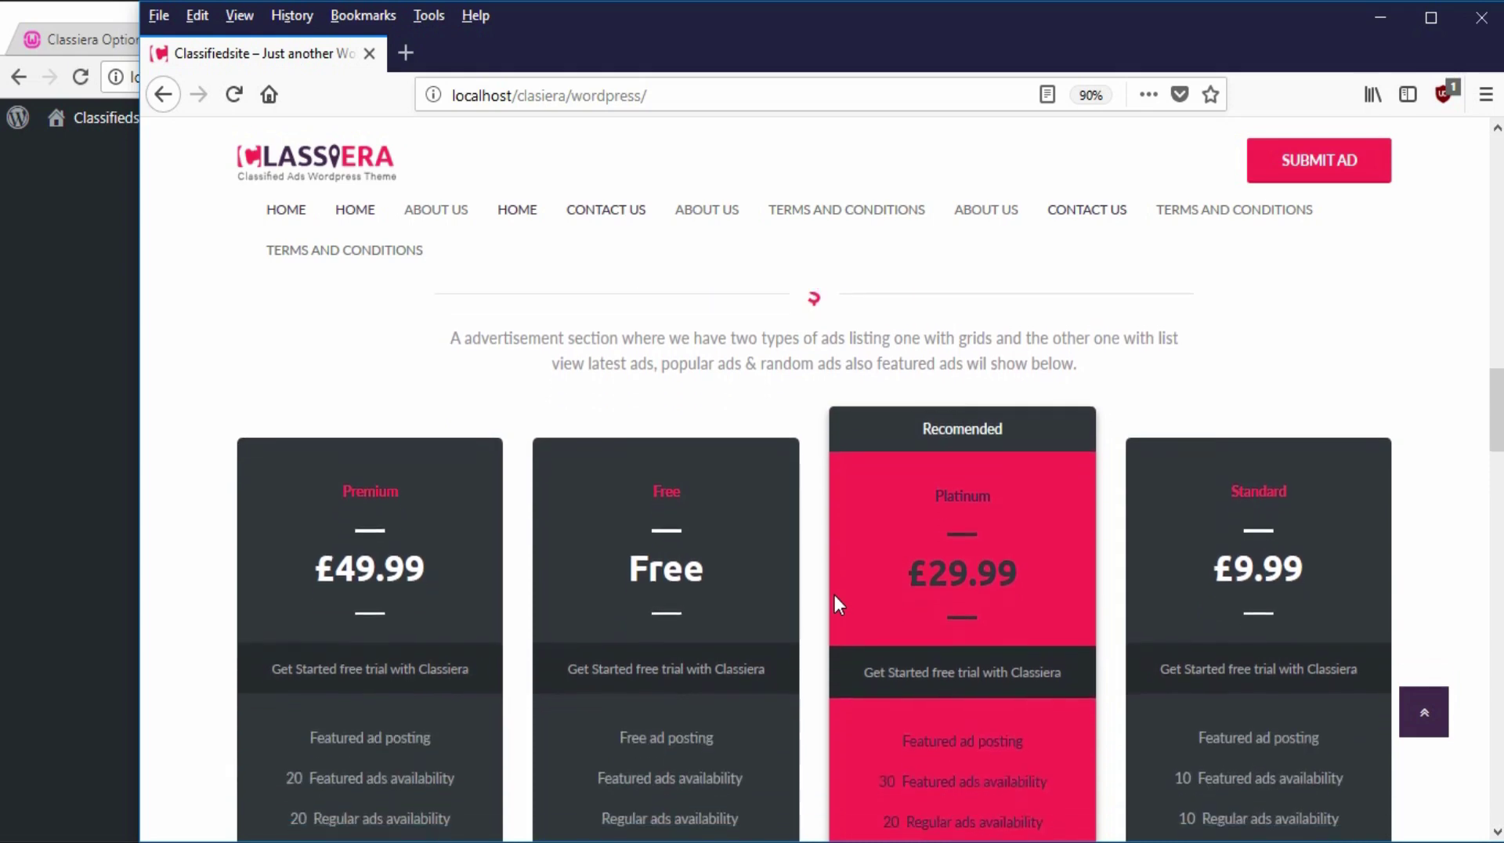
scroll(839, 604, down, 3)
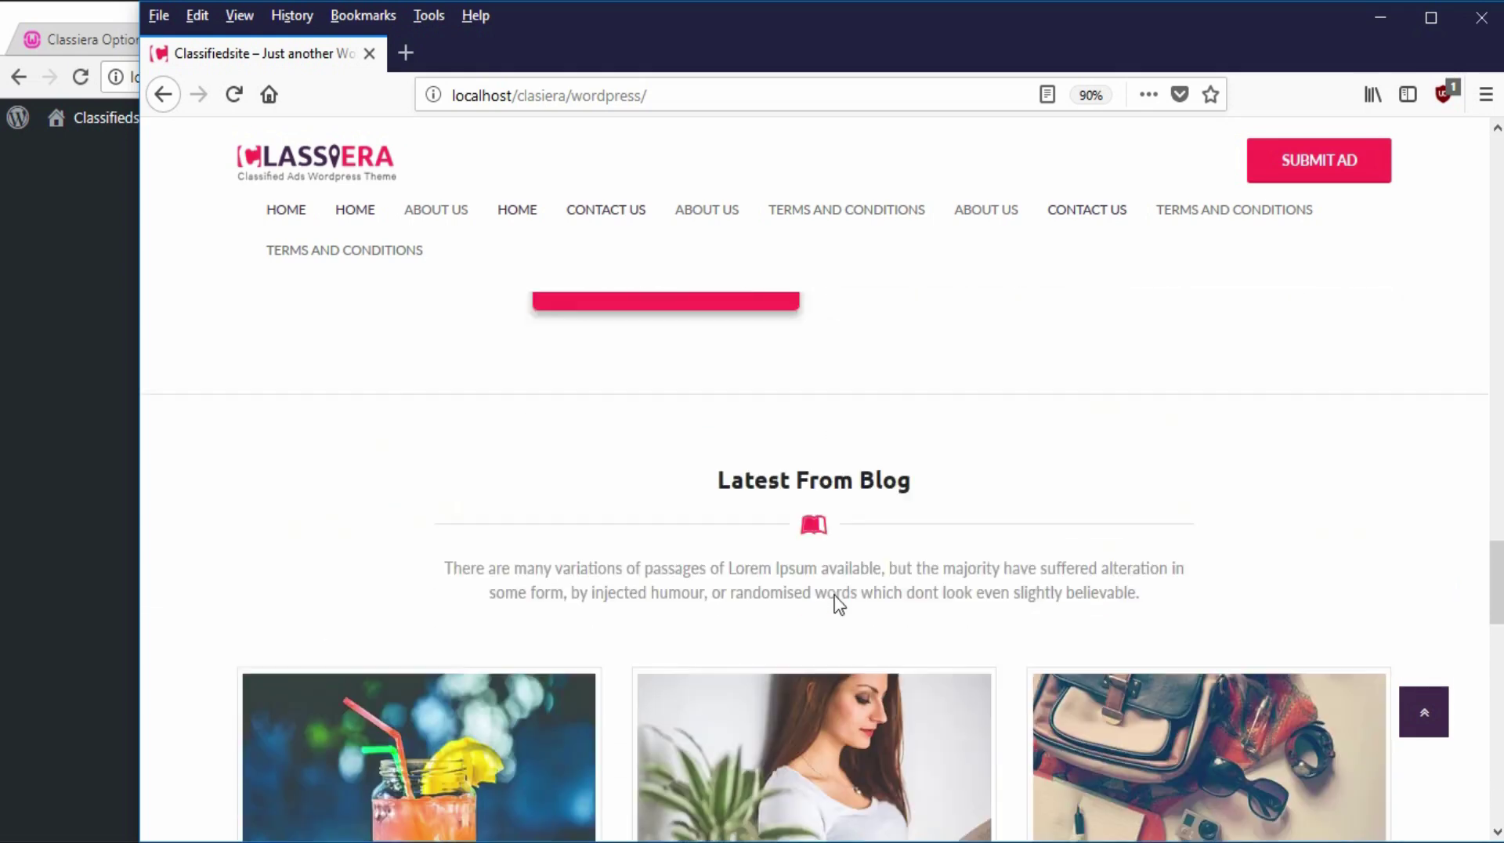
drag(720, 463, 911, 458)
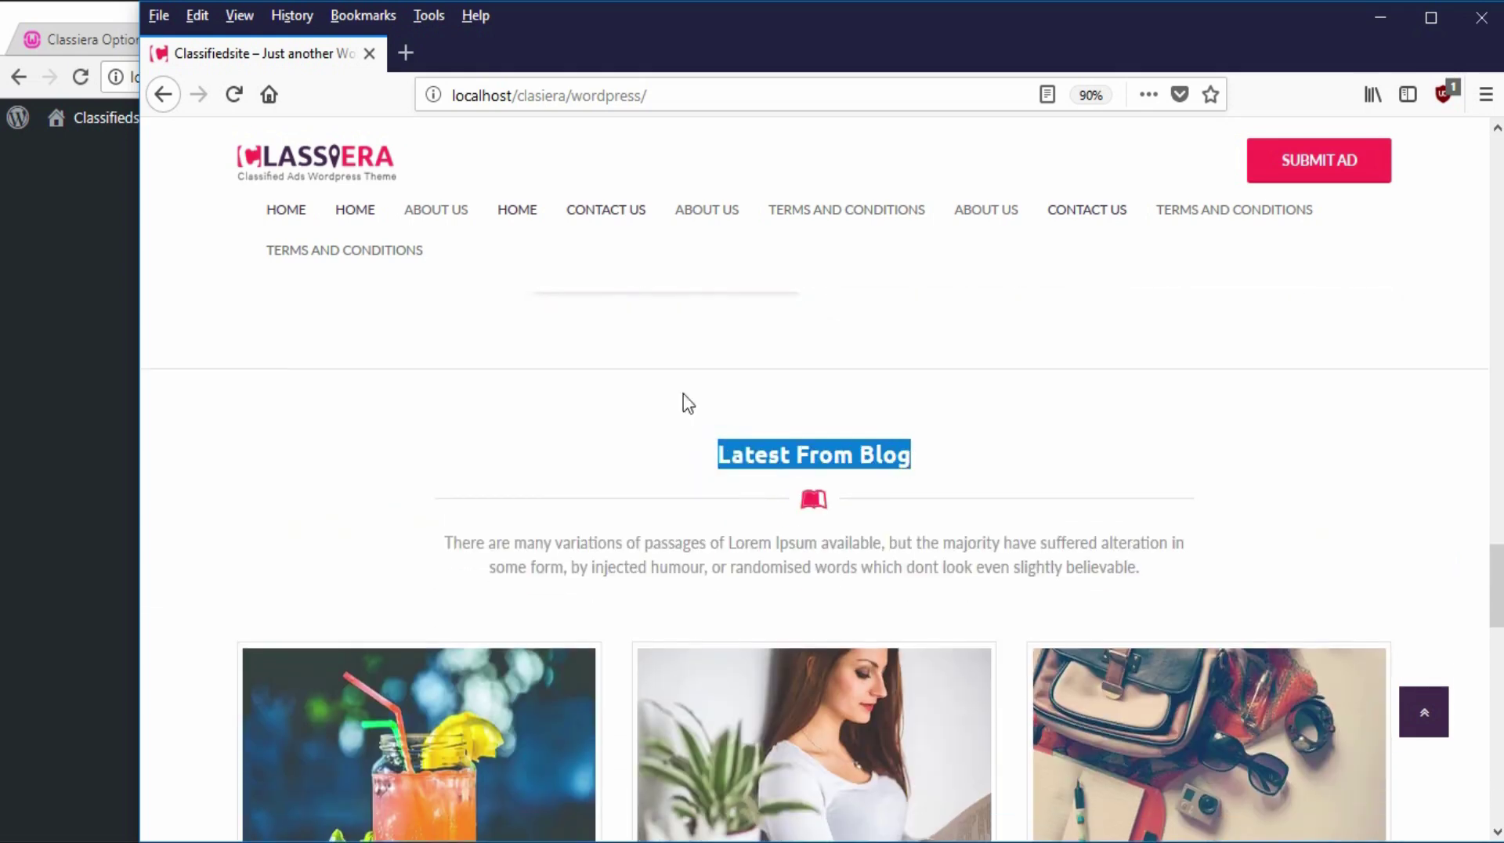
click(91, 21)
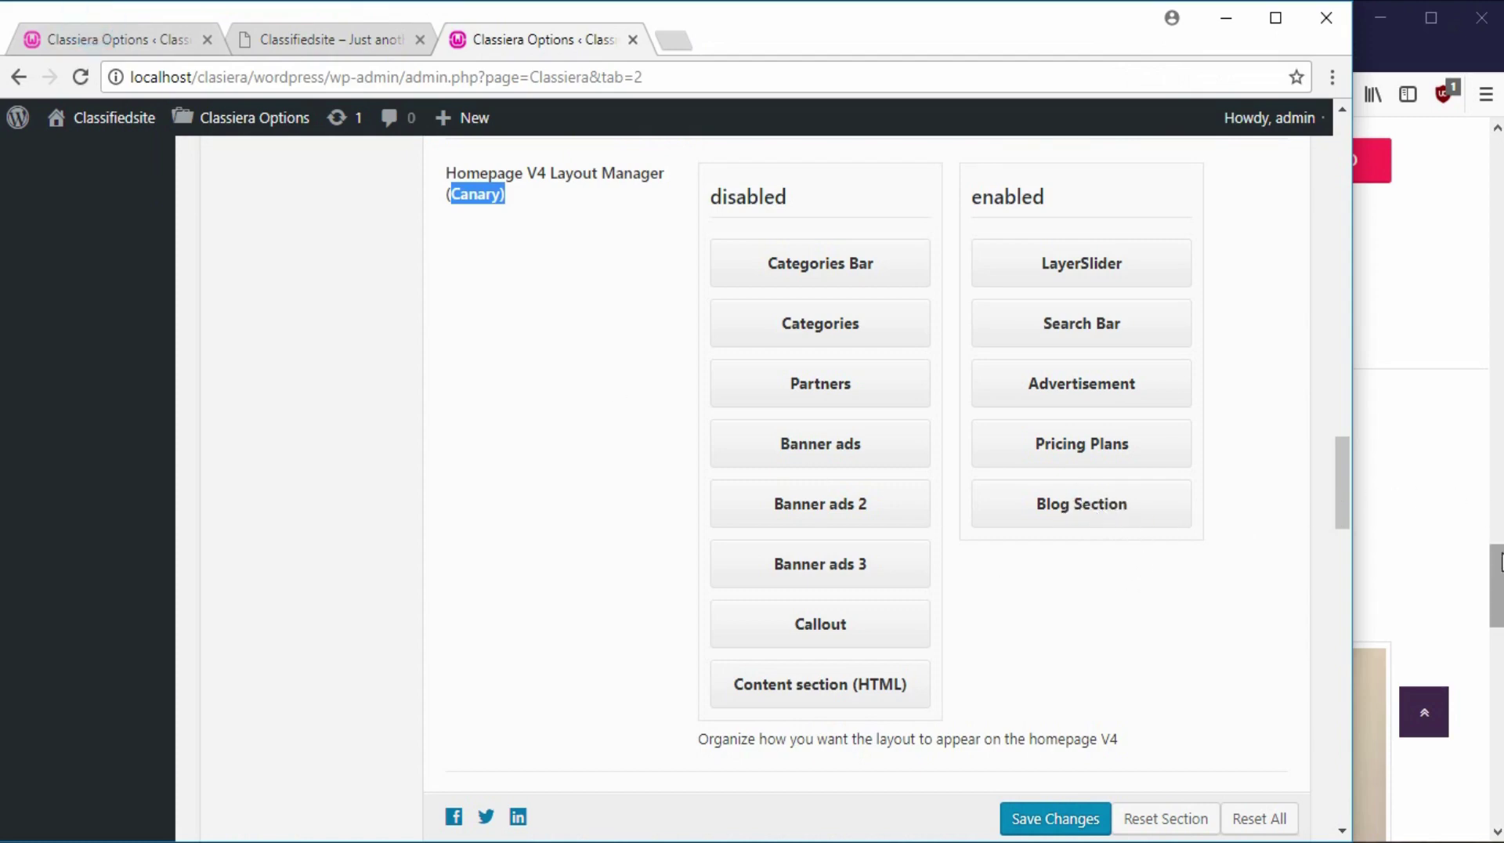
key(alt+Tab)
scroll(823, 564, up, 2)
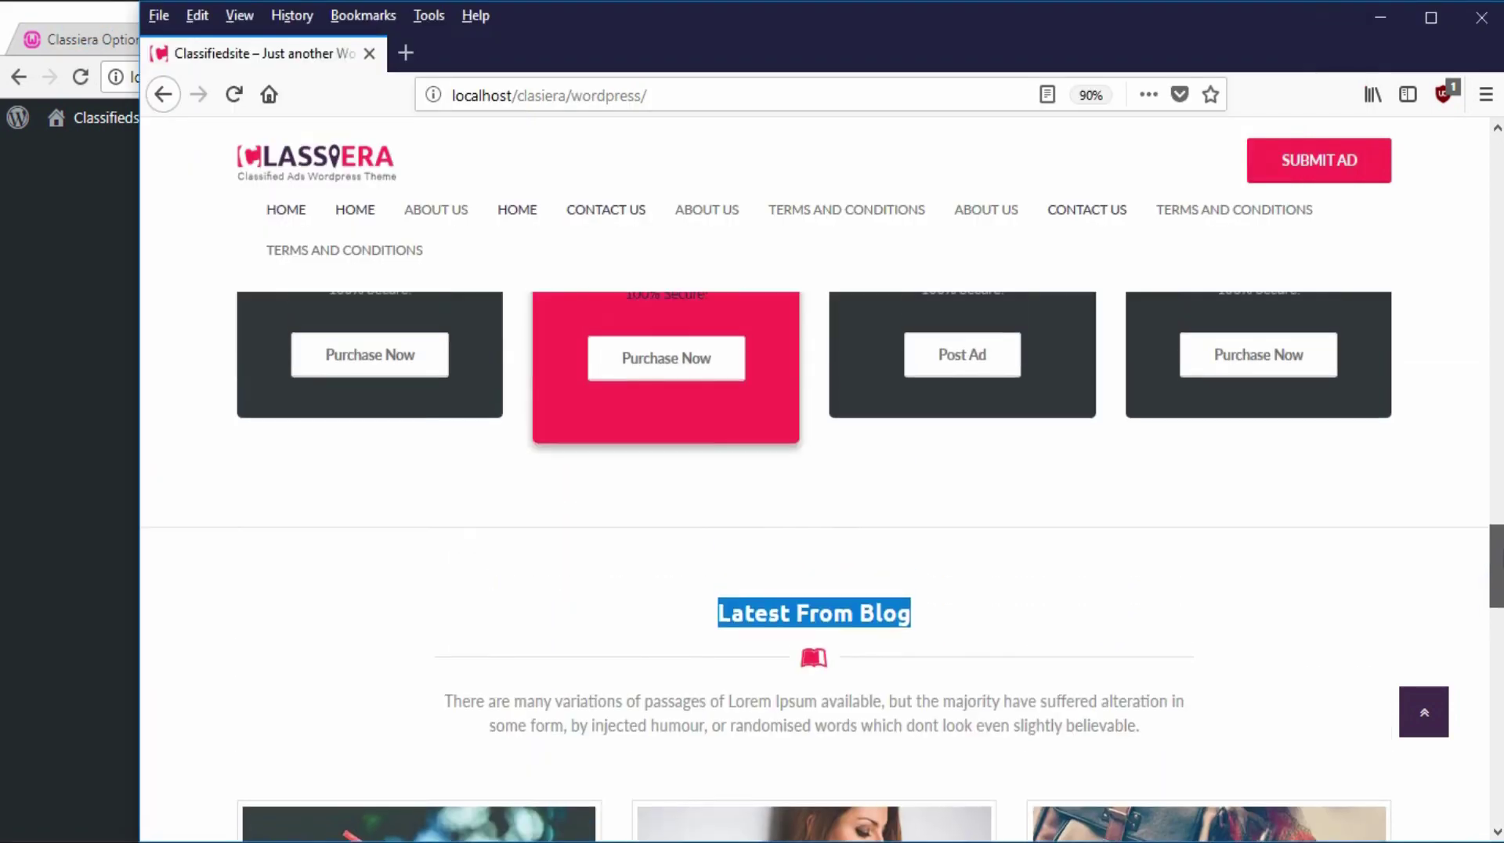
scroll(822, 564, up, 2)
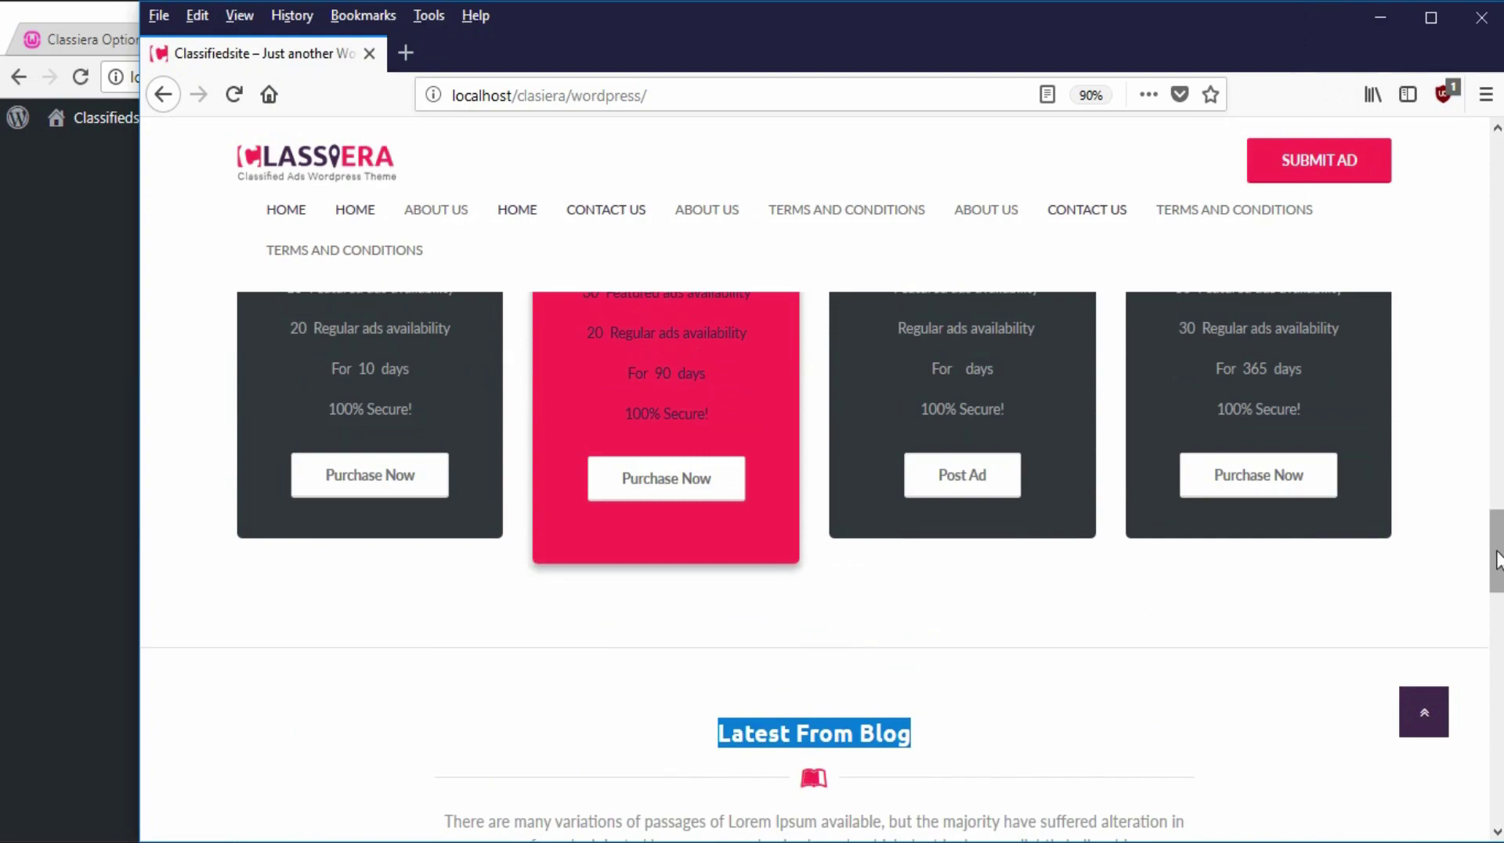